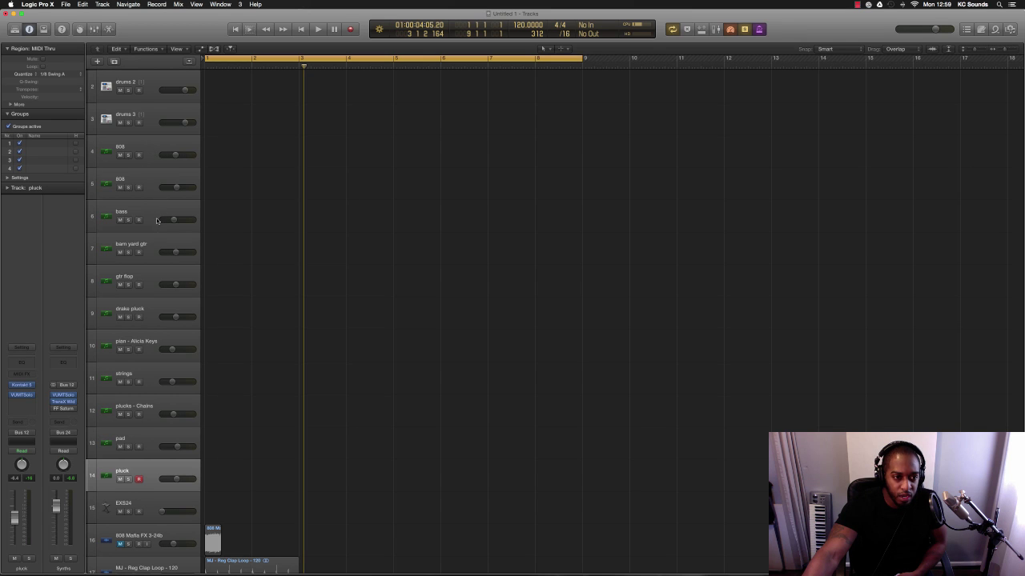
# Open the Kontakt instrument on the bass track to audition its sound, then close the plug-in window.
pyautogui.click(157, 221)
pyautogui.click(21, 385)
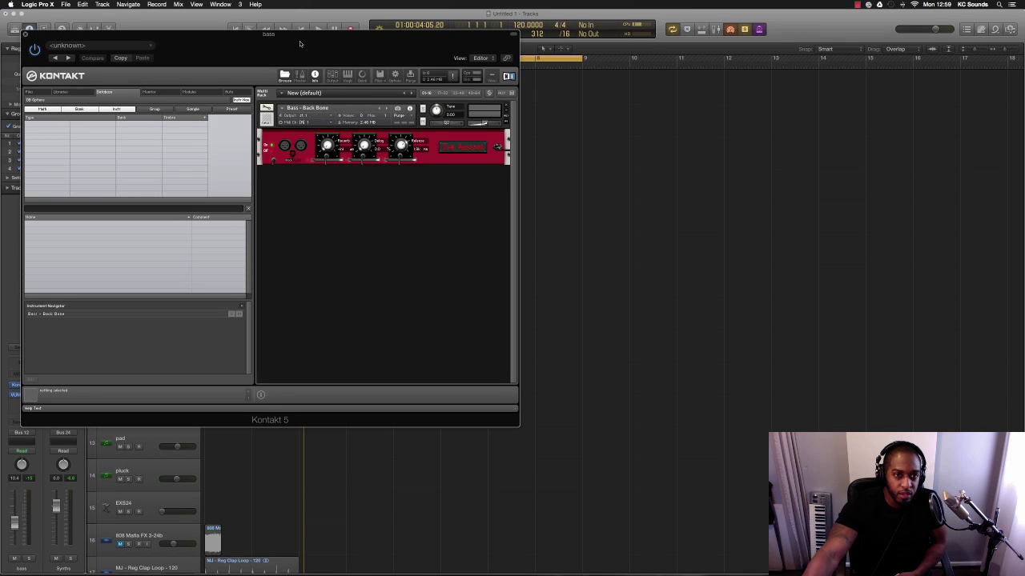
pyautogui.moveTo(300, 43); pyautogui.dragTo(536, 117)
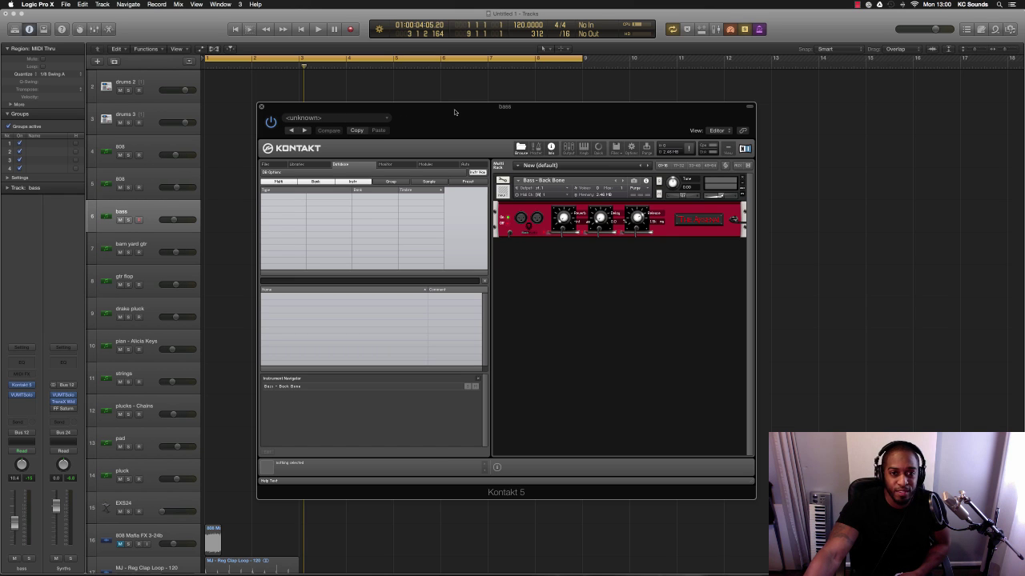
pyautogui.moveTo(454, 109); pyautogui.dragTo(459, 132)
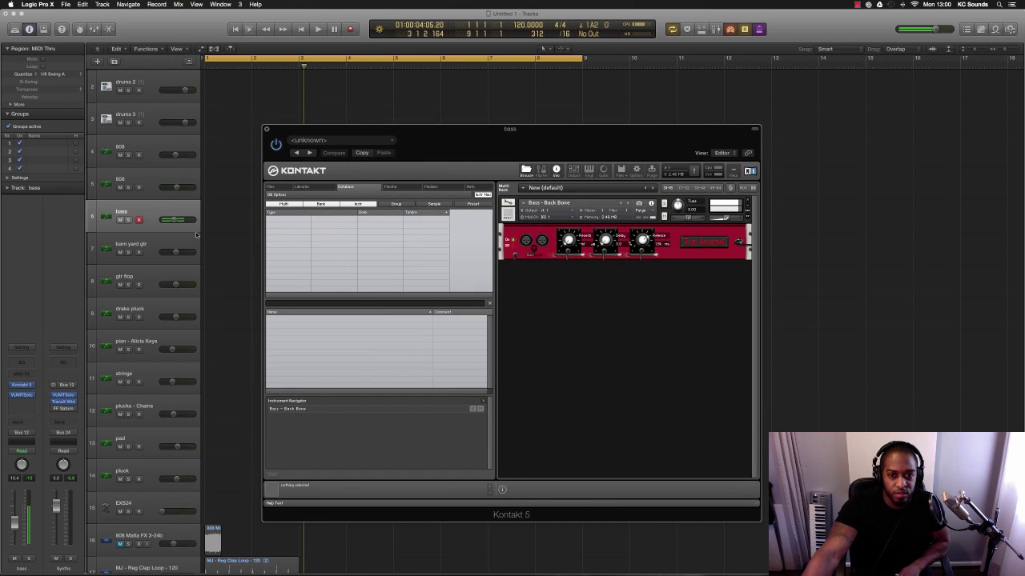
pyautogui.click(162, 262)
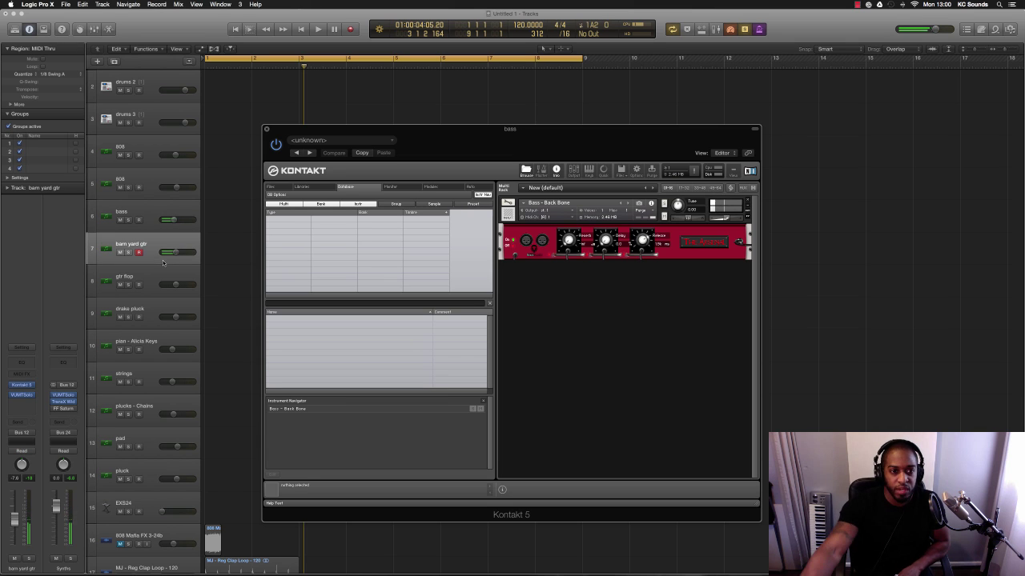
pyautogui.click(267, 130)
# Audition the sound of the pian - Alicia Keys track.
pyautogui.hscroll(-3, 354, 193)
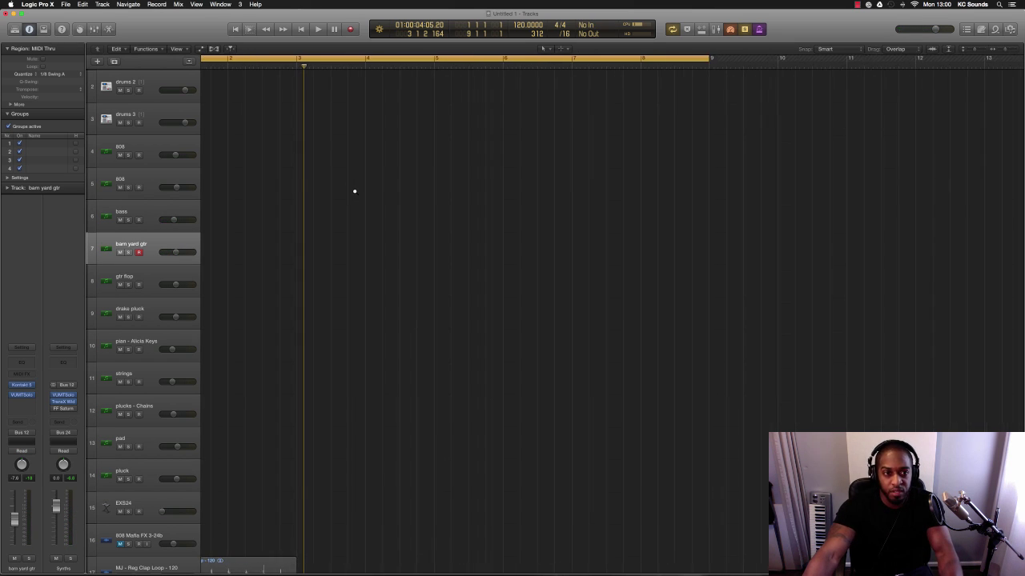
pyautogui.hscroll(-3, 355, 193)
pyautogui.hscroll(-3, 327, 286)
pyautogui.scroll(-4, 326, 288)
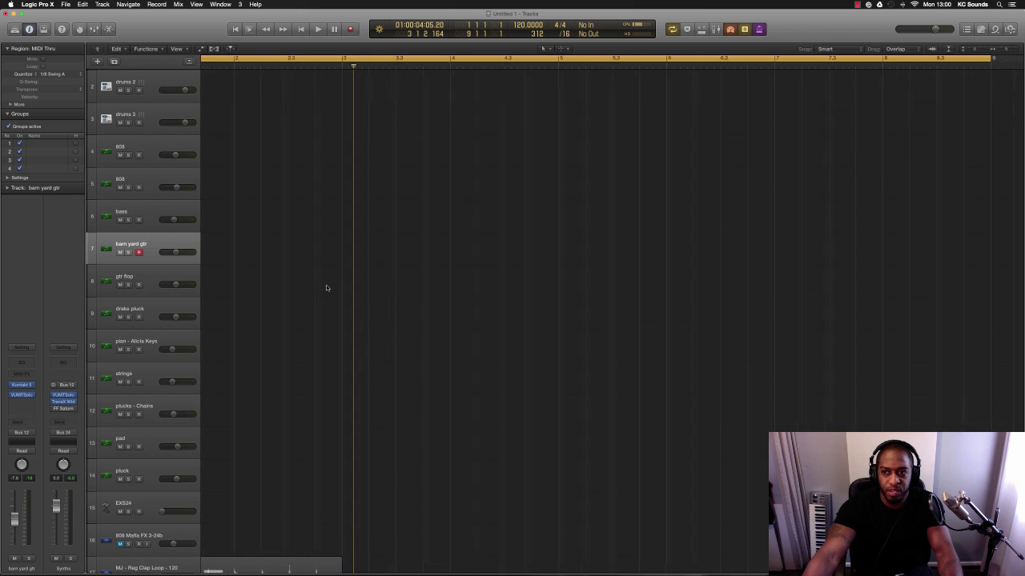
pyautogui.hscroll(-3, 326, 287)
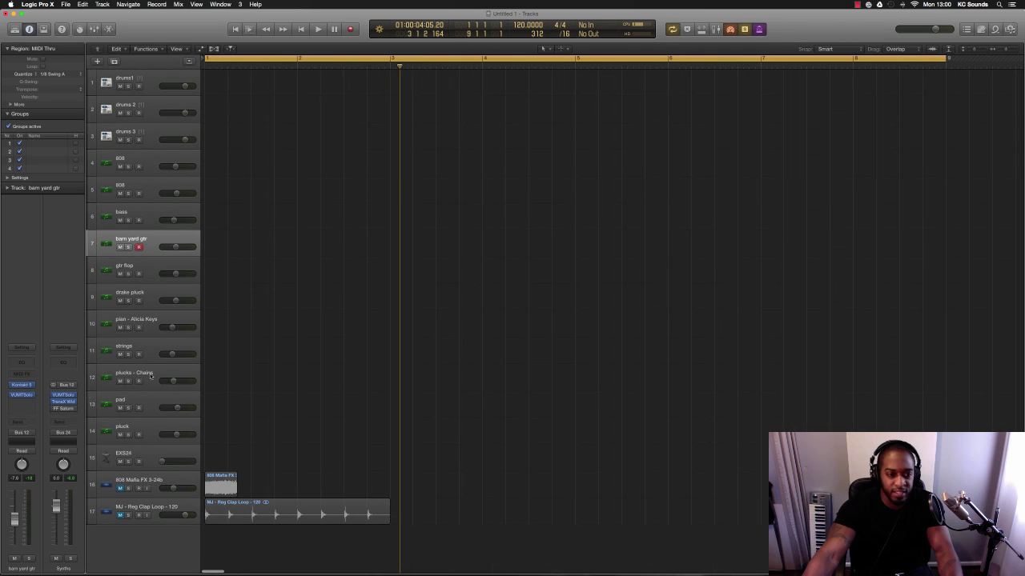
pyautogui.click(155, 319)
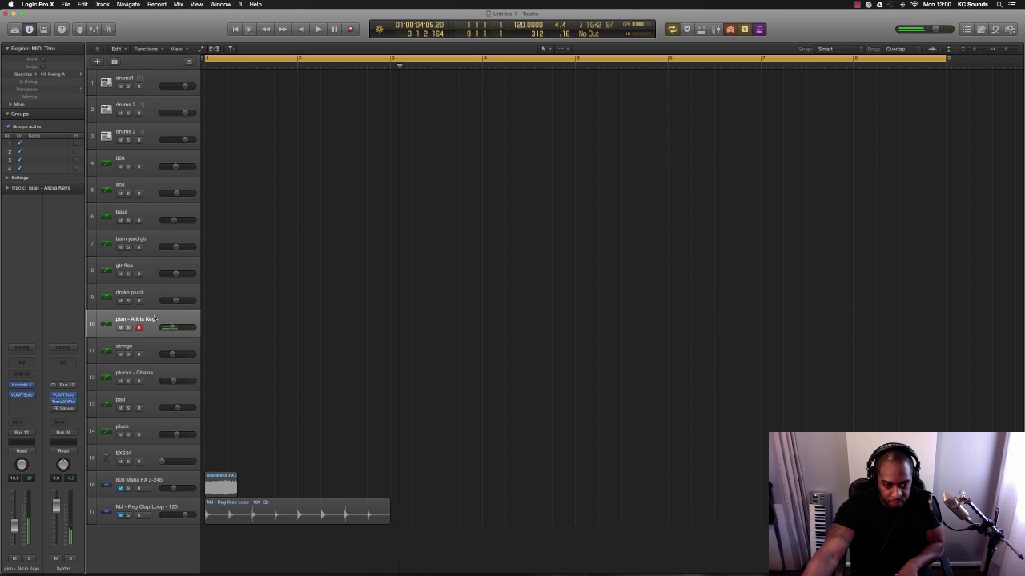
# Record a four-bar melody on the plucks - Chains track from bar 1 and set the cycle range to match the region.
pyautogui.click(157, 373)
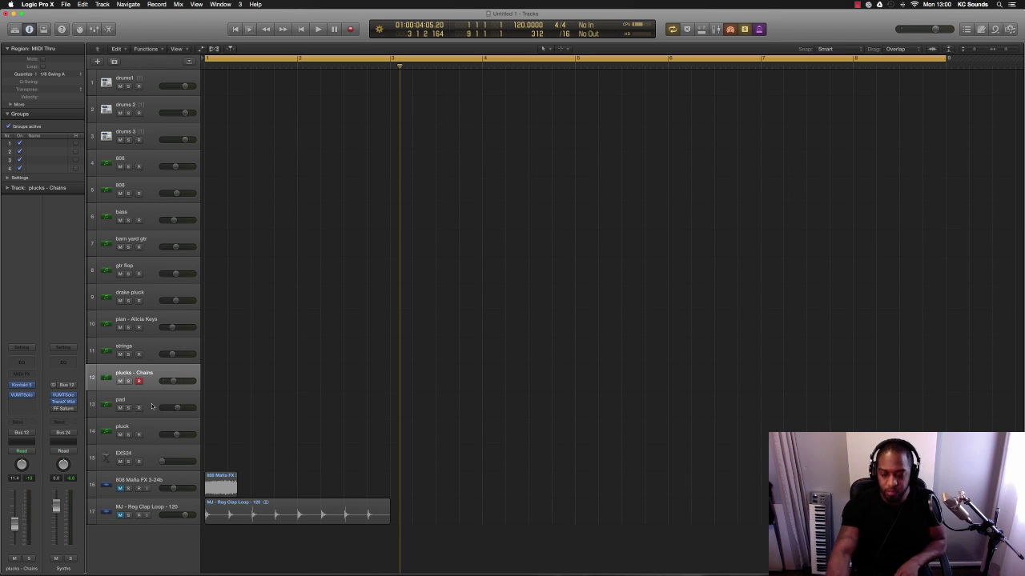
pyautogui.press('Return')
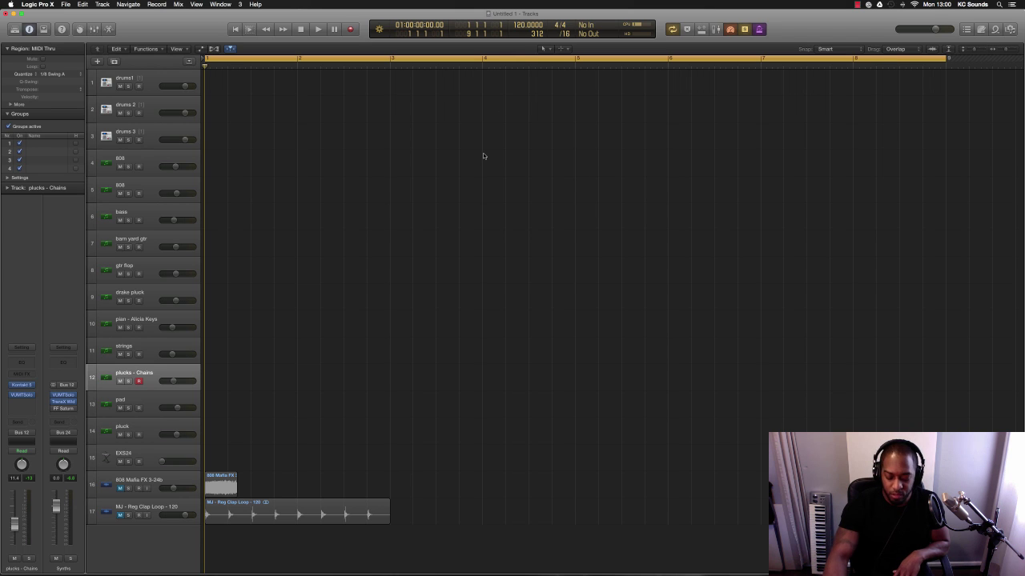
pyautogui.press('r')
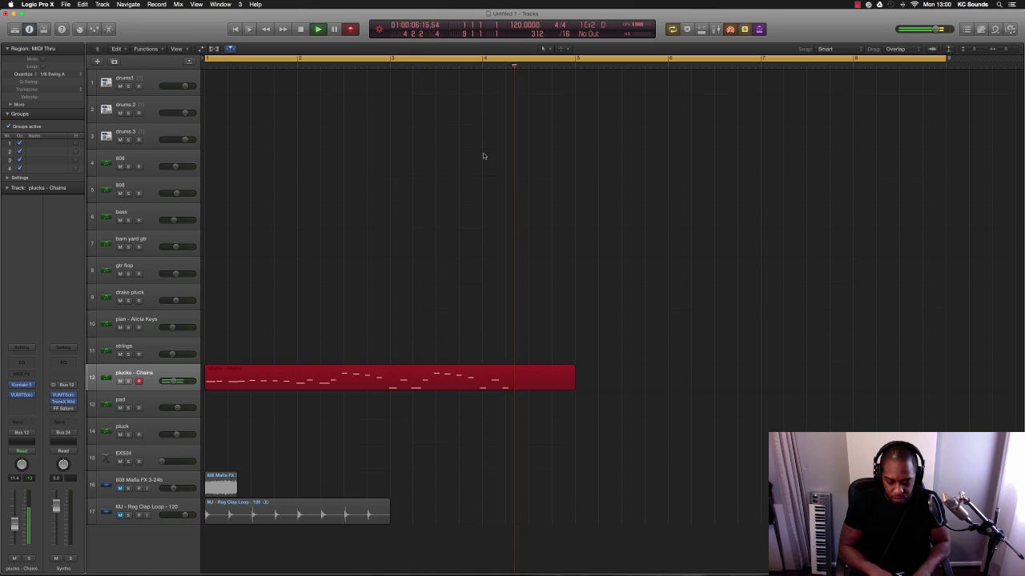
pyautogui.press('space')
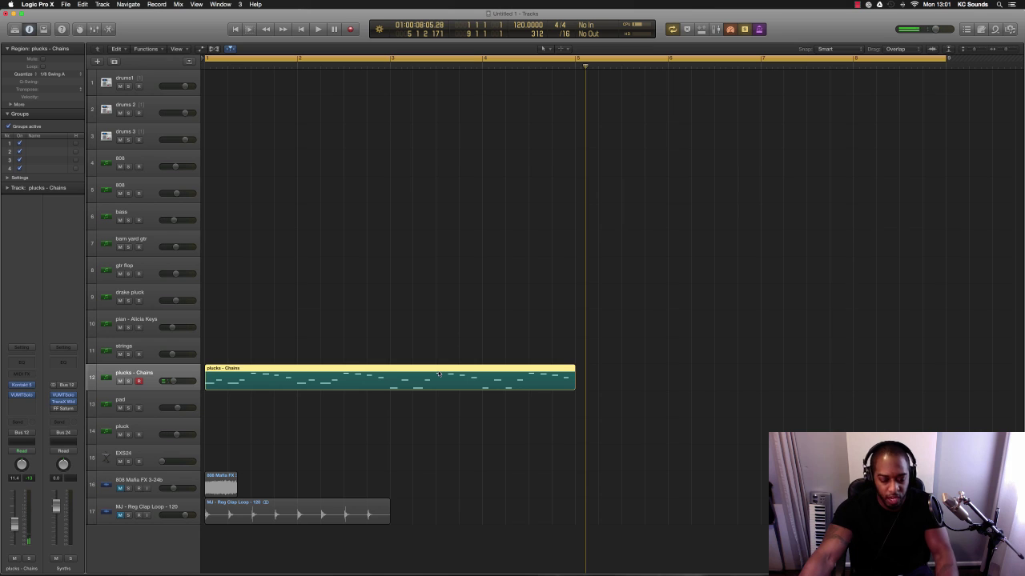
pyautogui.press('super+u')
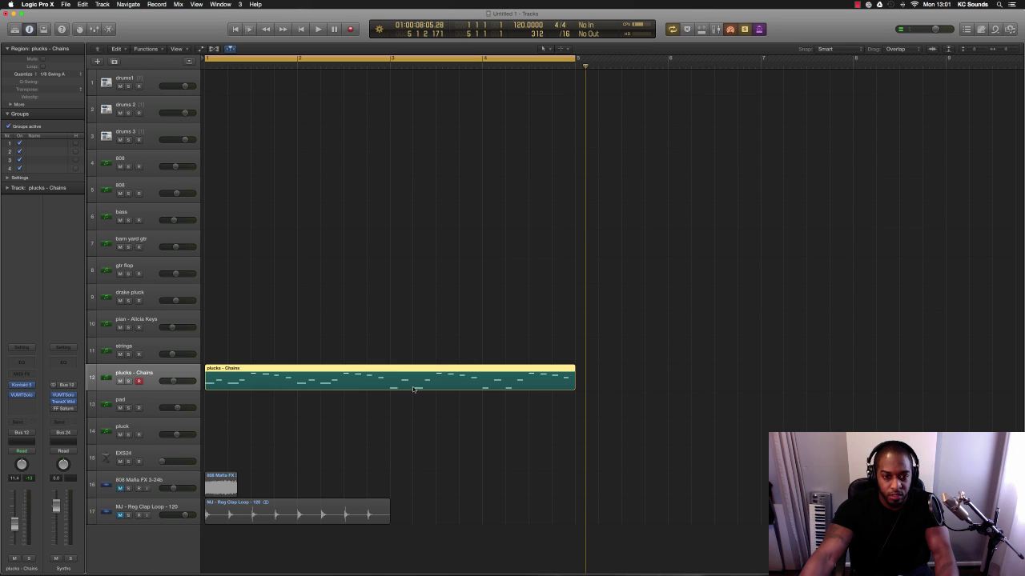
# Open the plucks - Chains region in the Piano Roll and change the pitches of the four notes in the second half of bar 3.
pyautogui.doubleClick(414, 389)
pyautogui.press('space')
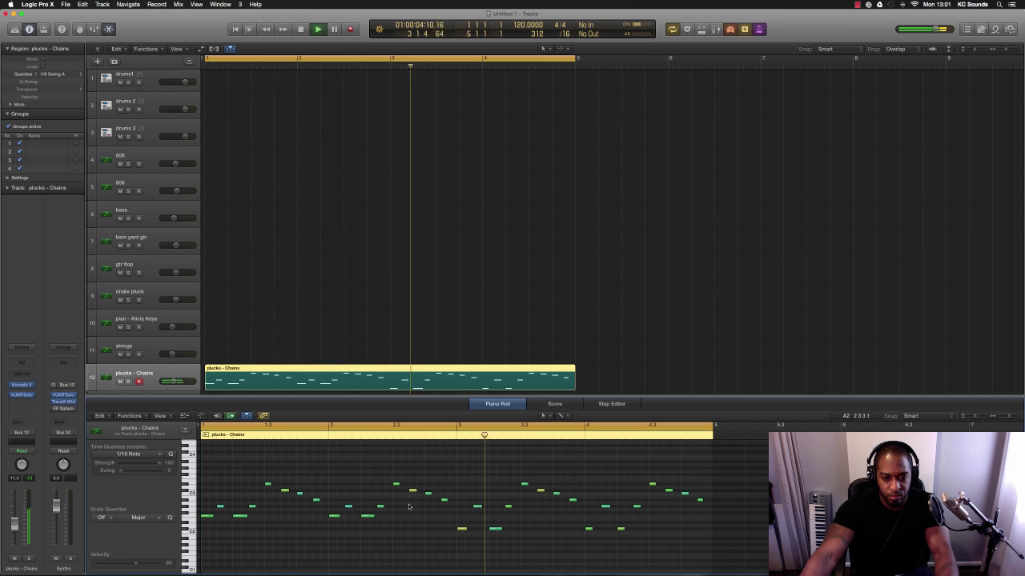
pyautogui.press('space')
pyautogui.moveTo(525, 487); pyautogui.dragTo(572, 496)
pyautogui.press('space')
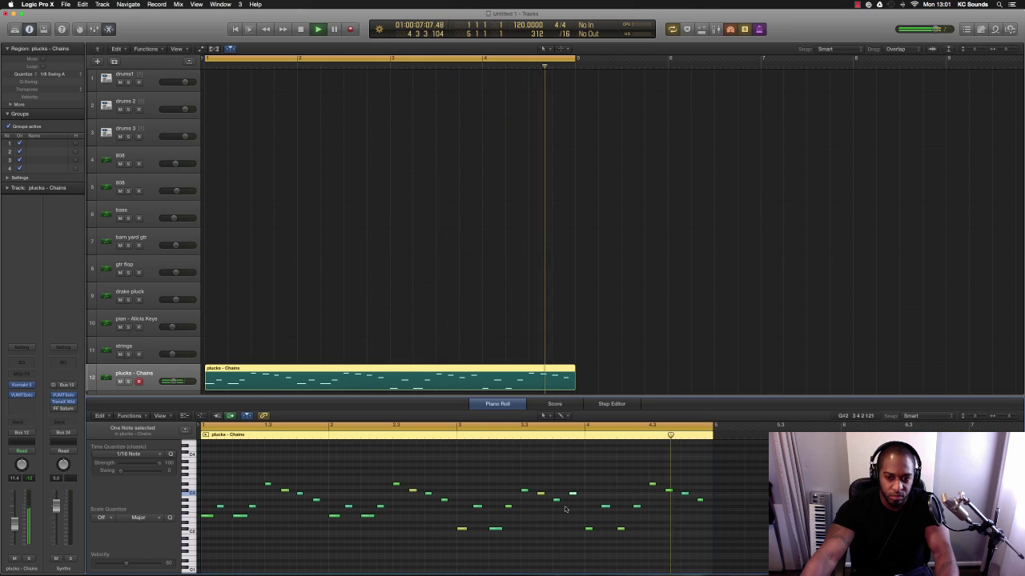
# Copy the plucks - Chains region onto the pluck track at bar 1.
pyautogui.scroll(-1, 368, 301)
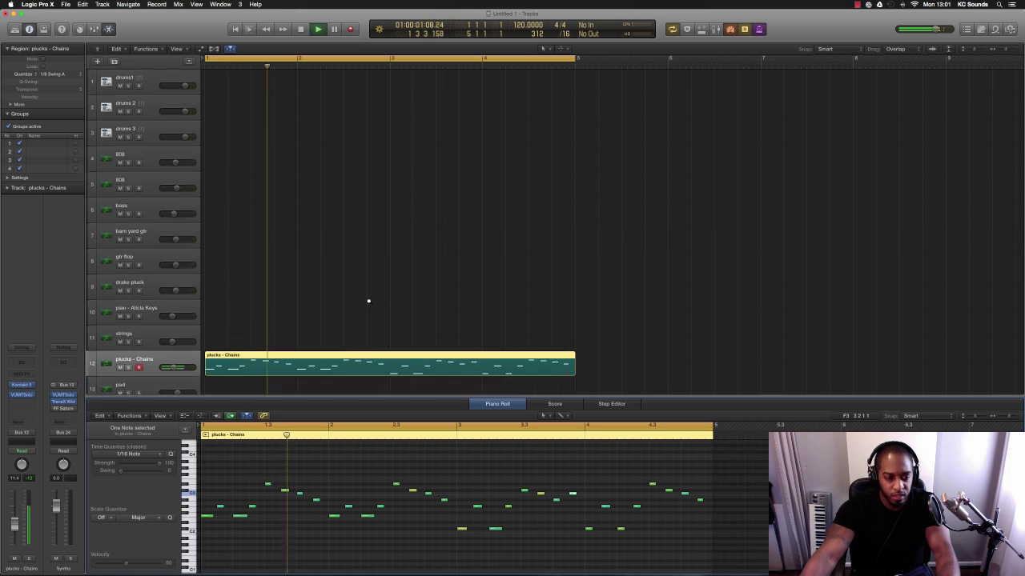
pyautogui.scroll(-5, 369, 301)
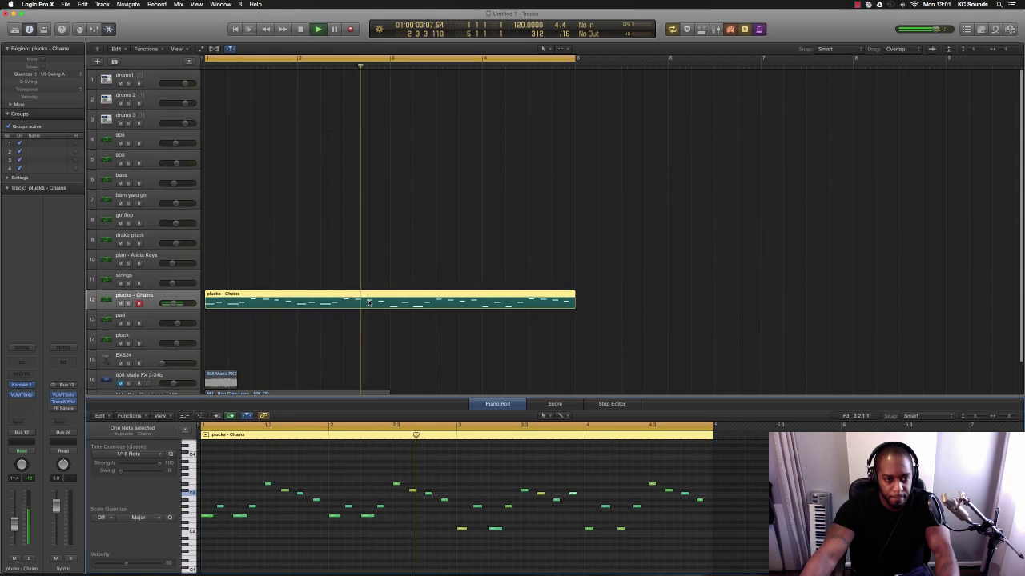
pyautogui.scroll(-3, 369, 302)
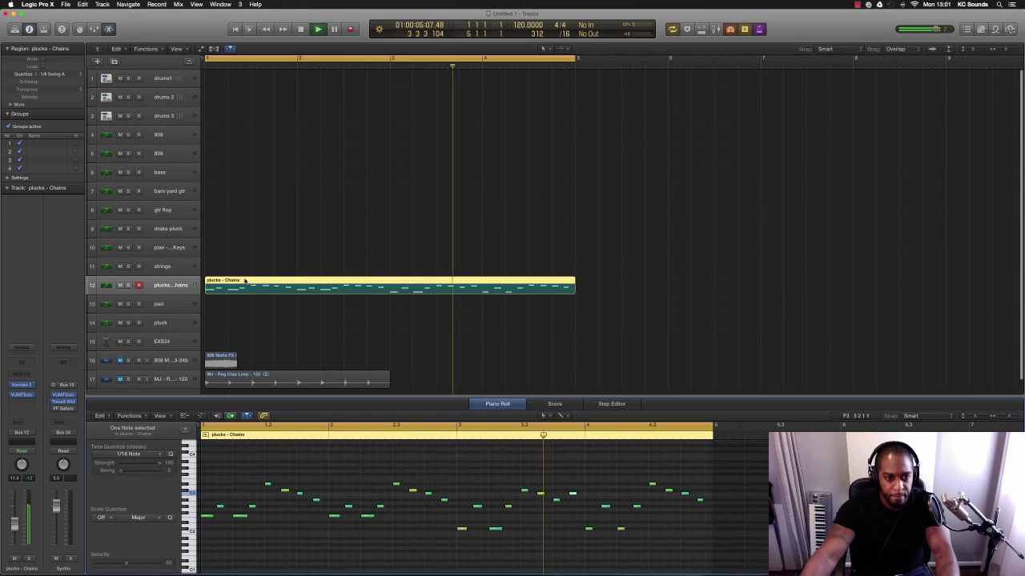
pyautogui.moveTo(247, 281); pyautogui.dragTo(249, 324)
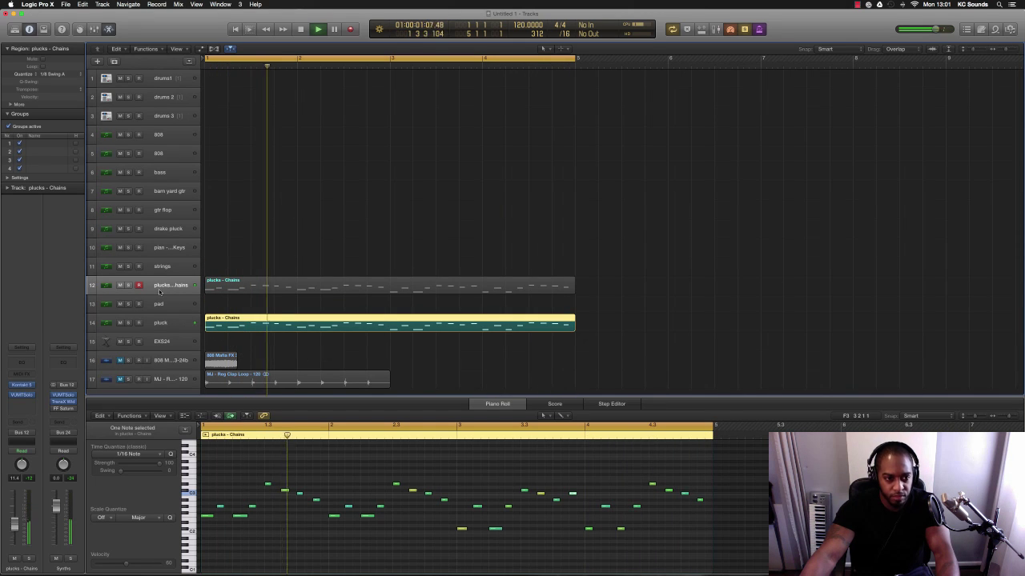
pyautogui.click(228, 286)
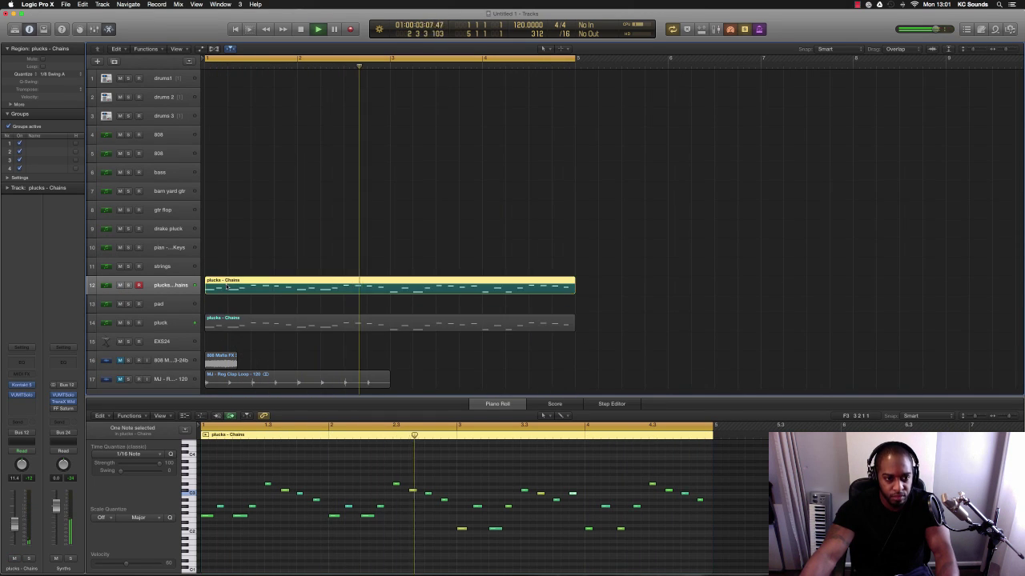
pyautogui.click(172, 323)
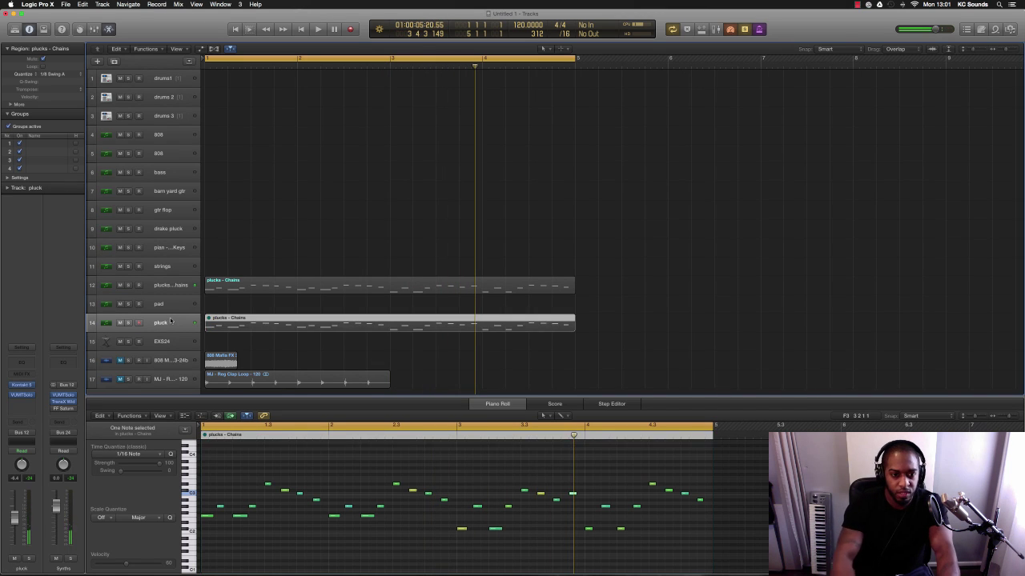
pyautogui.click(177, 286)
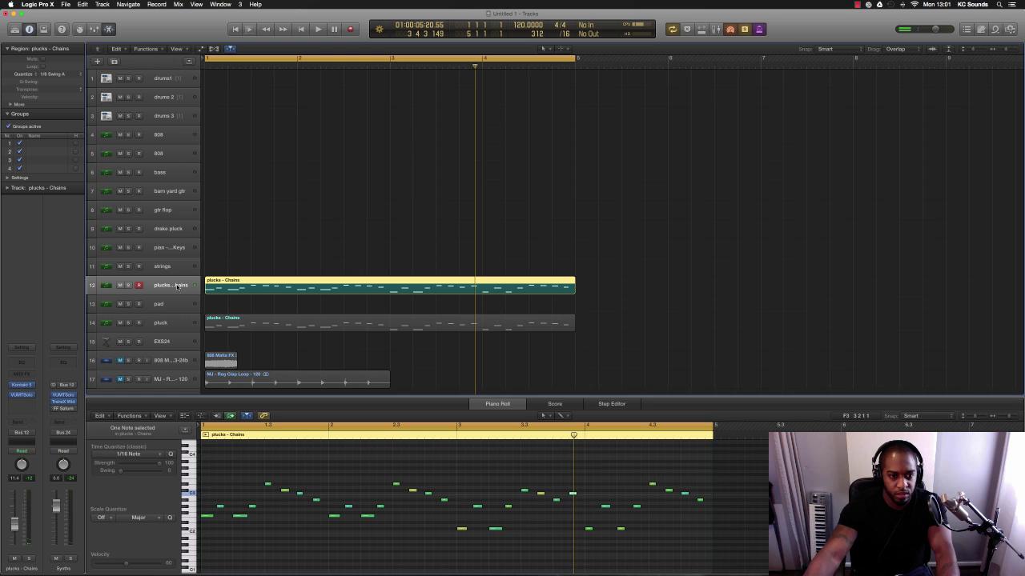
pyautogui.press('super+Right')
pyautogui.click(258, 310)
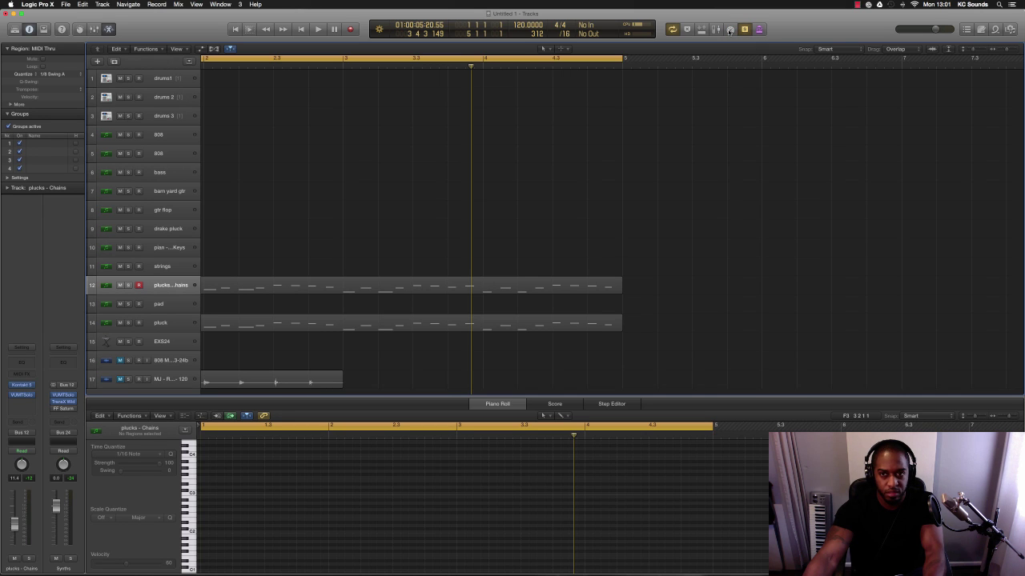
pyautogui.click(174, 287)
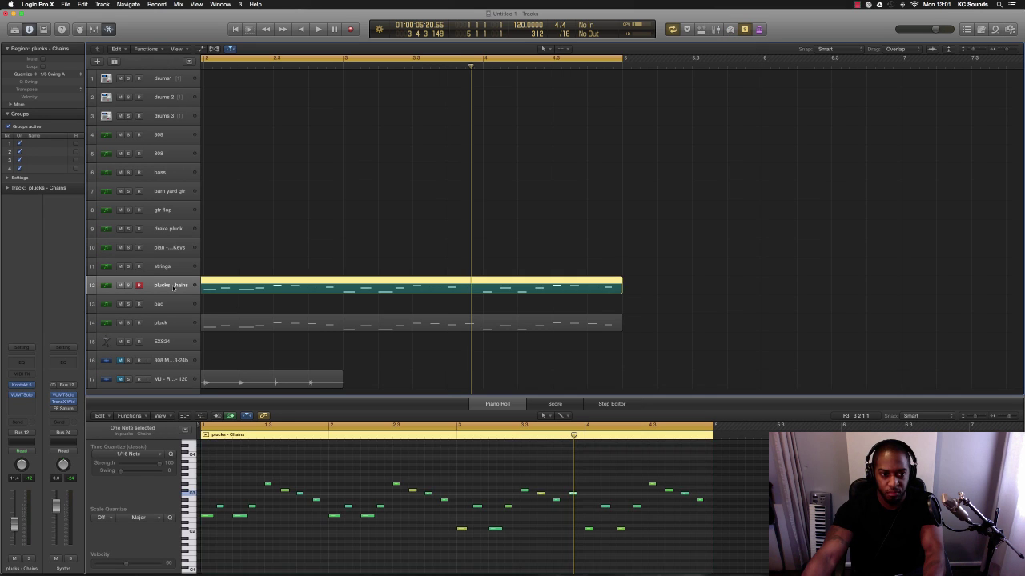
pyautogui.click(167, 320)
pyautogui.press('super+Left')
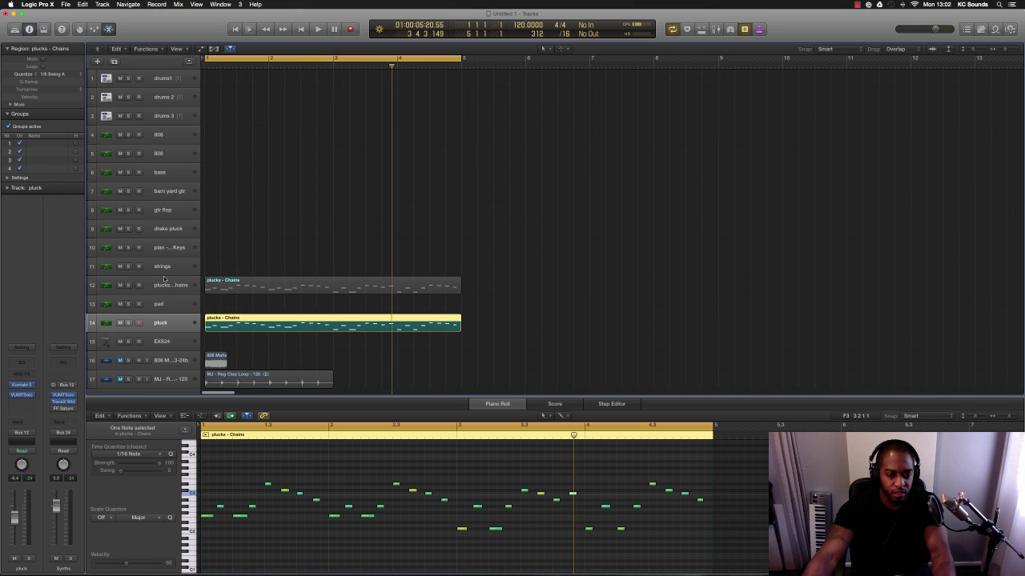
pyautogui.press('super+Up')
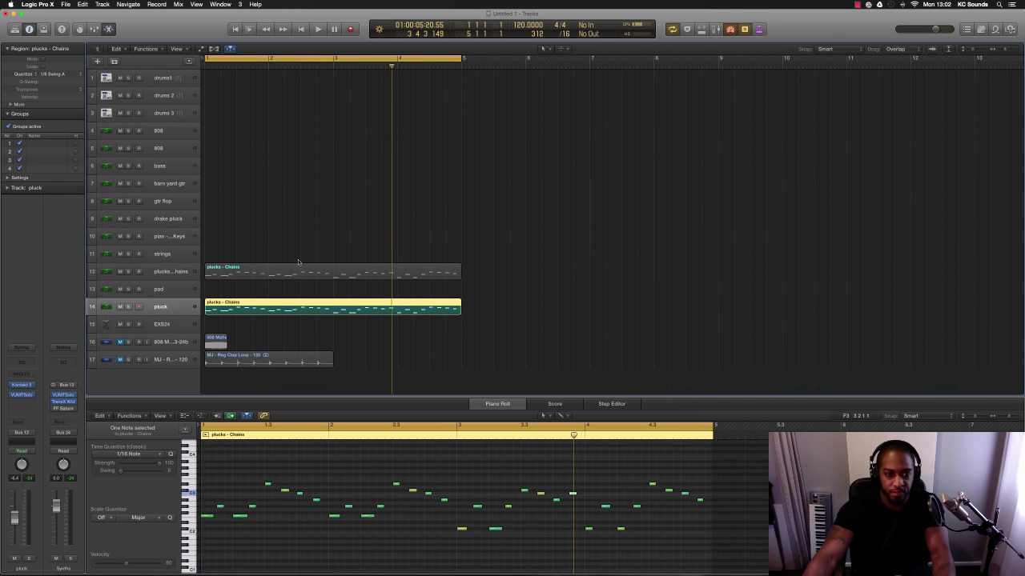
# Listen to the plucks - Chains melody with the pluck track muted.
pyautogui.click(171, 275)
pyautogui.press('space')
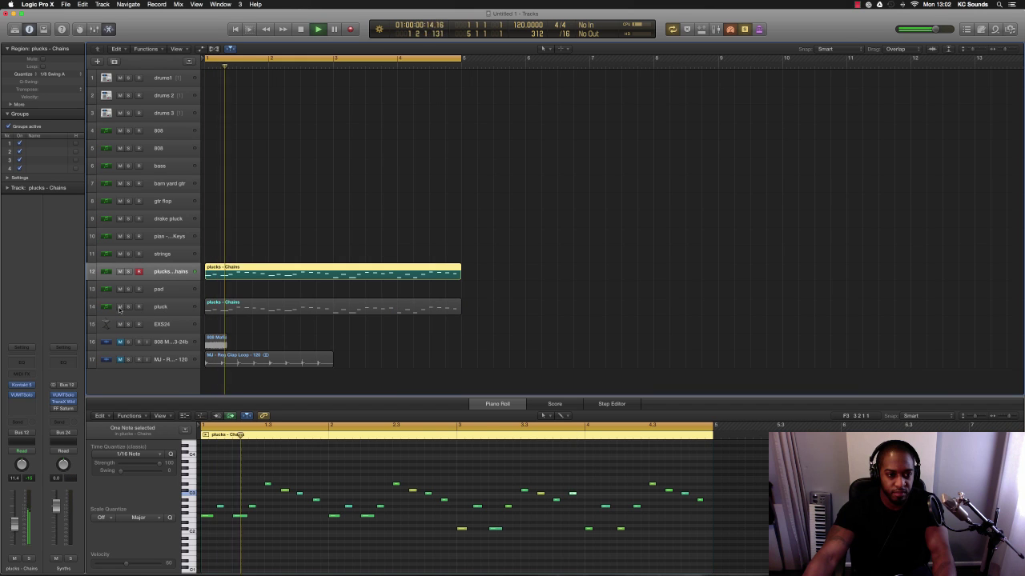
pyautogui.press('super+Right')
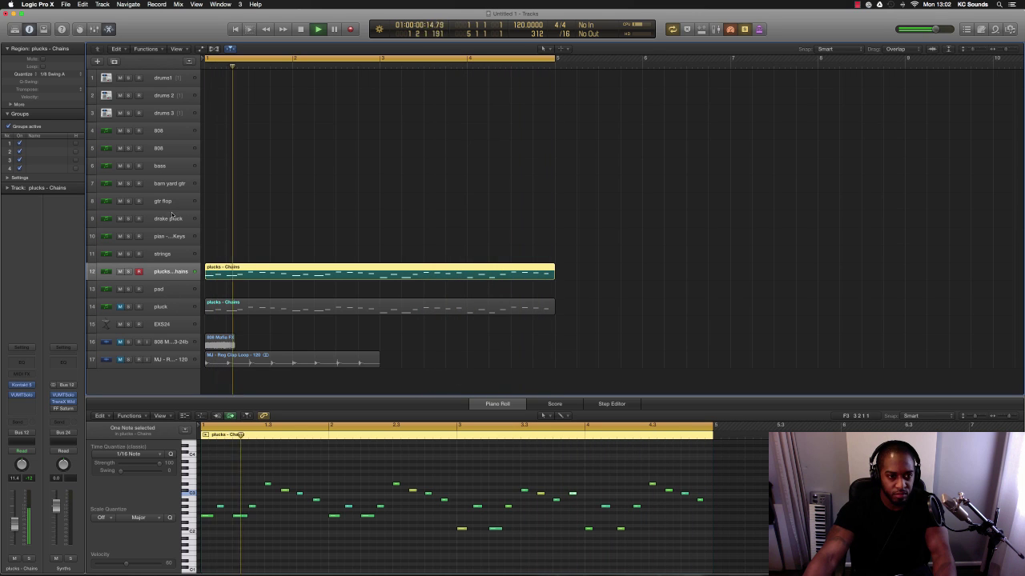
pyautogui.click(162, 237)
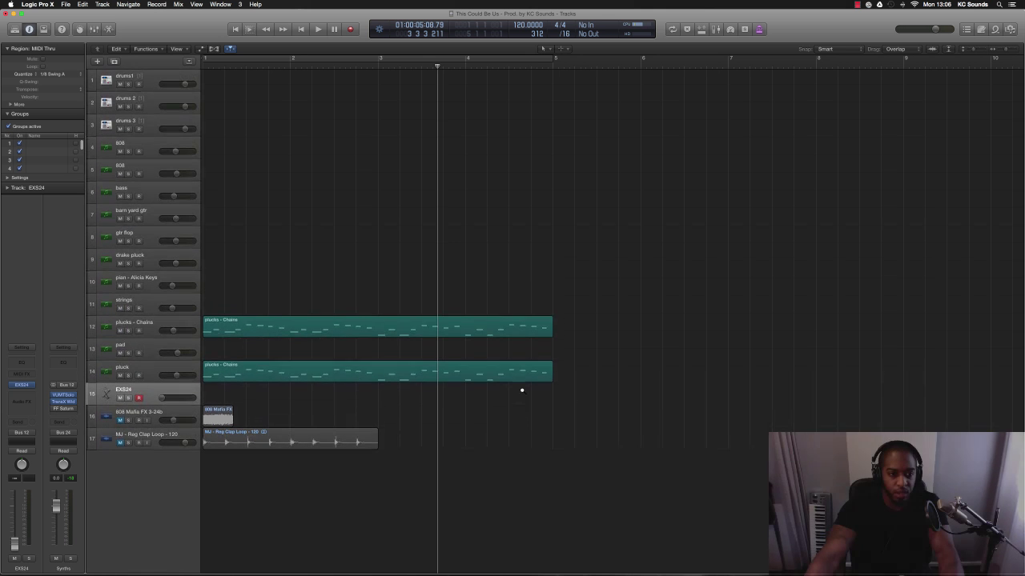
# Loop the four-bar section with cycle mode on and slightly lower the pluck track's volume during playback.
pyautogui.scroll(1, 521, 391)
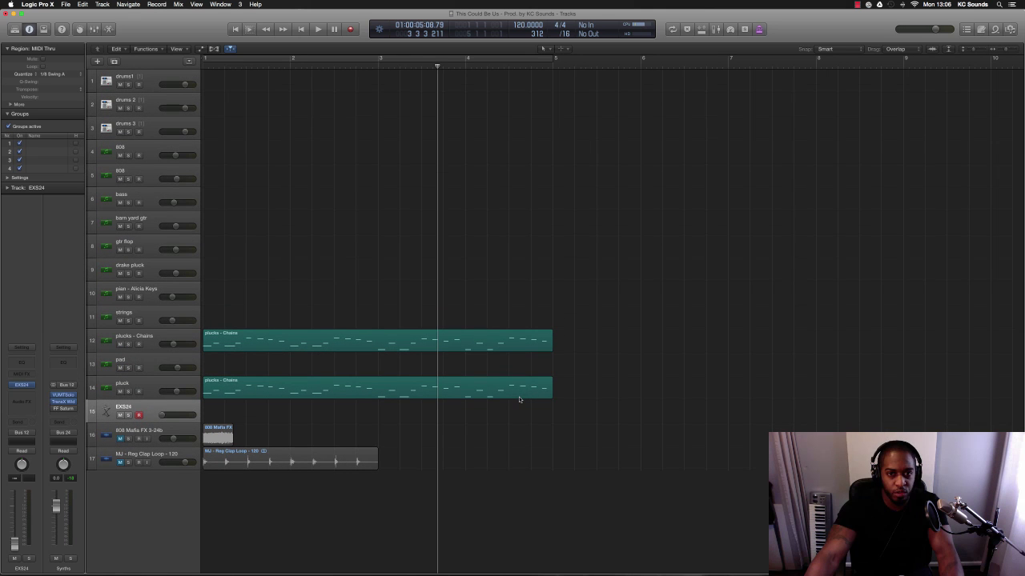
pyautogui.press('space')
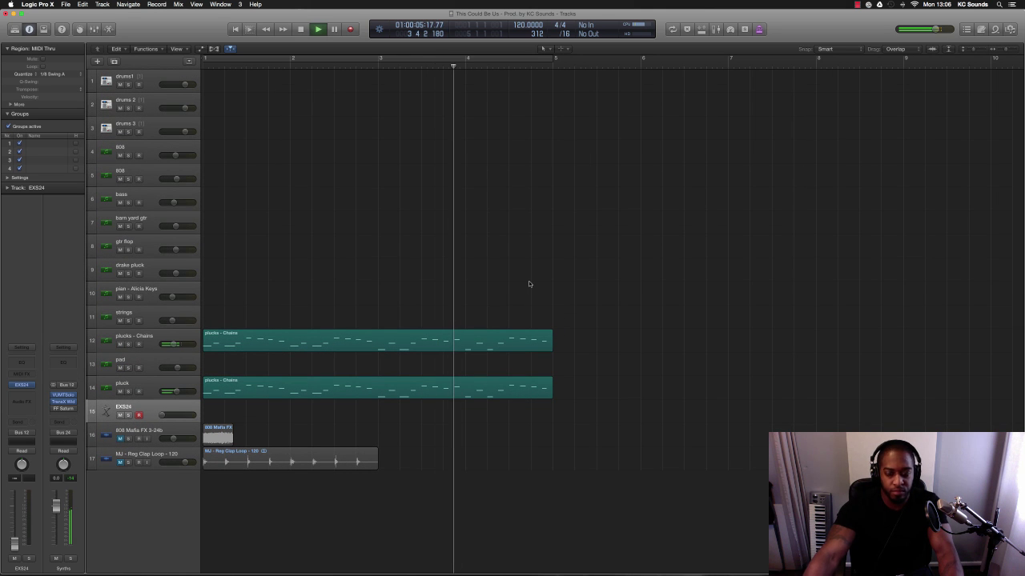
pyautogui.press('c')
pyautogui.press('space')
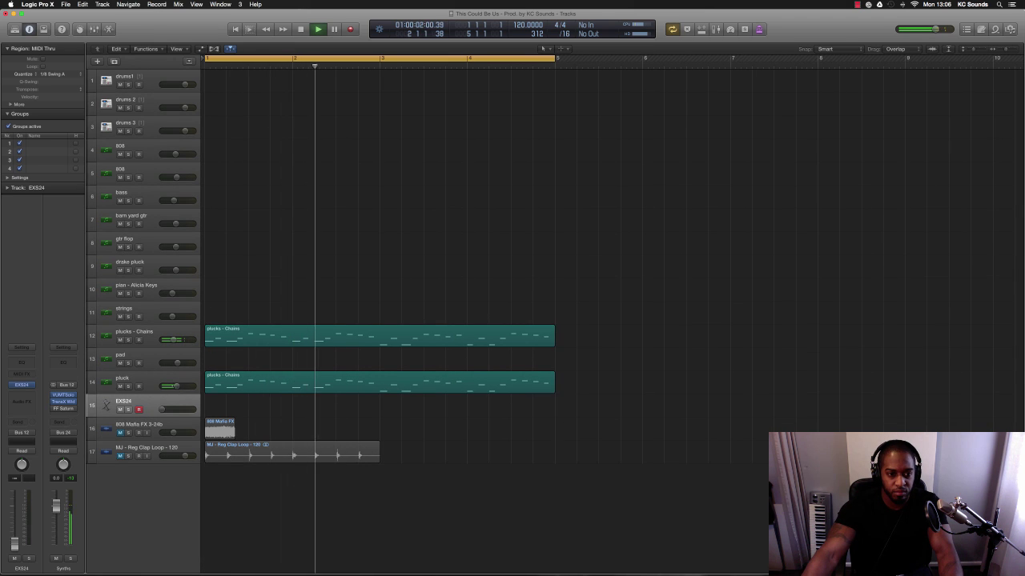
pyautogui.moveTo(177, 387); pyautogui.dragTo(175, 386)
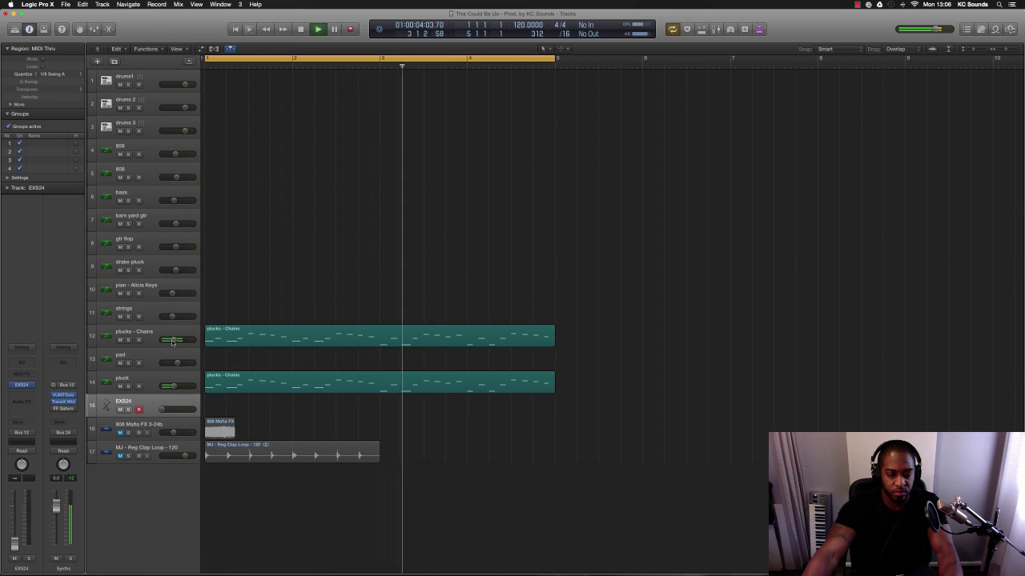
# Turn on pre-fader metering and restart playback of the two pluck tracks from bar 1.
pyautogui.press('space')
pyautogui.click(716, 28)
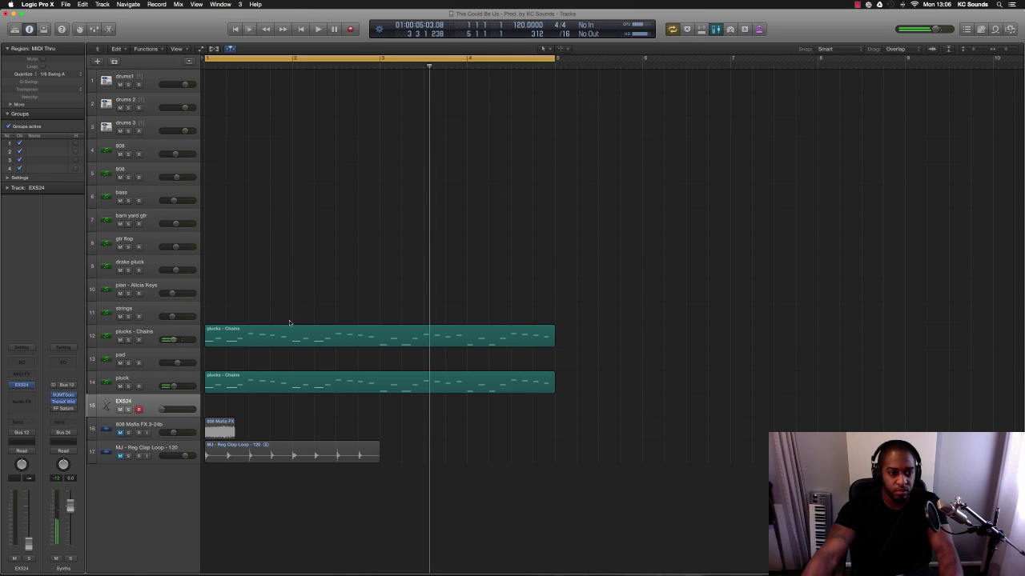
pyautogui.press('space')
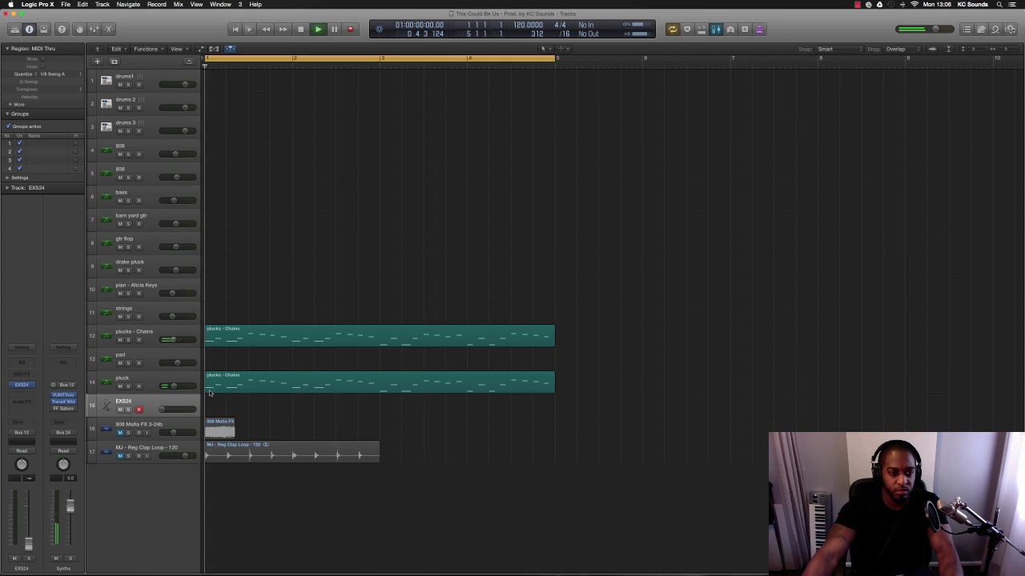
# Lower the VUMTSolo gain on the plucks - Chains track, select the pluck track and close the plug-in window.
pyautogui.click(173, 329)
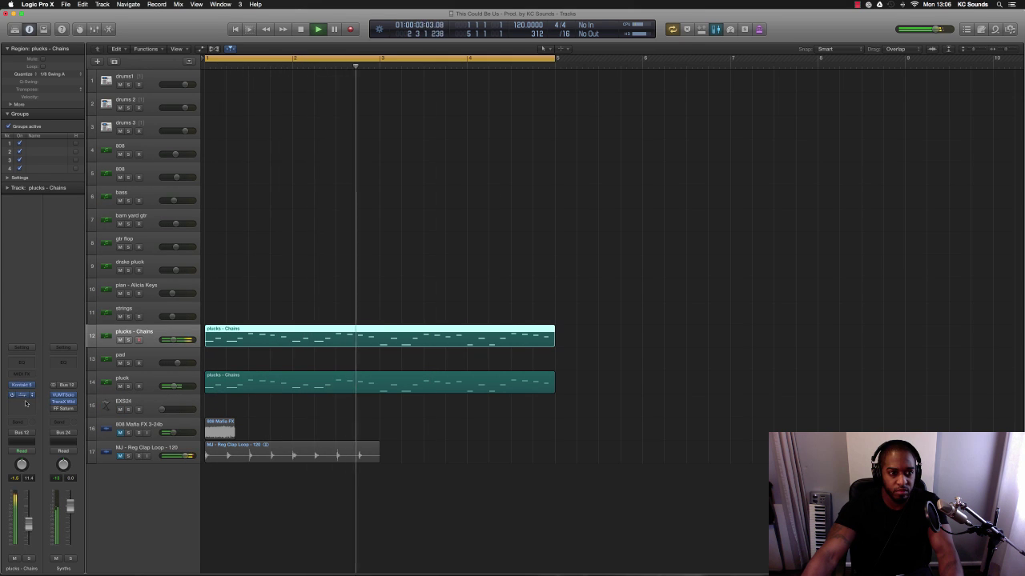
pyautogui.click(22, 396)
pyautogui.moveTo(79, 137); pyautogui.dragTo(84, 172)
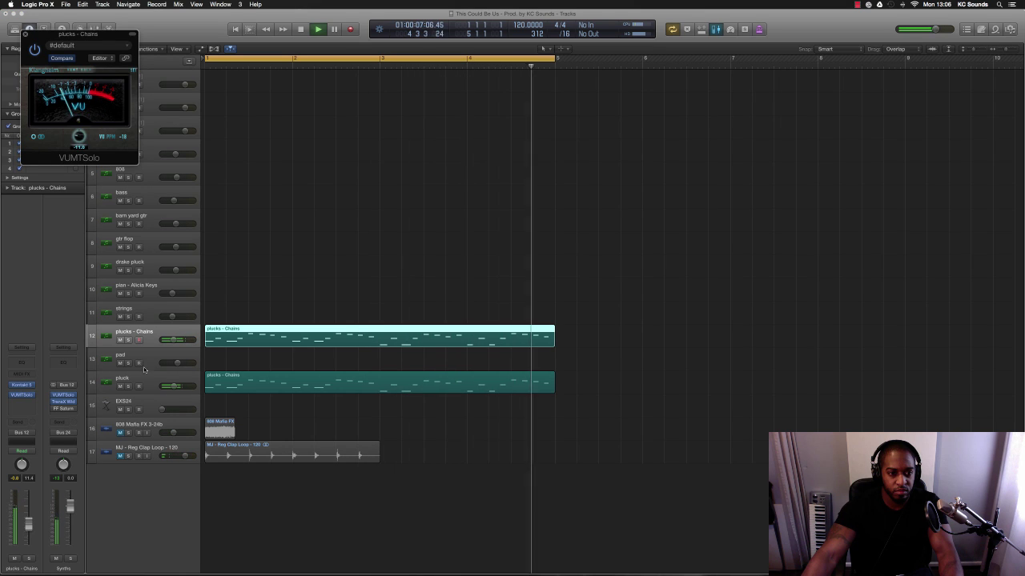
pyautogui.click(144, 378)
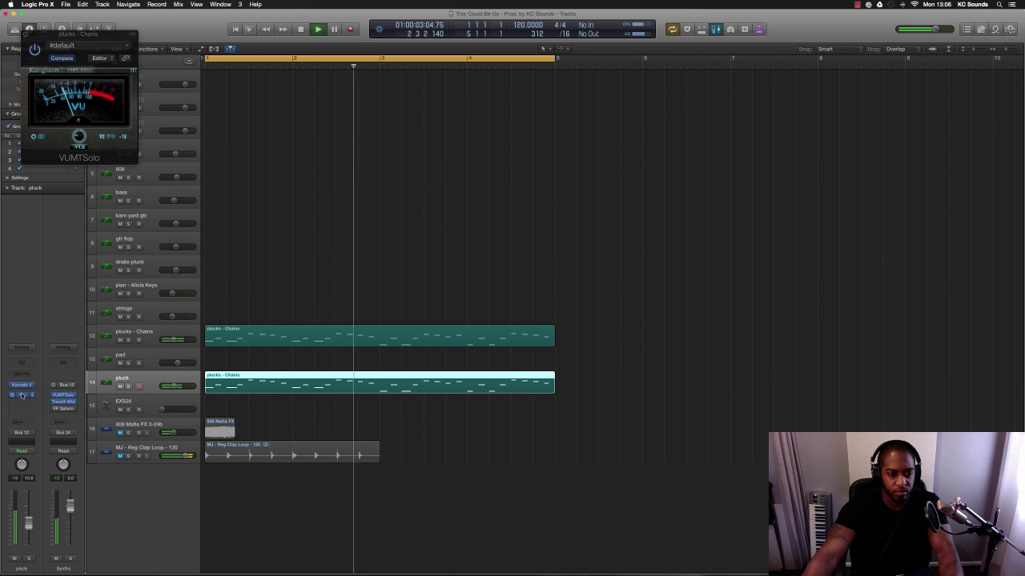
pyautogui.click(26, 34)
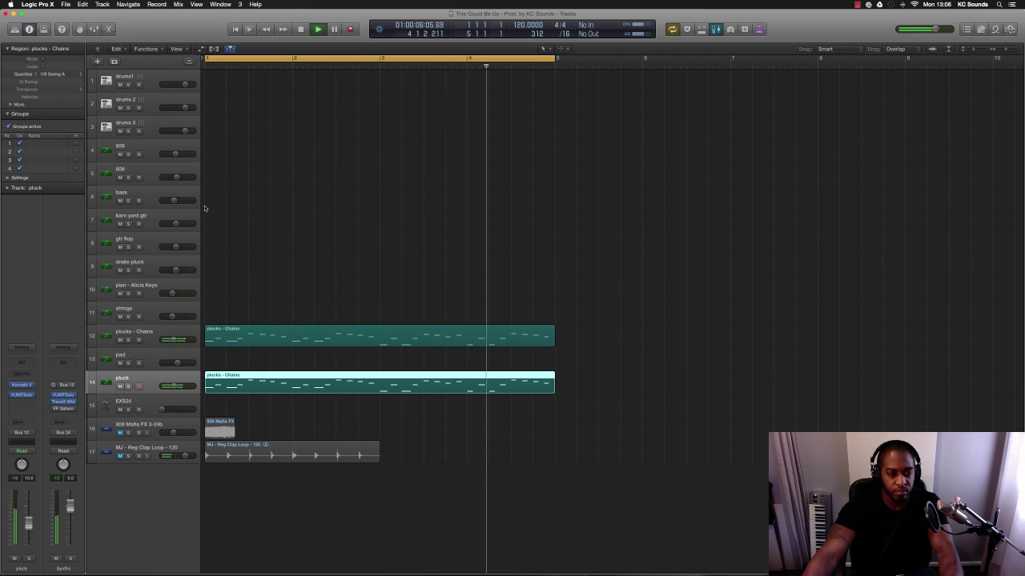
# Record a four-bar drum pattern on the drums1 track from bar 1 over the looping plucks.
pyautogui.click(152, 77)
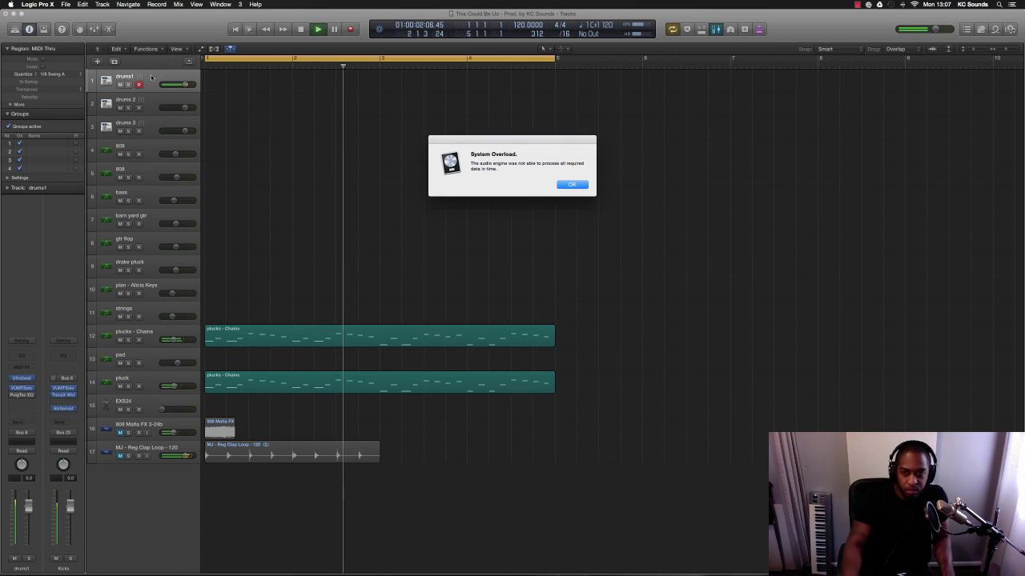
pyautogui.press('Return')
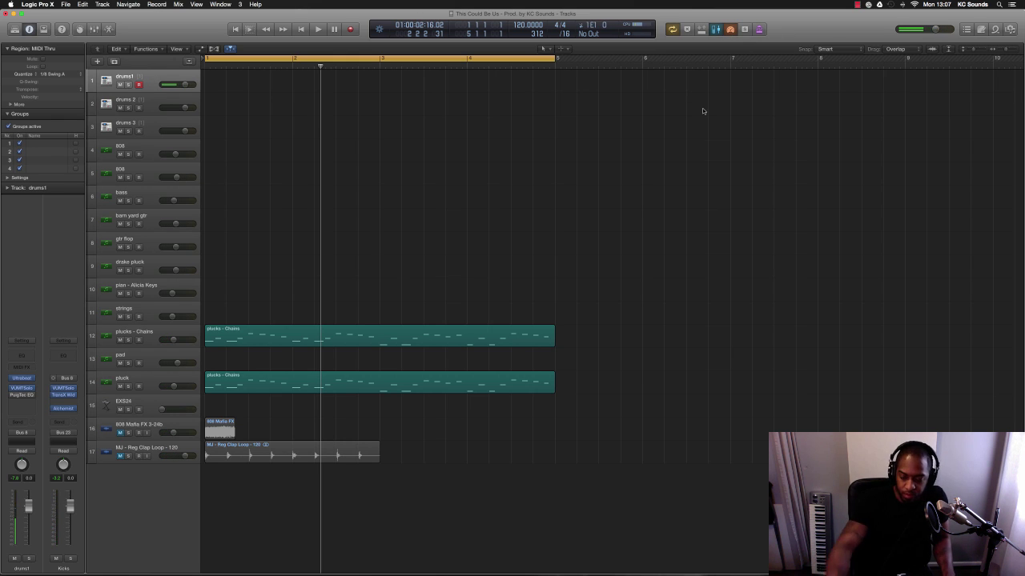
pyautogui.press('Return')
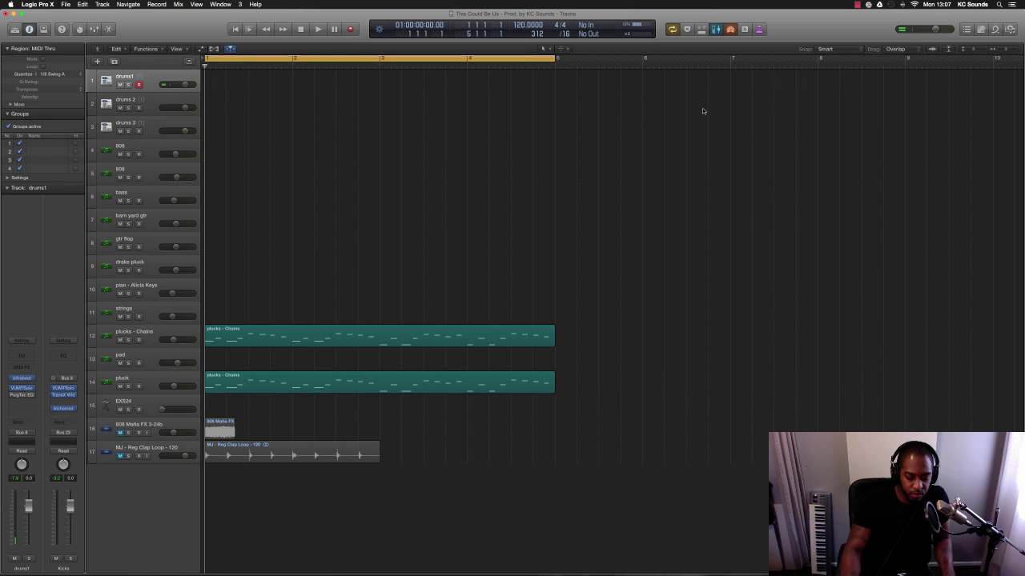
pyautogui.press('r')
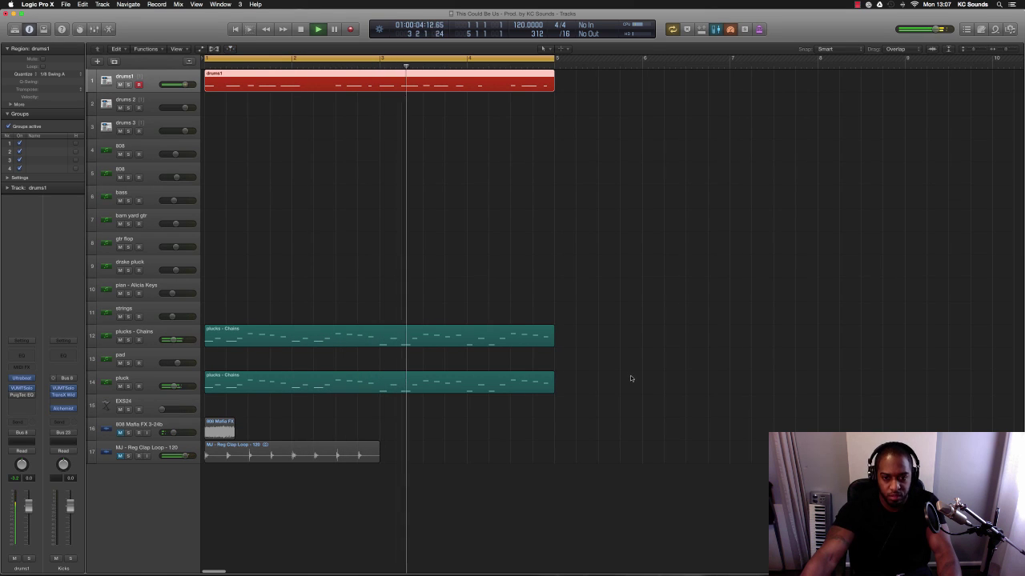
pyautogui.press('super+z')
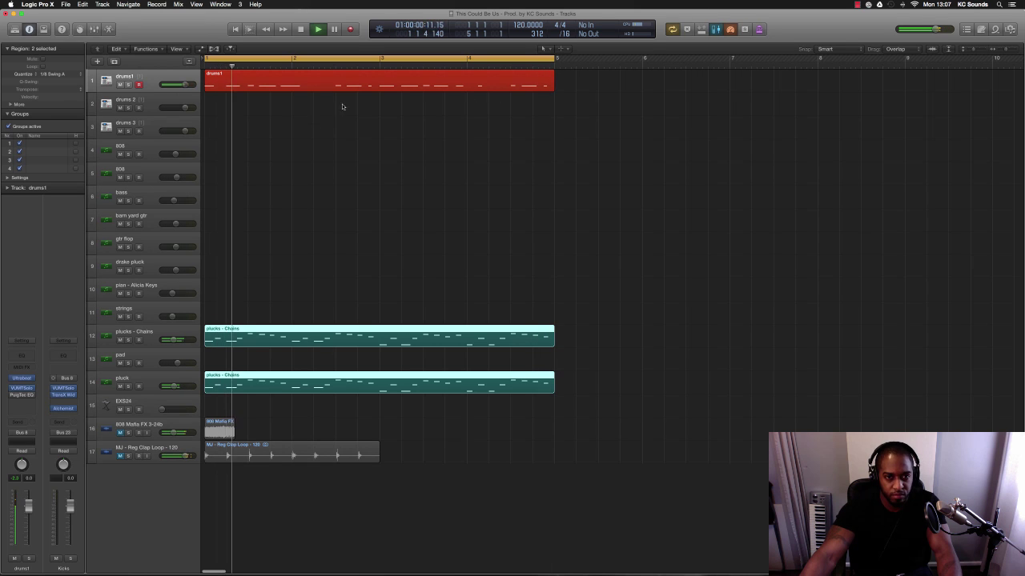
# Duplicate both four-bar pluck regions at bar 5 and set the cycle range to bars 5 to 9.
pyautogui.moveTo(588, 376); pyautogui.dragTo(232, 107)
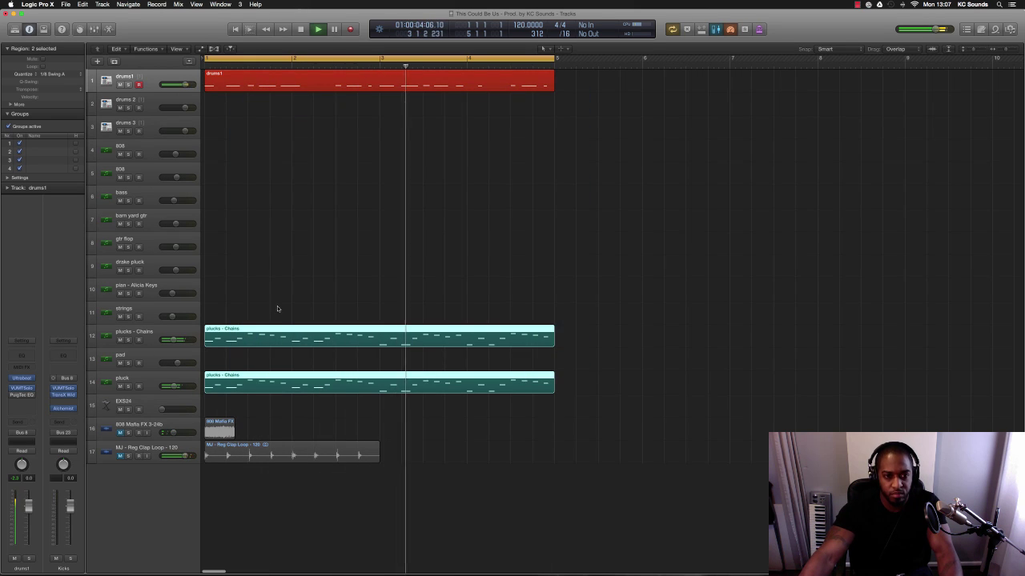
pyautogui.moveTo(265, 329); pyautogui.dragTo(601, 332)
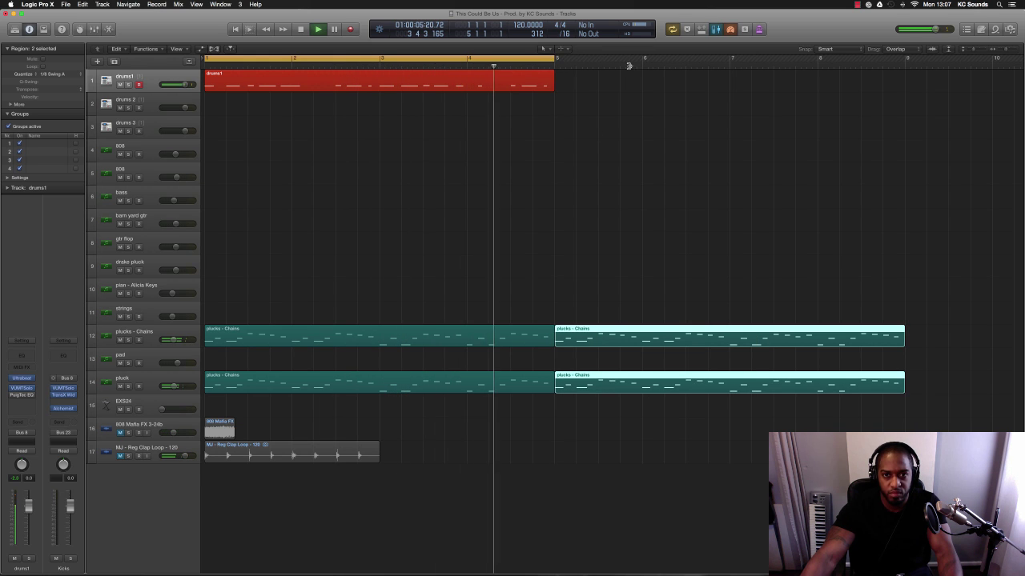
pyautogui.moveTo(554, 58); pyautogui.dragTo(902, 73)
pyautogui.press('space')
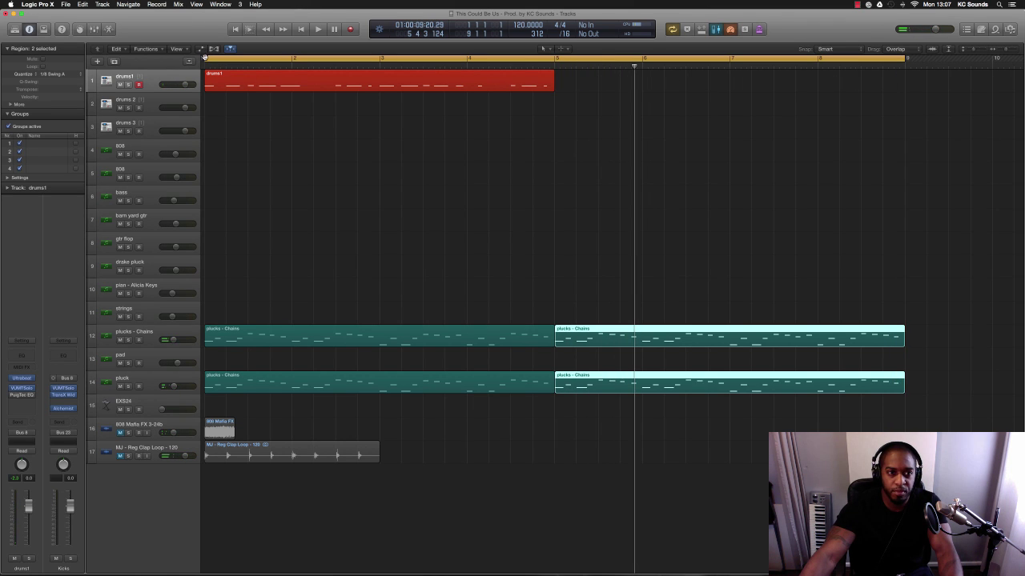
pyautogui.moveTo(208, 59); pyautogui.dragTo(557, 90)
pyautogui.click(557, 90)
pyautogui.press('space')
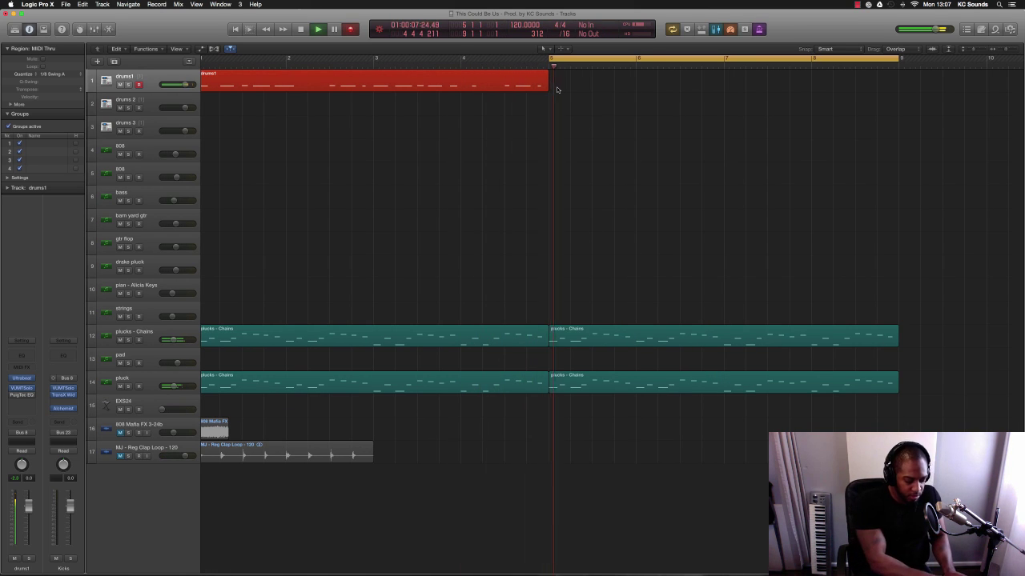
pyautogui.press('space')
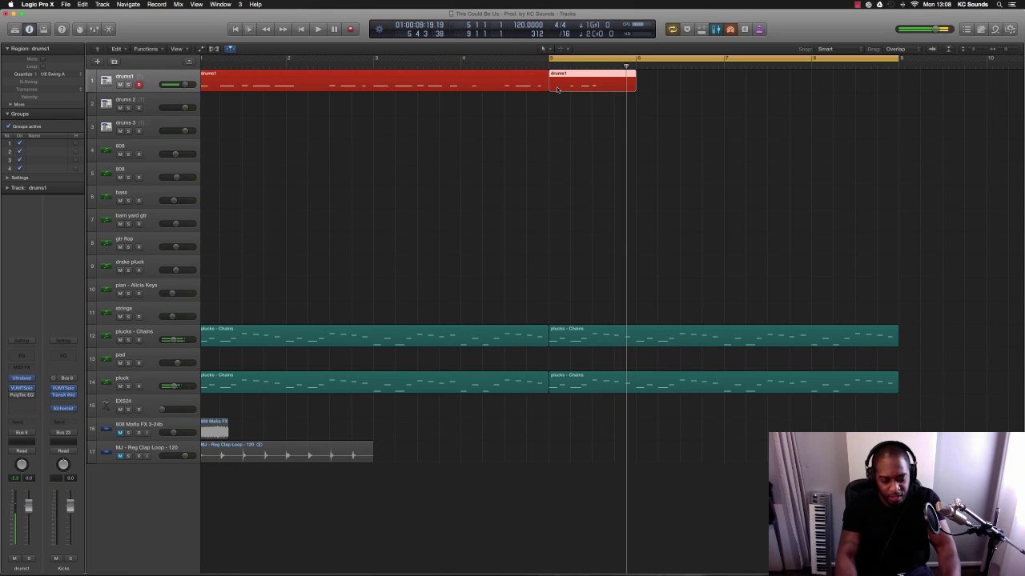
pyautogui.press('super+z')
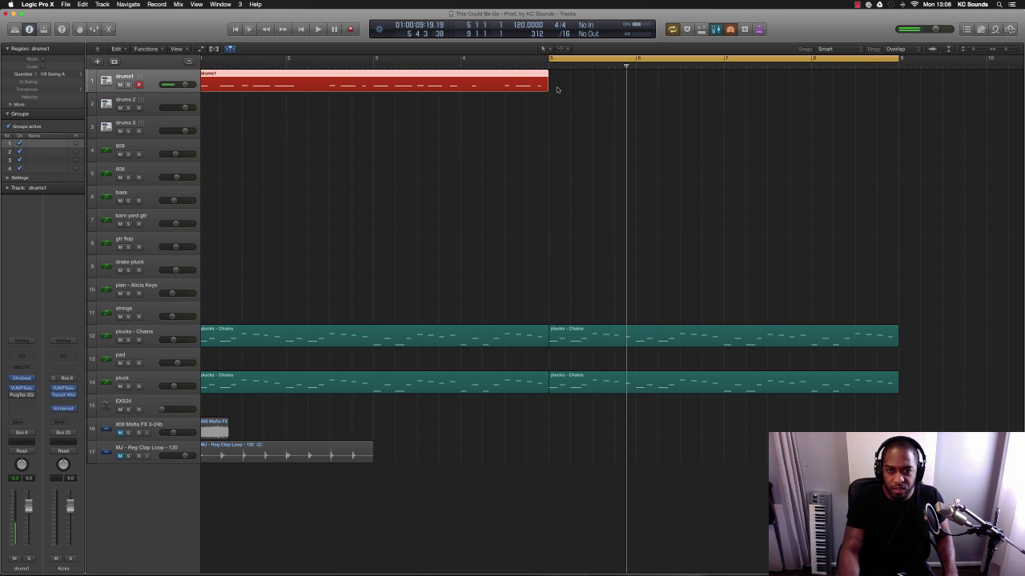
# Record a second four-bar drum pattern on drums1 from bar 5 and extend the cycle back to bar 1 for playback.
pyautogui.press('r')
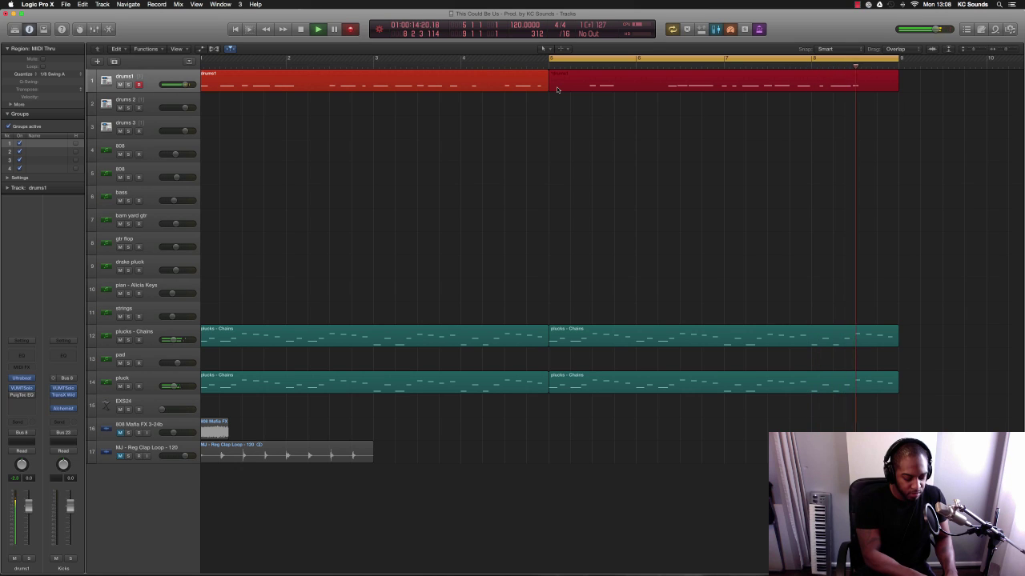
pyautogui.press('space')
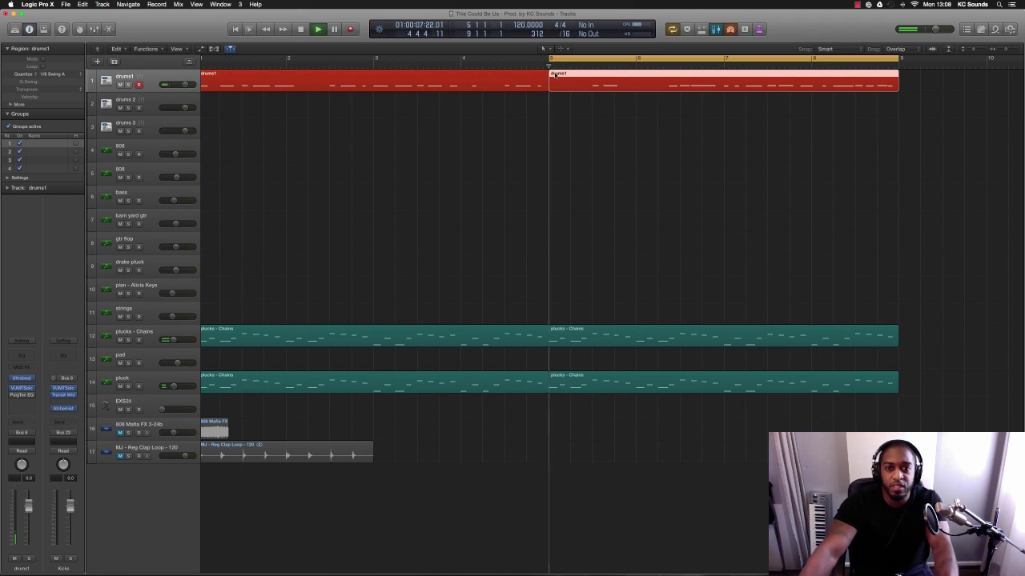
pyautogui.moveTo(549, 58); pyautogui.dragTo(204, 142)
pyautogui.press('space')
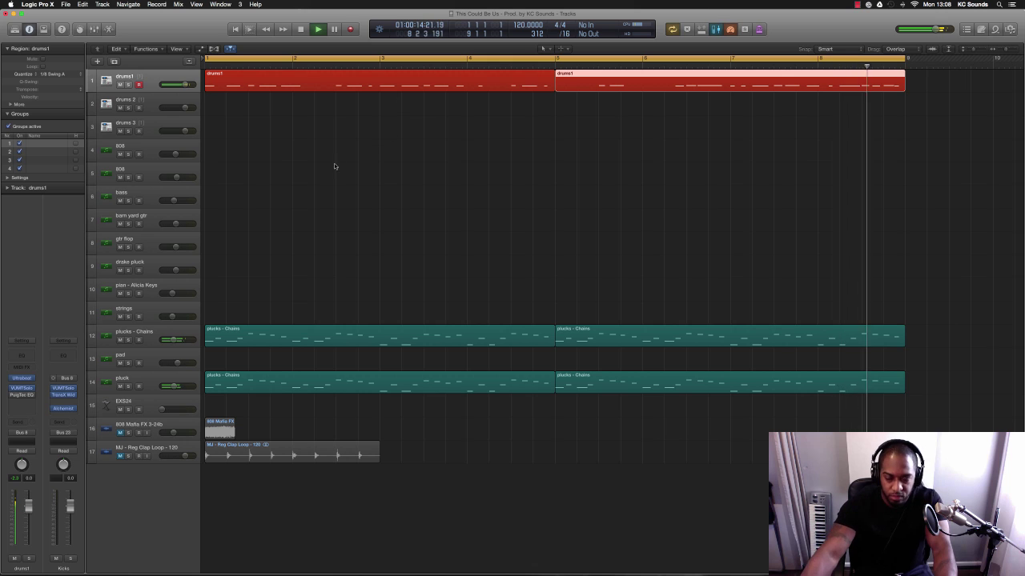
# Select the drake pluck track and move both plucks - Chains regions onto it from track 12, keeping their bar positions.
pyautogui.click(164, 153)
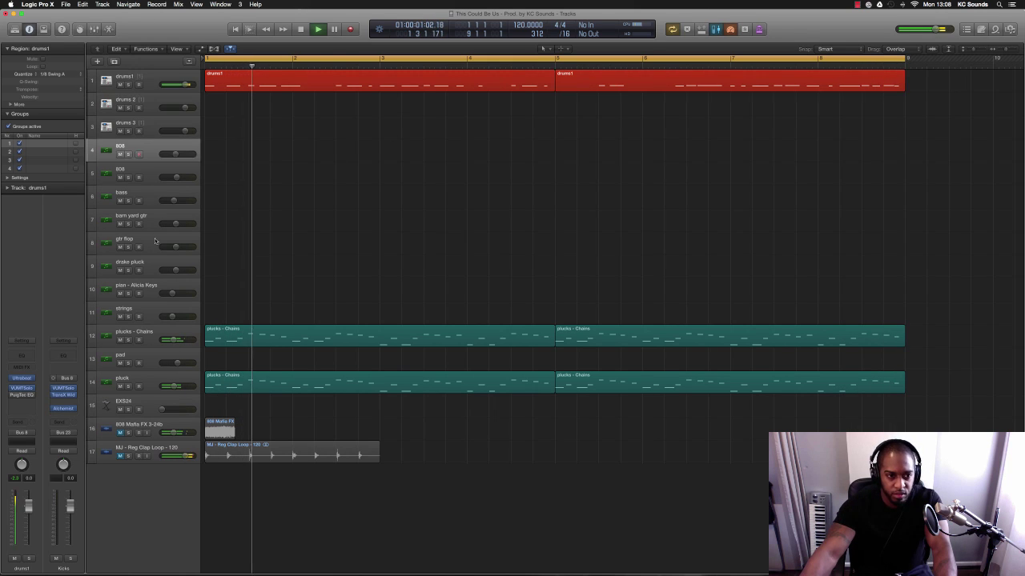
pyautogui.click(153, 269)
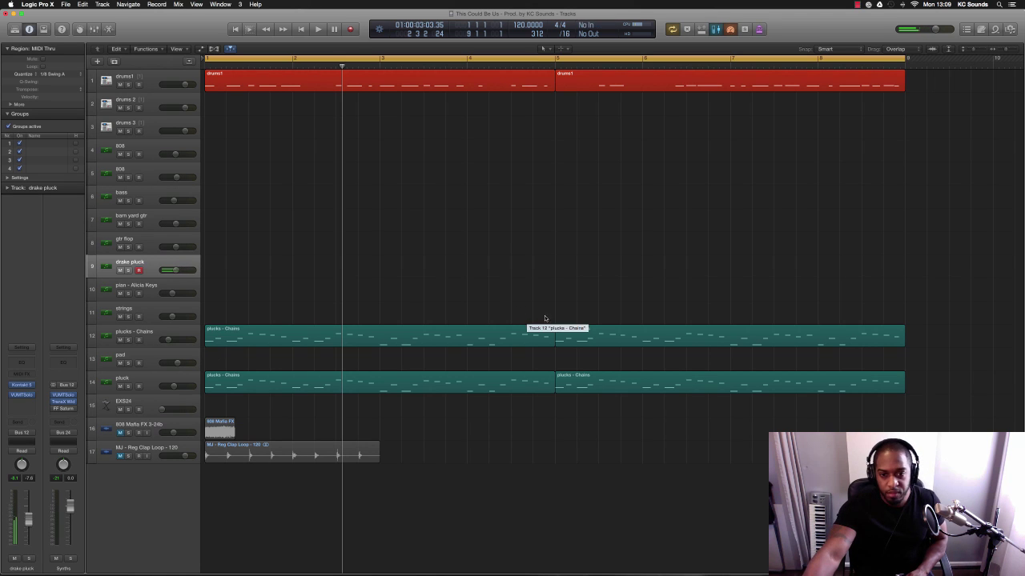
pyautogui.click(515, 326)
pyautogui.moveTo(512, 277)
pyautogui.mouseDown()
pyautogui.moveTo(513, 258)
pyautogui.moveTo(510, 266)
pyautogui.mouseUp()
pyautogui.press('space')
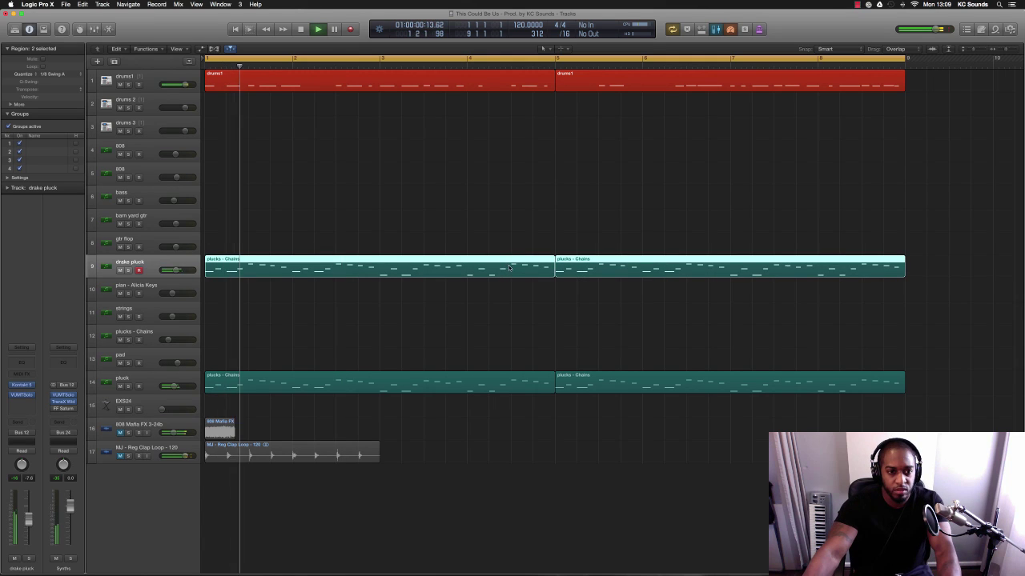
# Open both pluck-track regions in the piano roll and compare the drake pluck and pluck tracks in solo.
pyautogui.moveTo(268, 347); pyautogui.dragTo(526, 385)
pyautogui.doubleClick(525, 387)
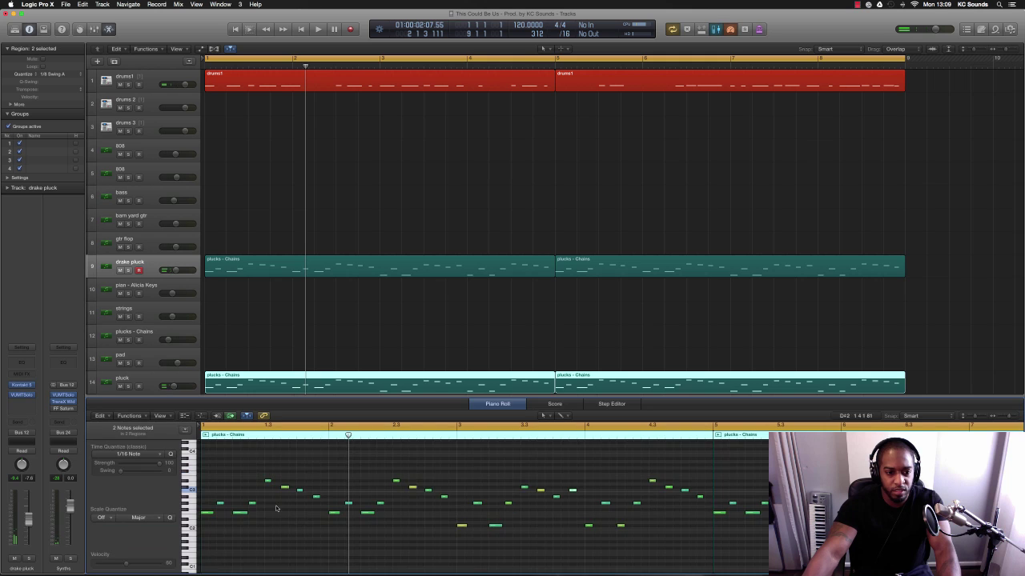
pyautogui.click(128, 271)
pyautogui.press('space')
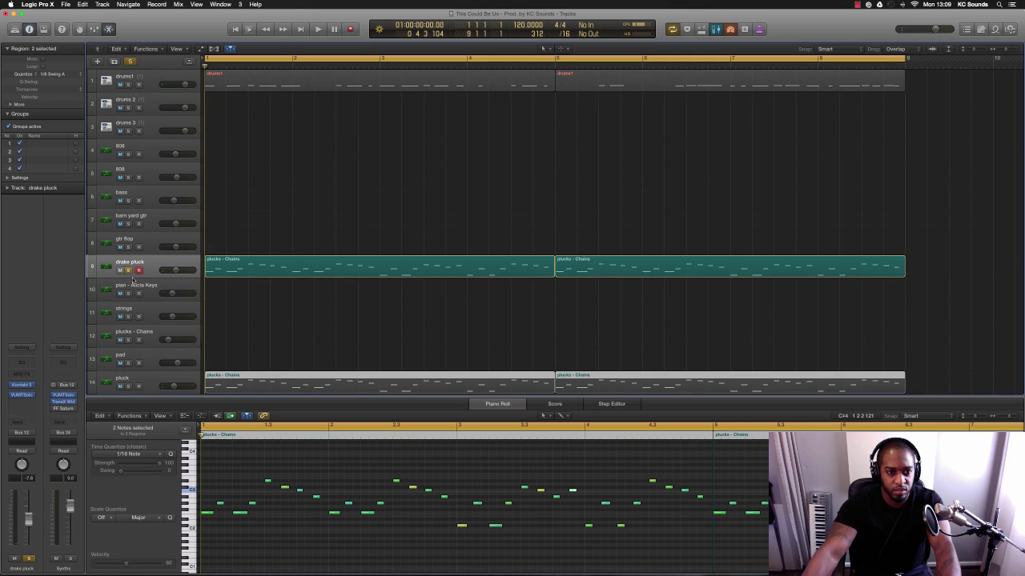
pyautogui.press('space')
pyautogui.click(128, 270)
pyautogui.click(128, 387)
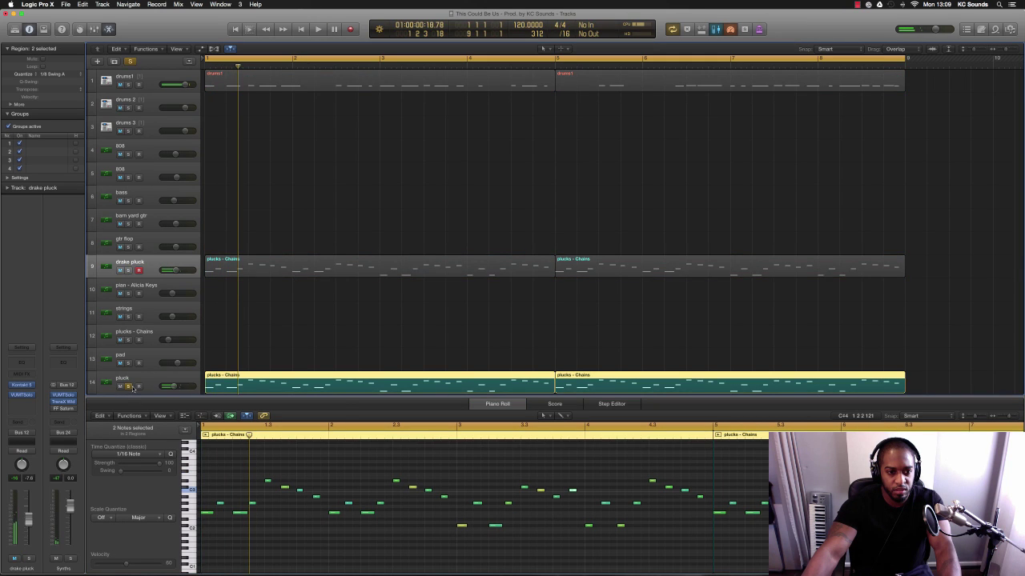
# Join the two regions on the pluck track and transpose all their notes down one octave.
pyautogui.press('super+j')
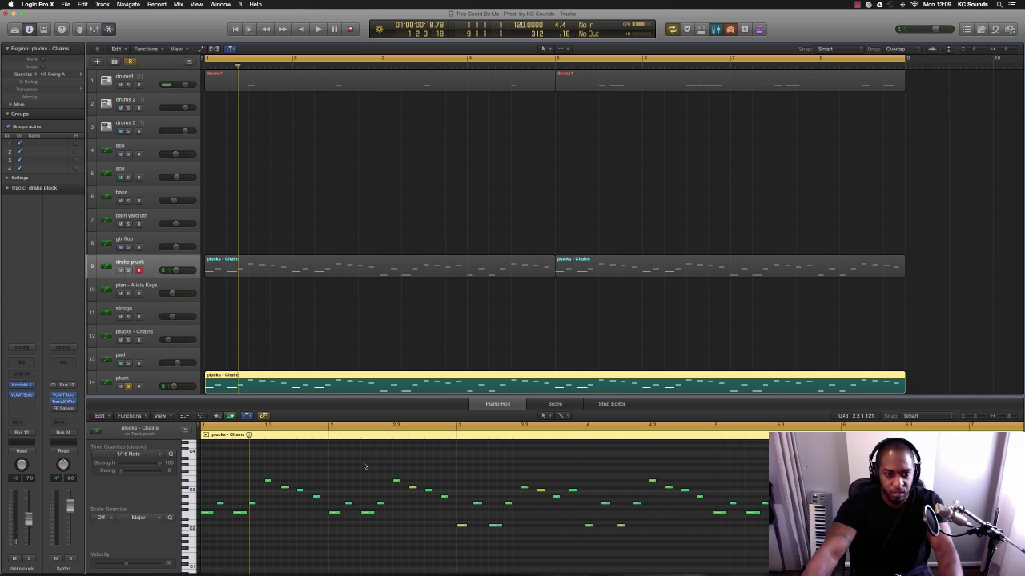
pyautogui.click(364, 481)
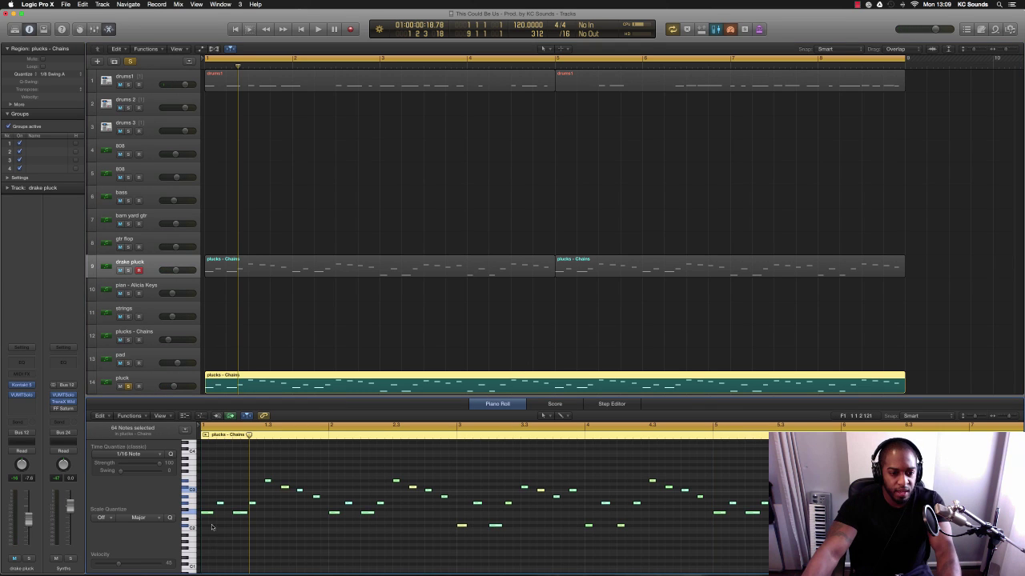
pyautogui.moveTo(208, 515); pyautogui.dragTo(208, 552)
pyautogui.press('space')
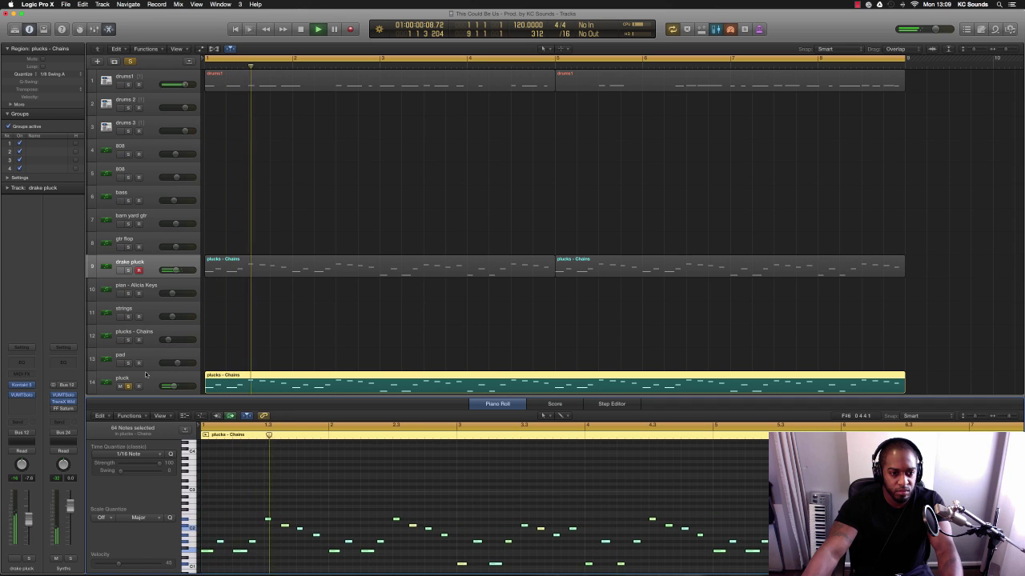
# Unsolo the pluck track and copy both drake pluck regions onto the plucks - Chains track.
pyautogui.click(127, 387)
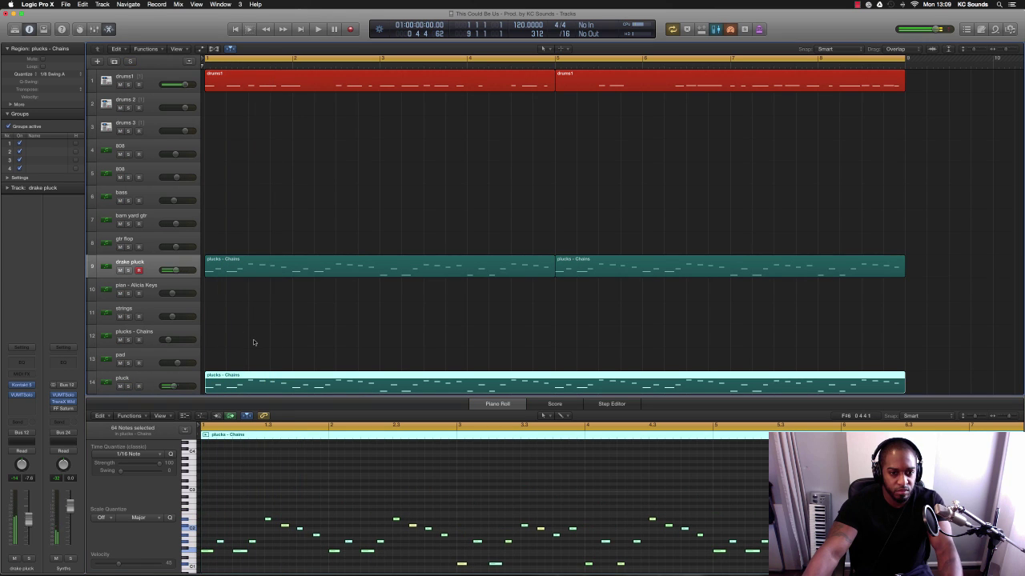
pyautogui.press('space')
pyautogui.moveTo(621, 303); pyautogui.dragTo(483, 344)
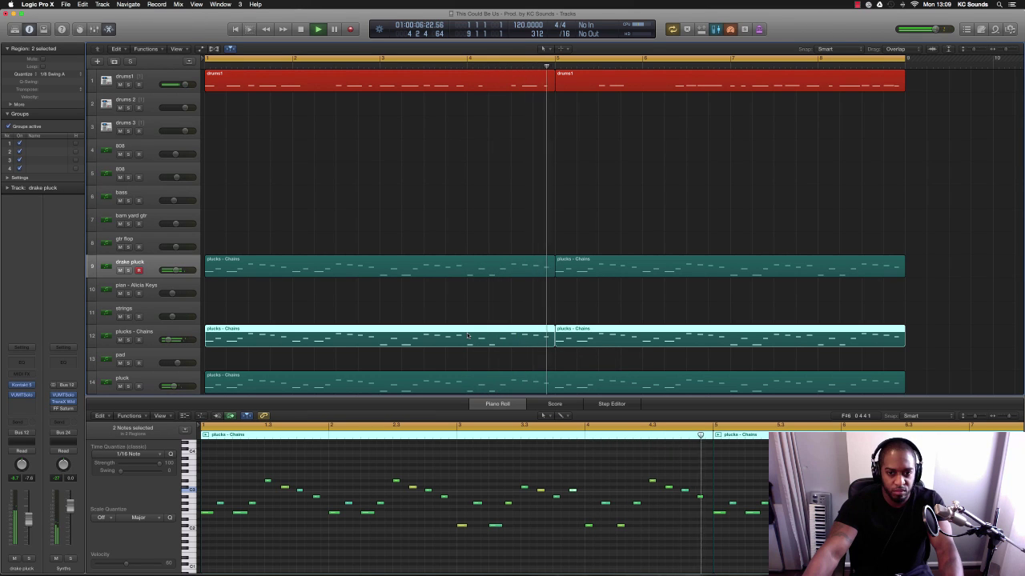
pyautogui.press('super+Up')
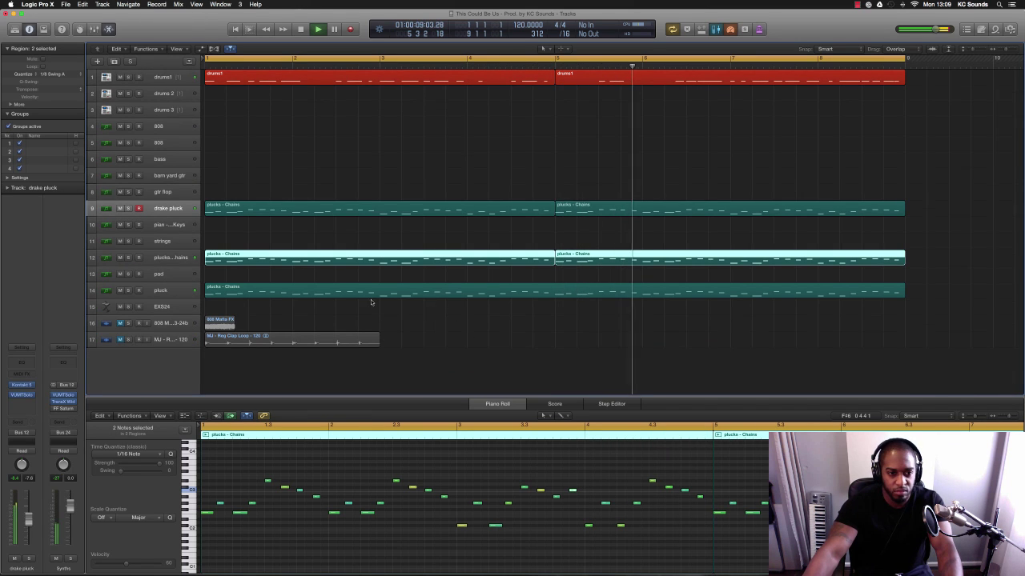
pyautogui.press('space')
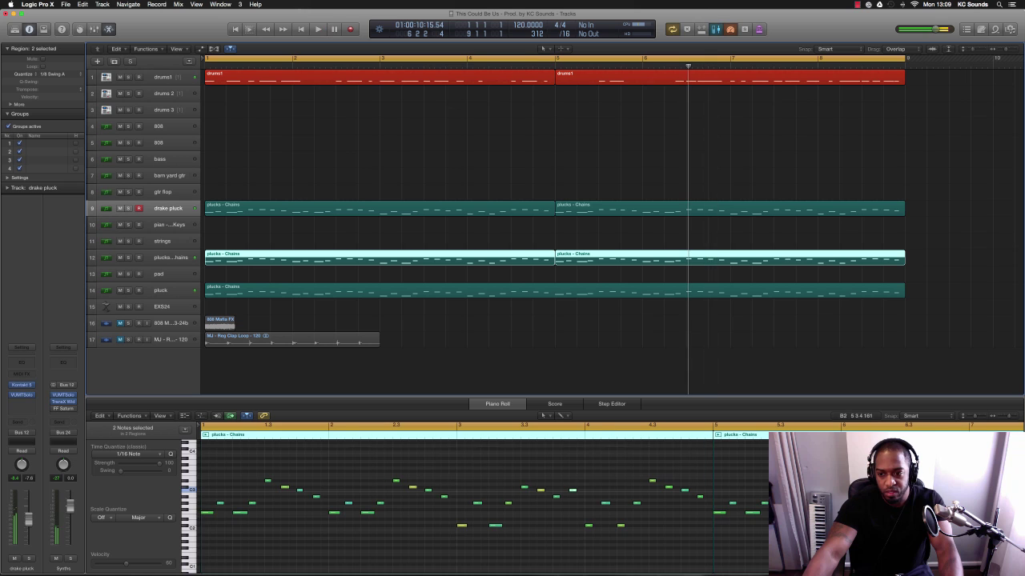
# Open the second drums1 region in the piano roll and set the three selected clap 2 notes to velocity 47.
pyautogui.hscroll(2, 762, 492)
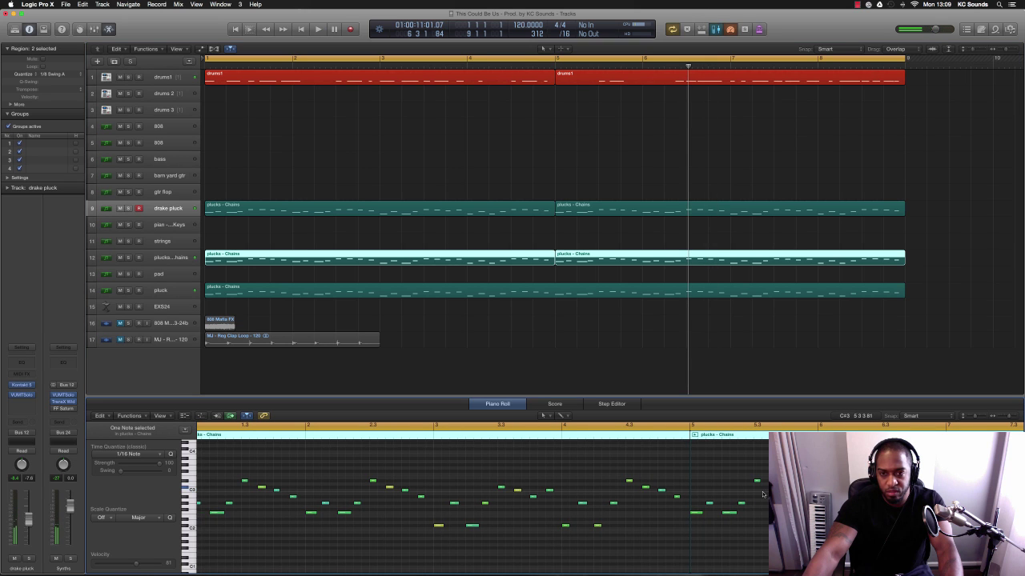
pyautogui.click(633, 78)
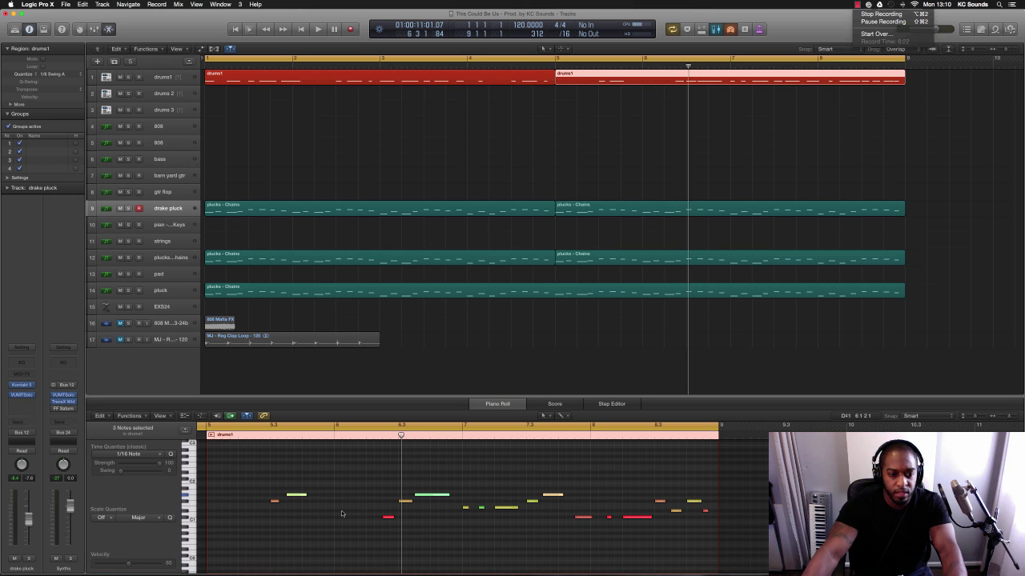
pyautogui.press('space')
pyautogui.hscroll(10, 789, 481)
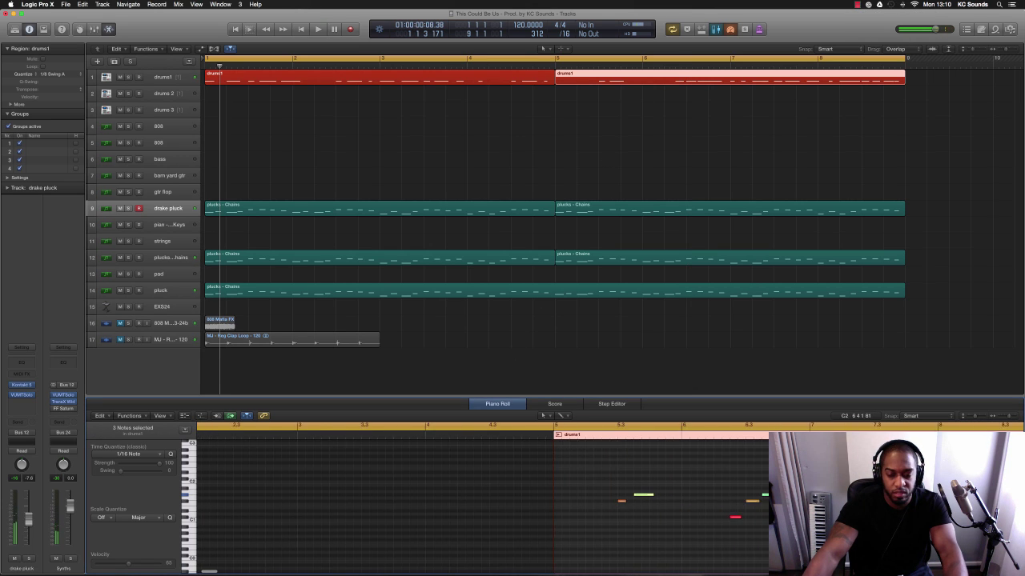
pyautogui.press('super+Left')
pyautogui.press('super+Left')
pyautogui.hscroll(10, 782, 482)
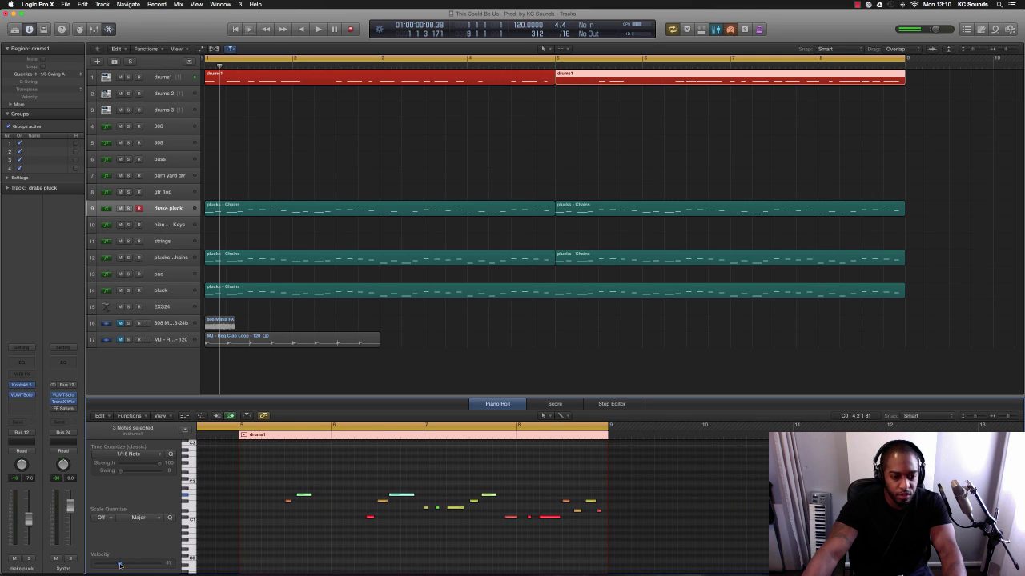
pyautogui.press('super+Down')
pyautogui.press('super+Down')
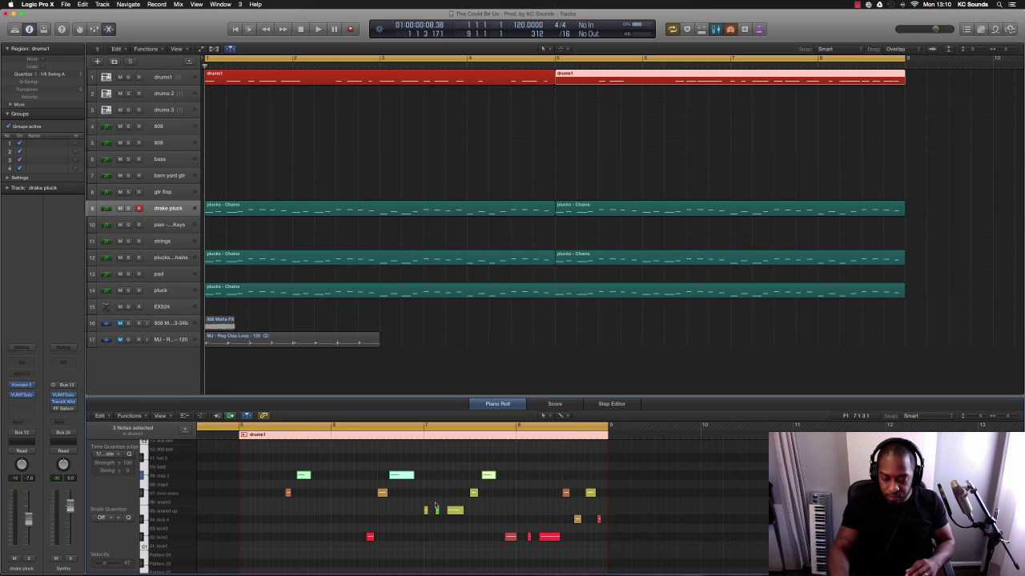
# Play the song and lower the VUMTSolo gain on the drake pluck track.
pyautogui.press('space')
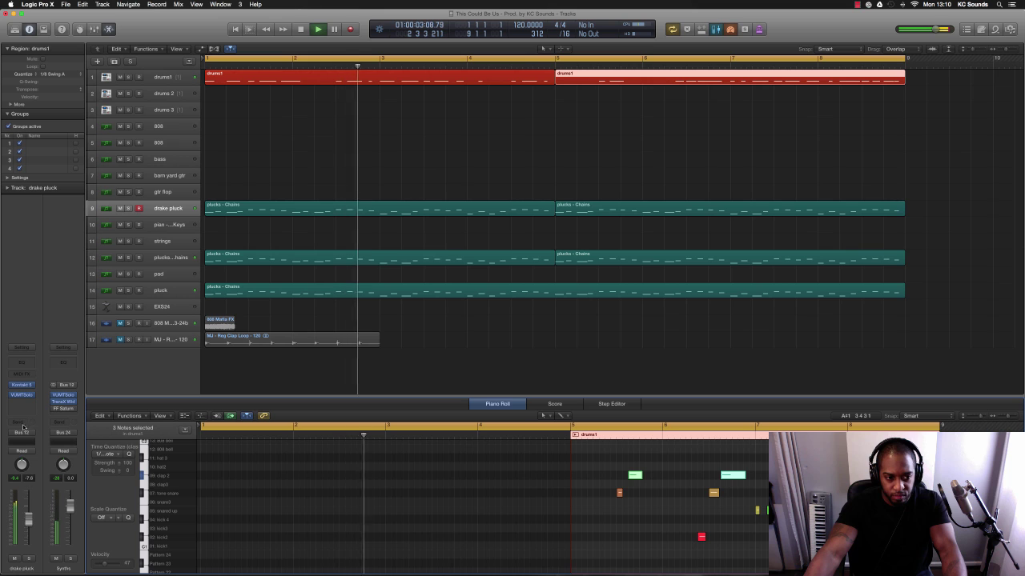
pyautogui.click(22, 395)
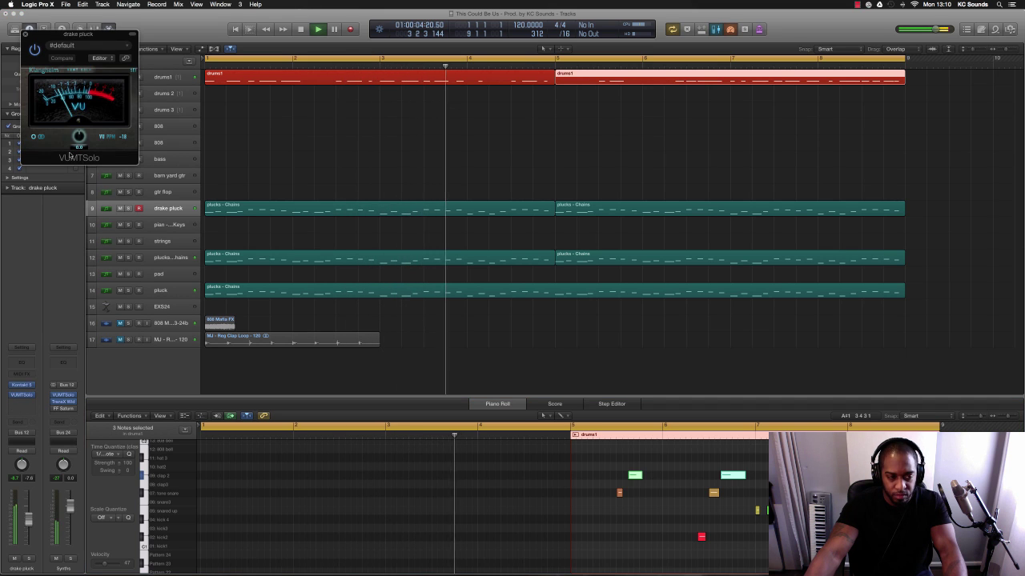
pyautogui.moveTo(78, 150); pyautogui.dragTo(79, 144)
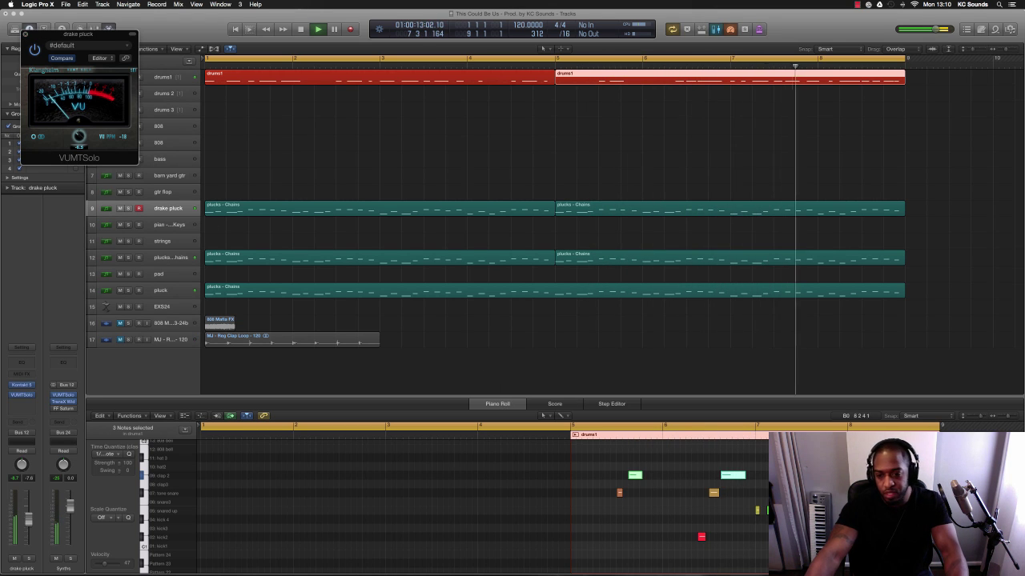
# Move the two short snare notes at the start of bar 7 in the second drums1 region down to kick1.
pyautogui.press('space')
pyautogui.moveTo(779, 526); pyautogui.dragTo(756, 538)
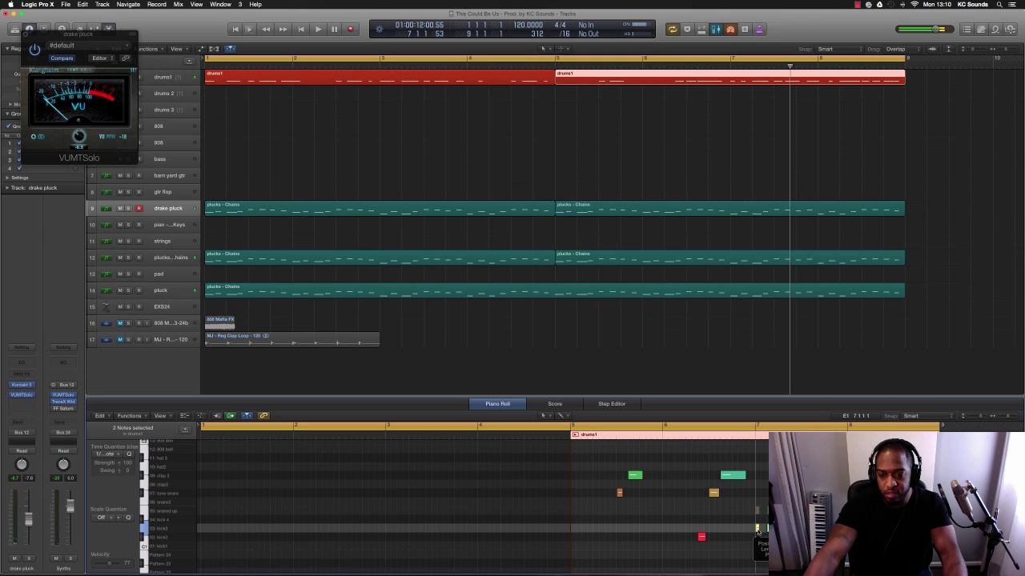
pyautogui.moveTo(757, 531); pyautogui.dragTo(757, 545)
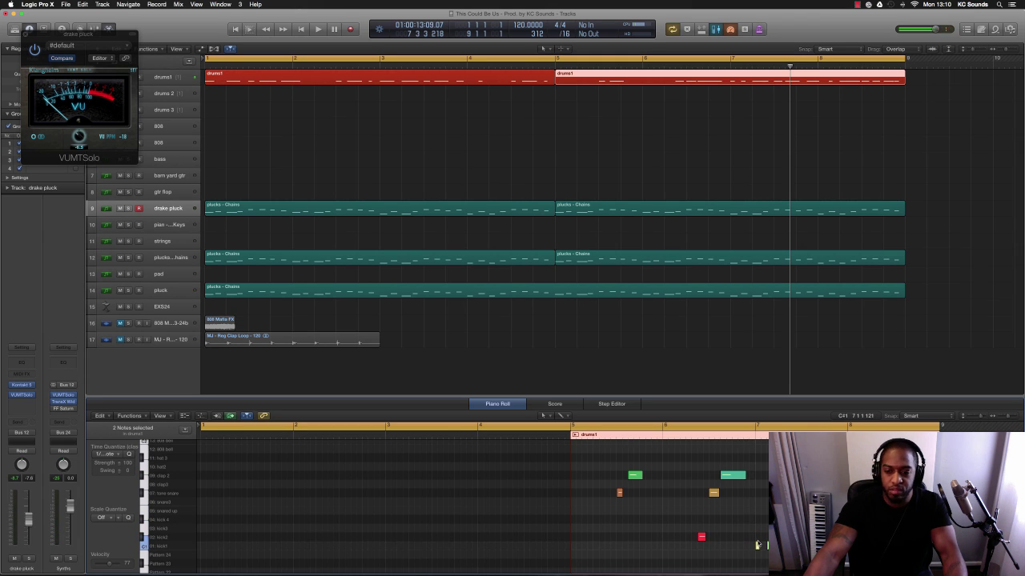
# Play the beat from the start and try out the gtr flop sound over it.
pyautogui.press('space')
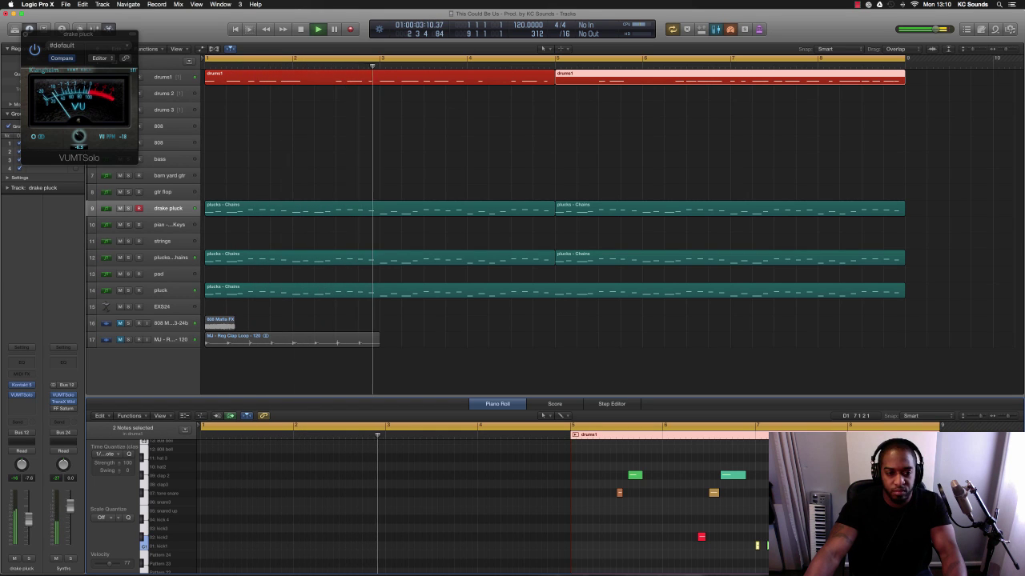
pyautogui.click(164, 192)
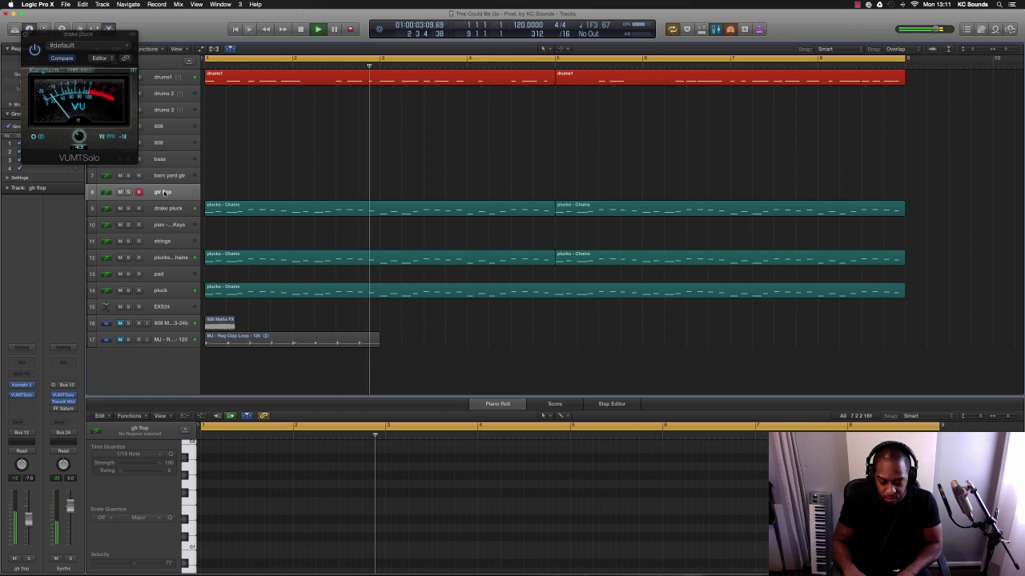
pyautogui.press('space')
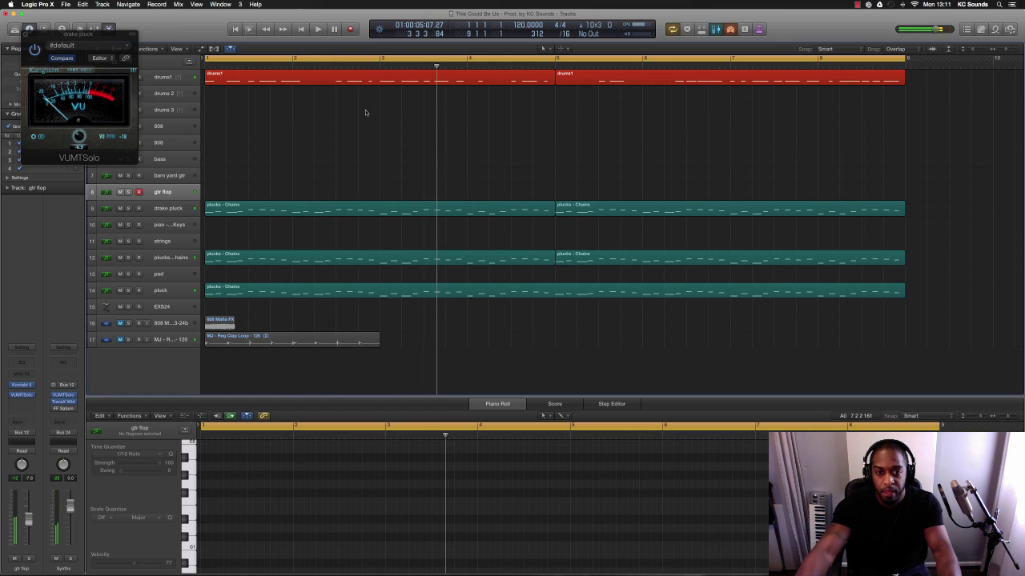
# Move the second drums1 region to bar 9 and copy the first drums1 region to bar 5.
pyautogui.press('super+Left')
pyautogui.press('super+Left')
pyautogui.moveTo(505, 80); pyautogui.dragTo(755, 80)
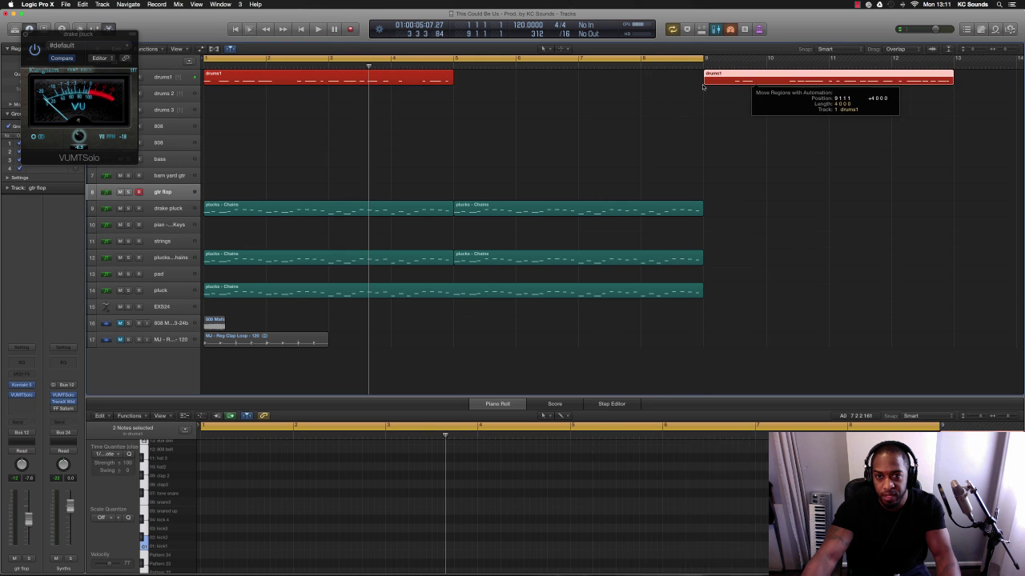
pyautogui.moveTo(383, 73); pyautogui.dragTo(631, 78)
pyautogui.press('super+Left')
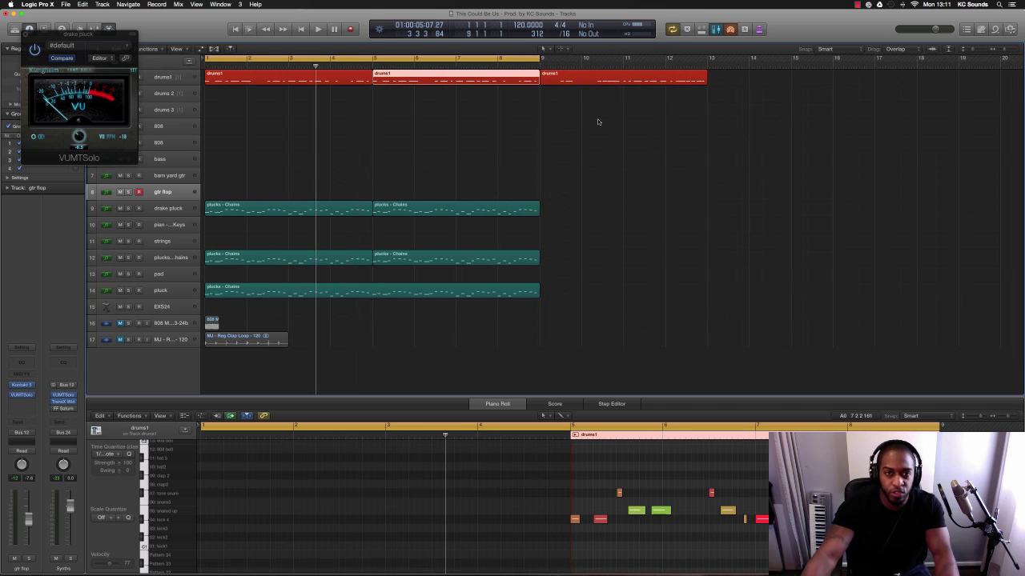
# Move the drums1 region at bar 9 out of the way to bar 24.
pyautogui.scroll(-1, 571, 132)
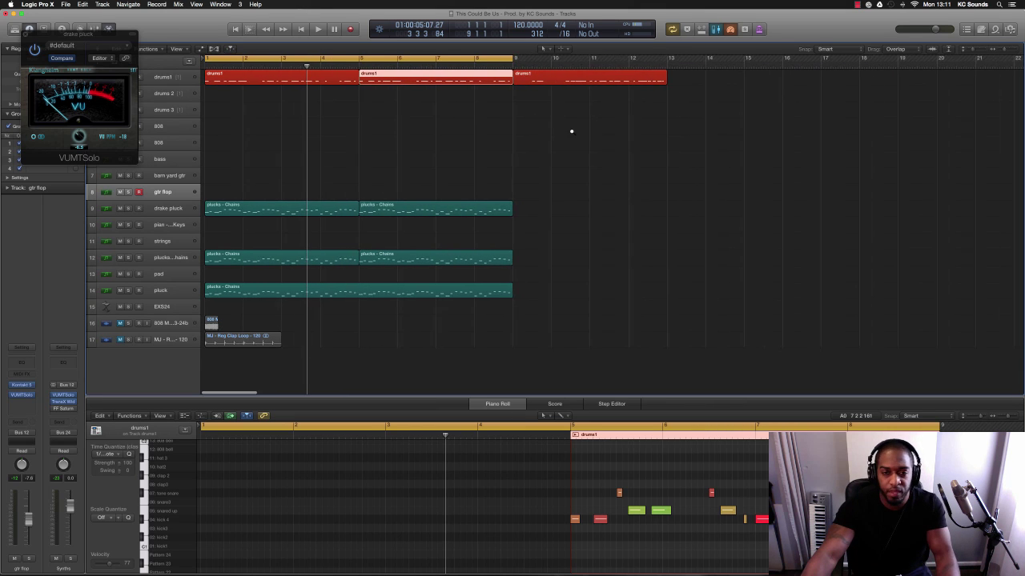
pyautogui.scroll(-4, 540, 129)
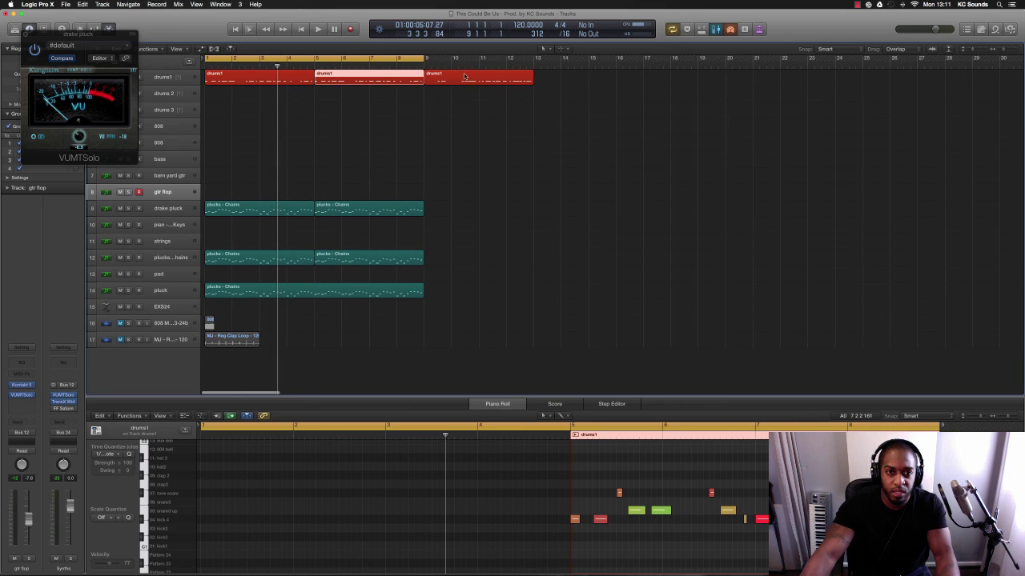
pyautogui.moveTo(464, 76); pyautogui.dragTo(872, 72)
pyautogui.scroll(5, 419, 157)
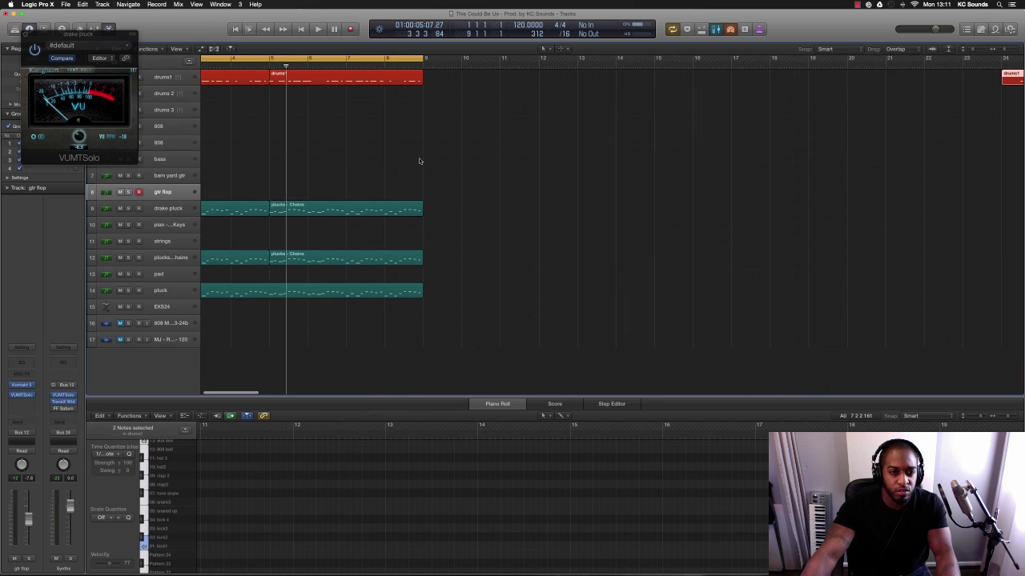
pyautogui.scroll(4, 418, 159)
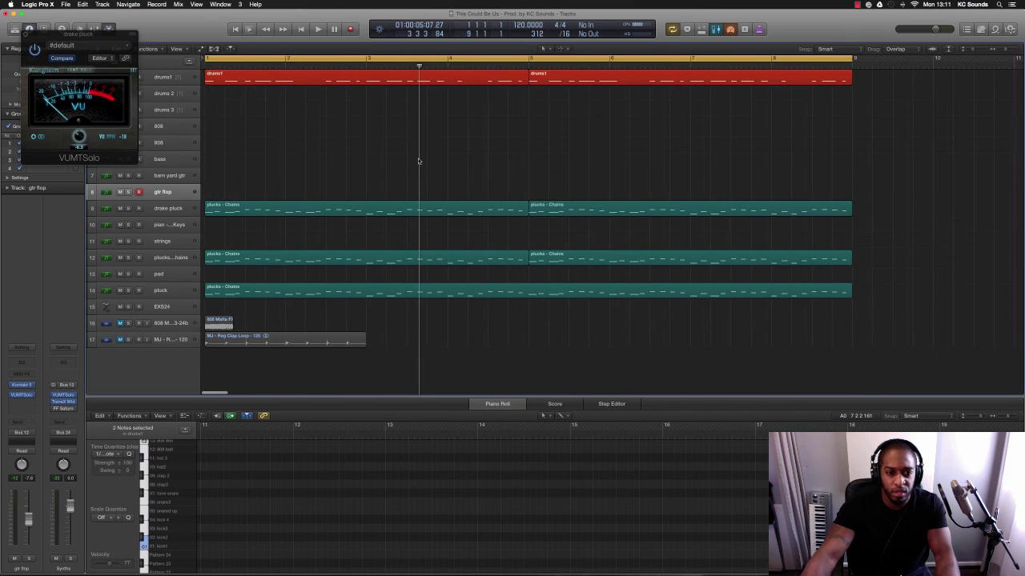
# Perform a guitar part over the beat, capture it as an eight-bar region on the gtr flop track, and close the VUMTSolo window.
pyautogui.press('space')
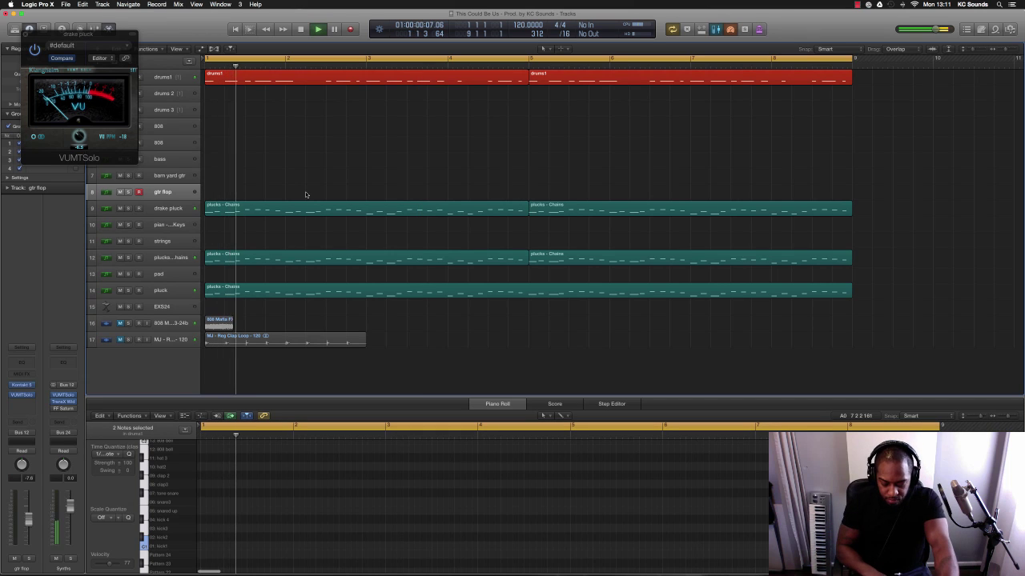
pyautogui.press('space')
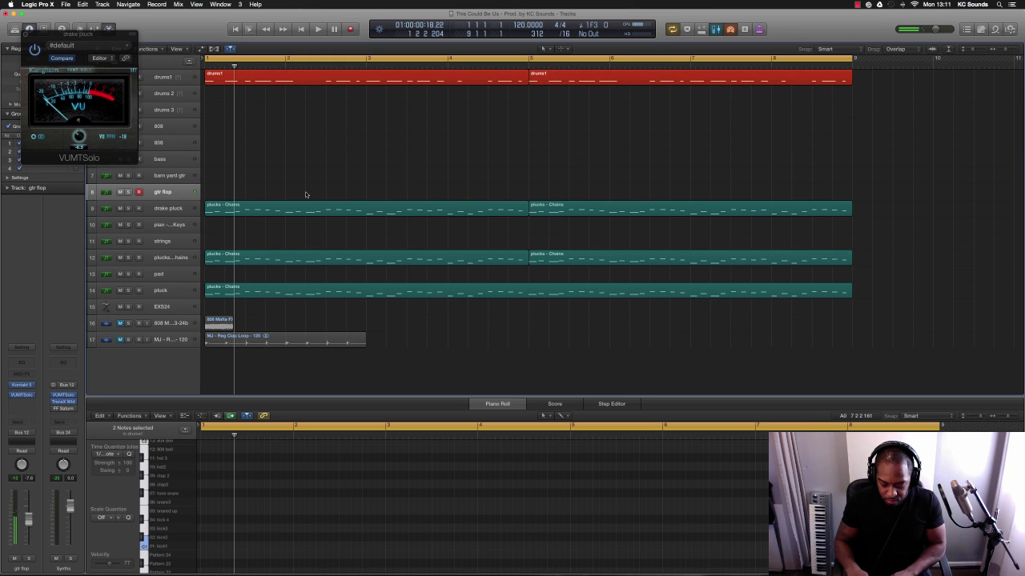
pyautogui.press('space')
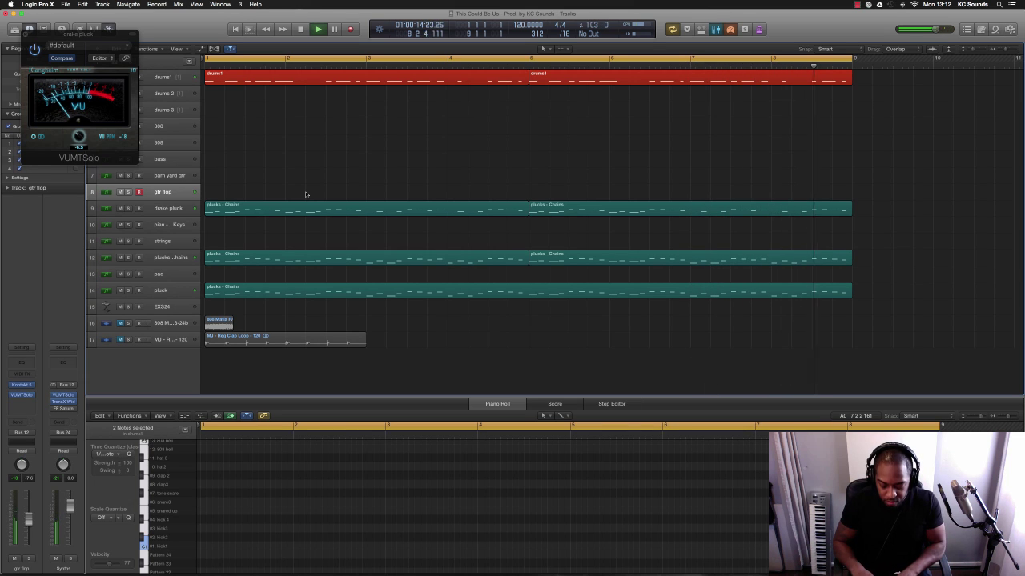
pyautogui.press('space')
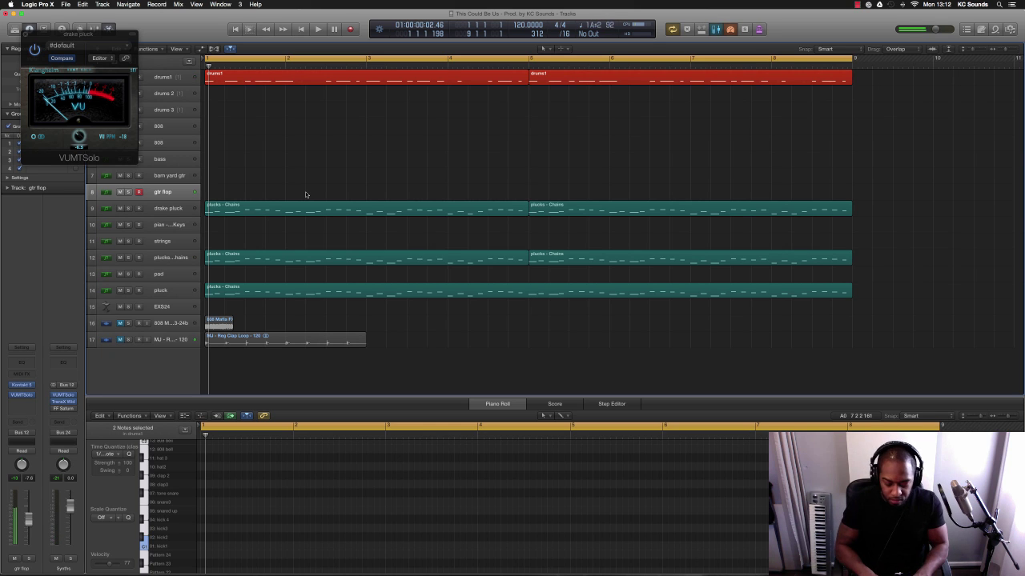
pyautogui.press('space')
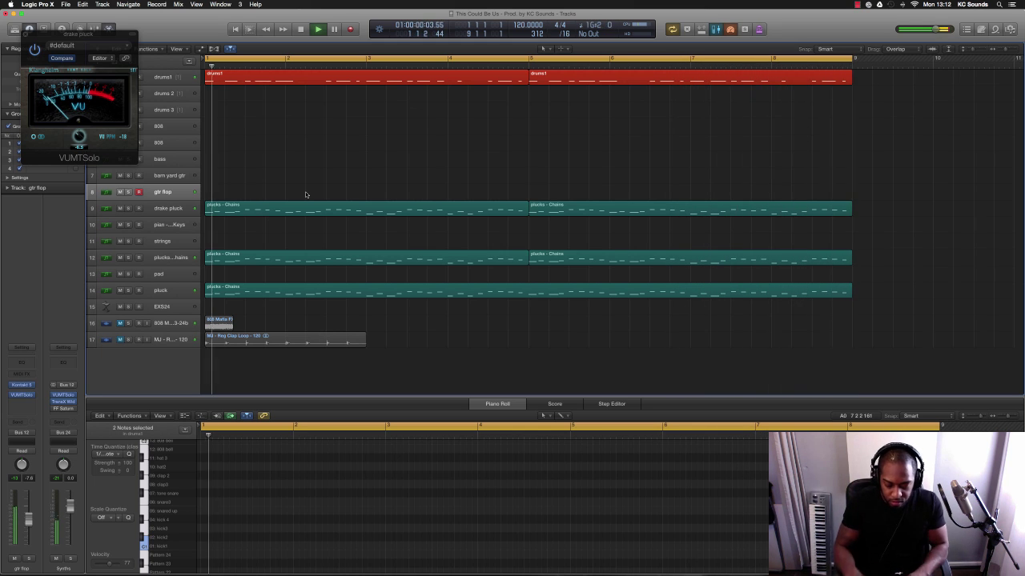
pyautogui.press('space')
pyautogui.hotkey('shift', 'r')
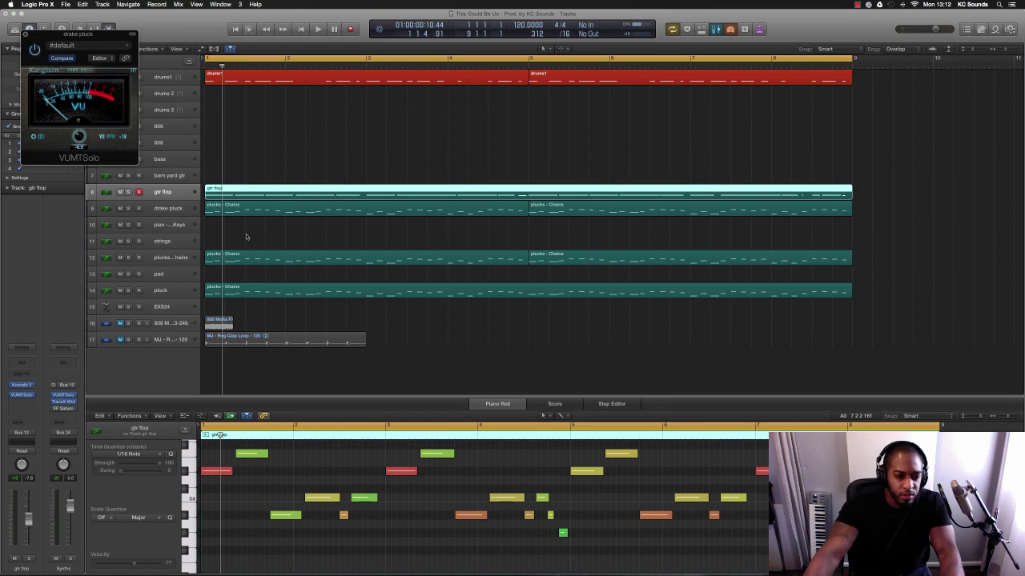
pyautogui.click(27, 35)
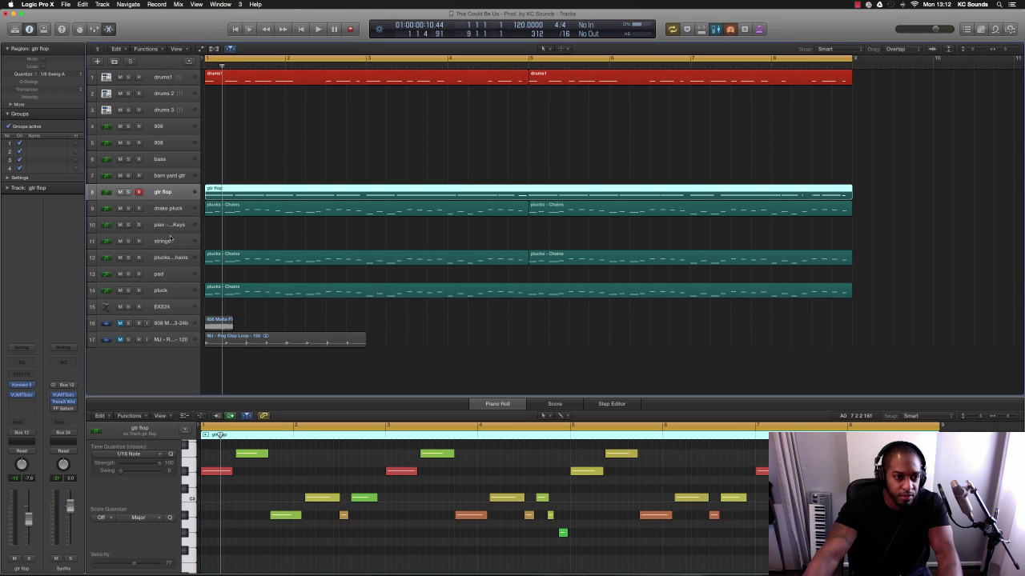
# Record an eight-bar chord part on the strings track and play the song back with it.
pyautogui.click(166, 241)
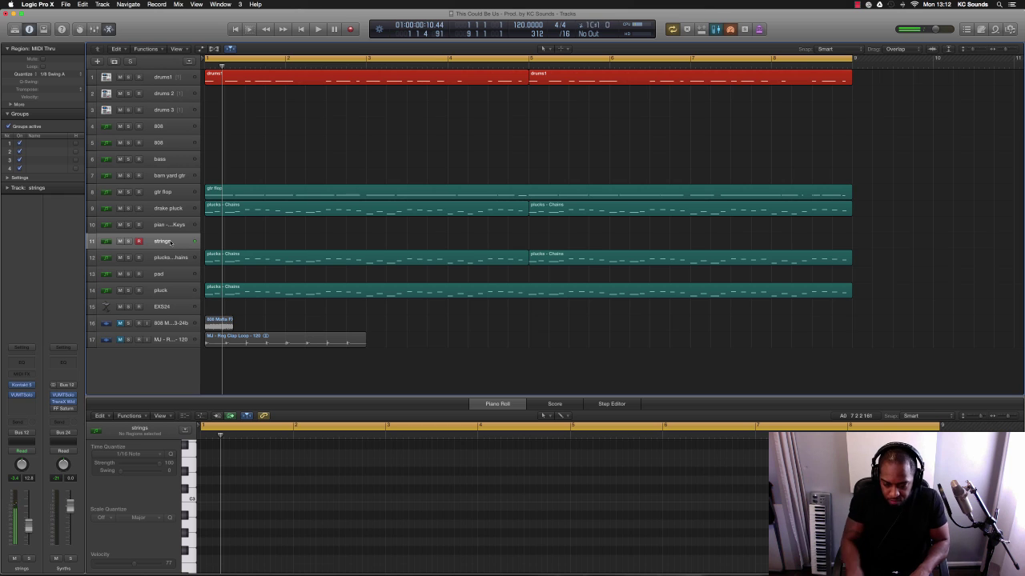
pyautogui.press('space')
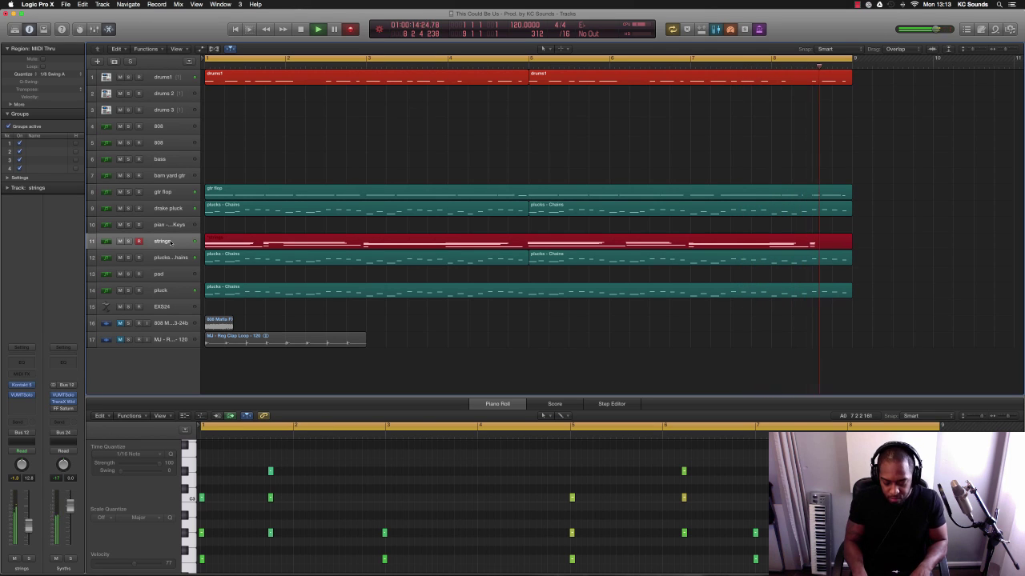
pyautogui.press('space')
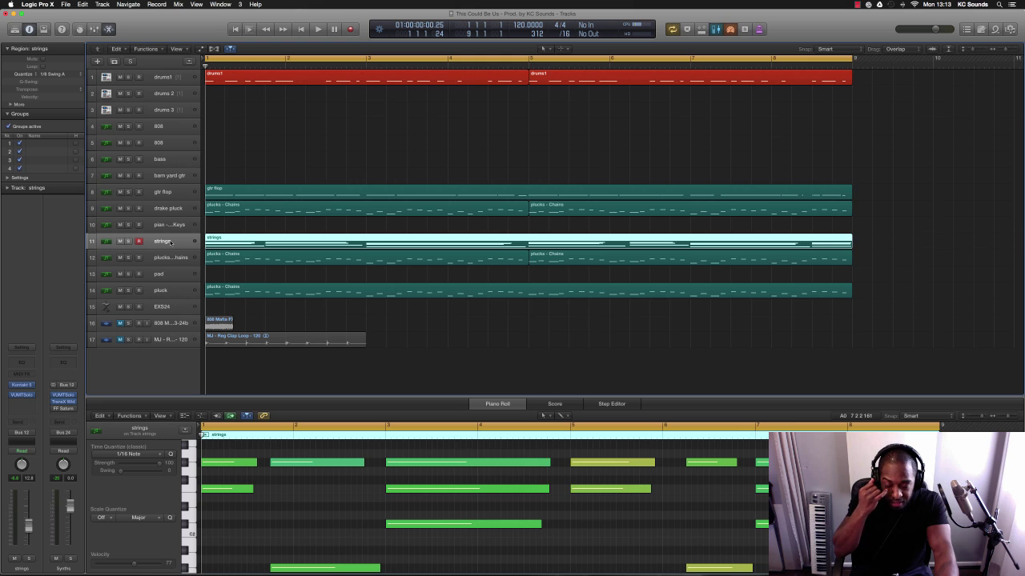
pyautogui.press('space')
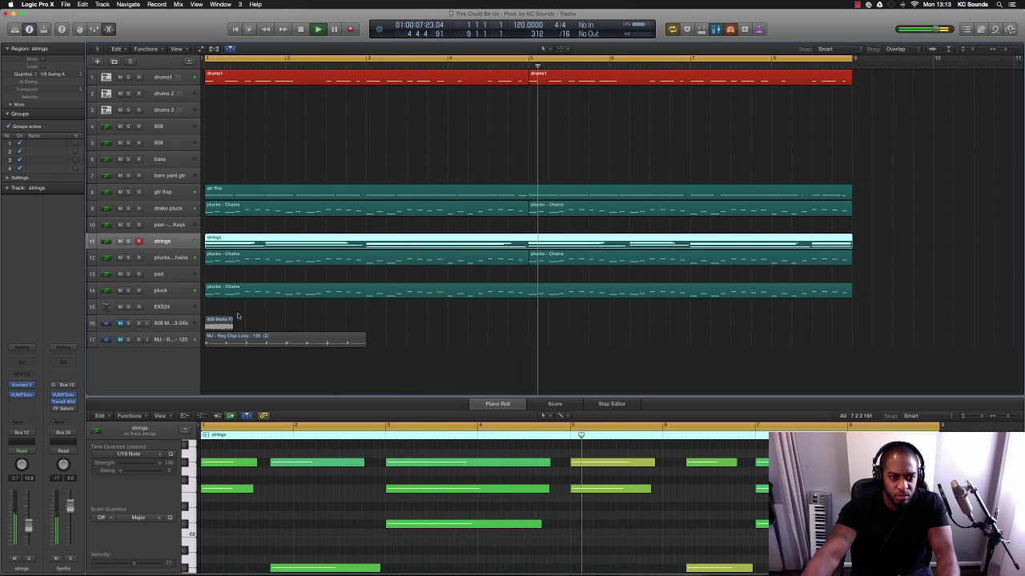
# Try out the pad track, and capture the performed guitar part as an eight-bar take folder on the barn yard gtr track.
pyautogui.click(169, 275)
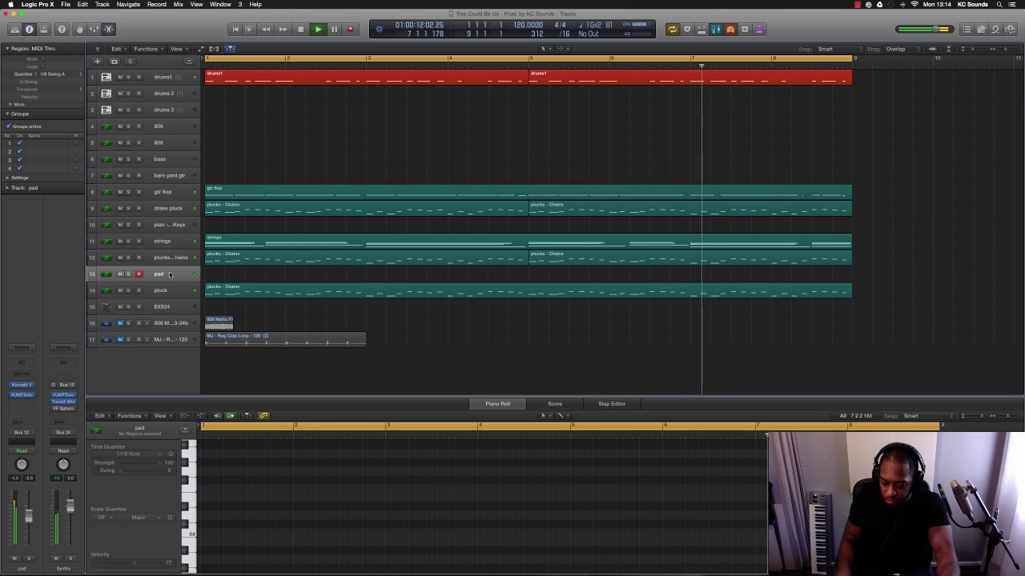
pyautogui.click(169, 176)
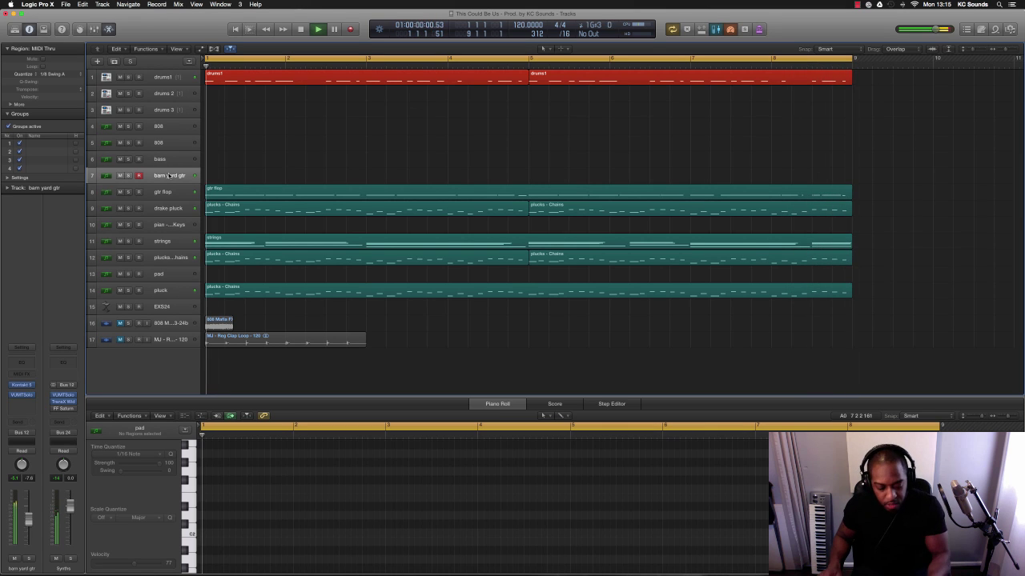
pyautogui.press('space')
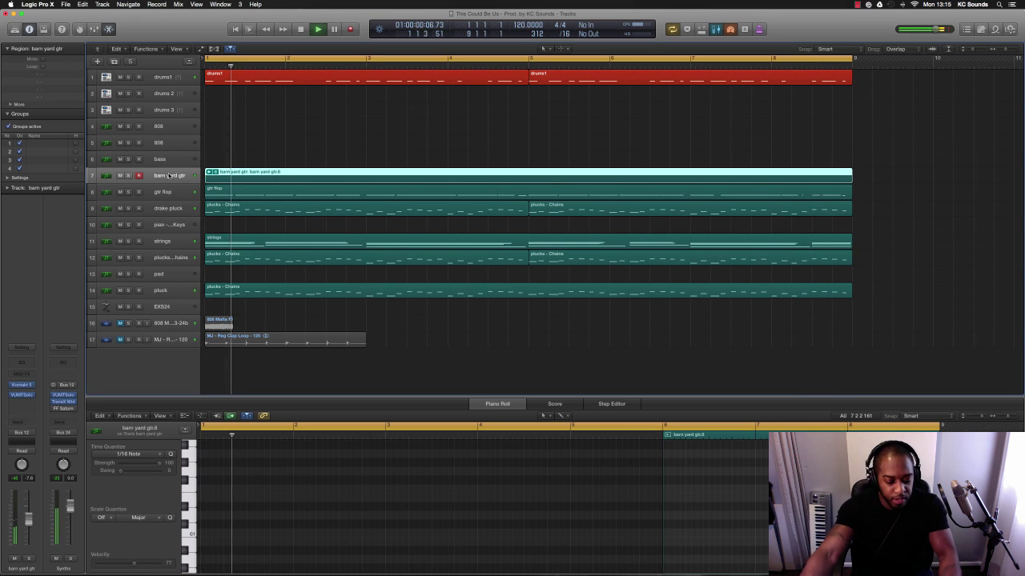
pyautogui.press('space')
pyautogui.press('space')
pyautogui.click(169, 175)
pyautogui.press('space')
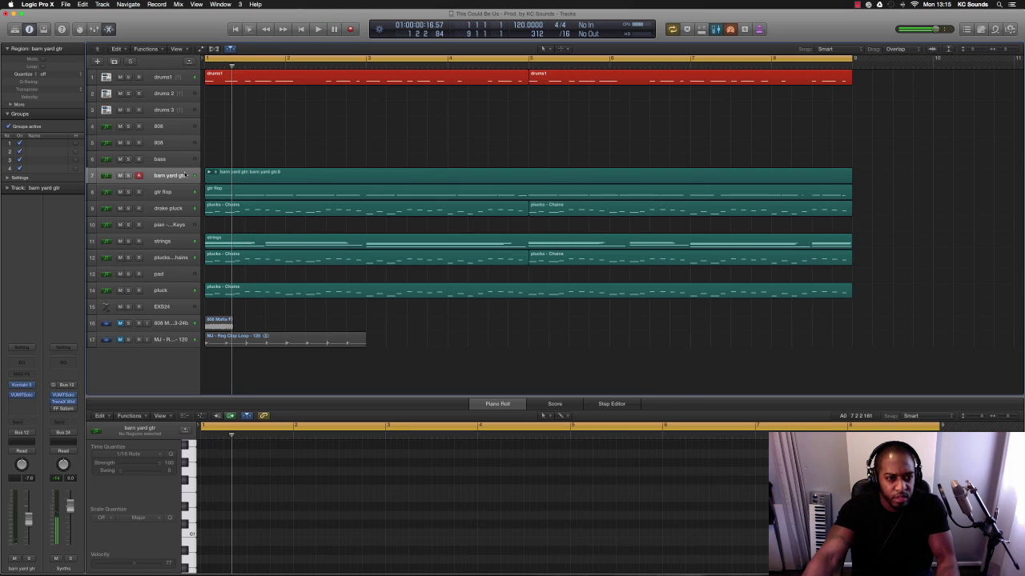
pyautogui.scroll(5, 222, 184)
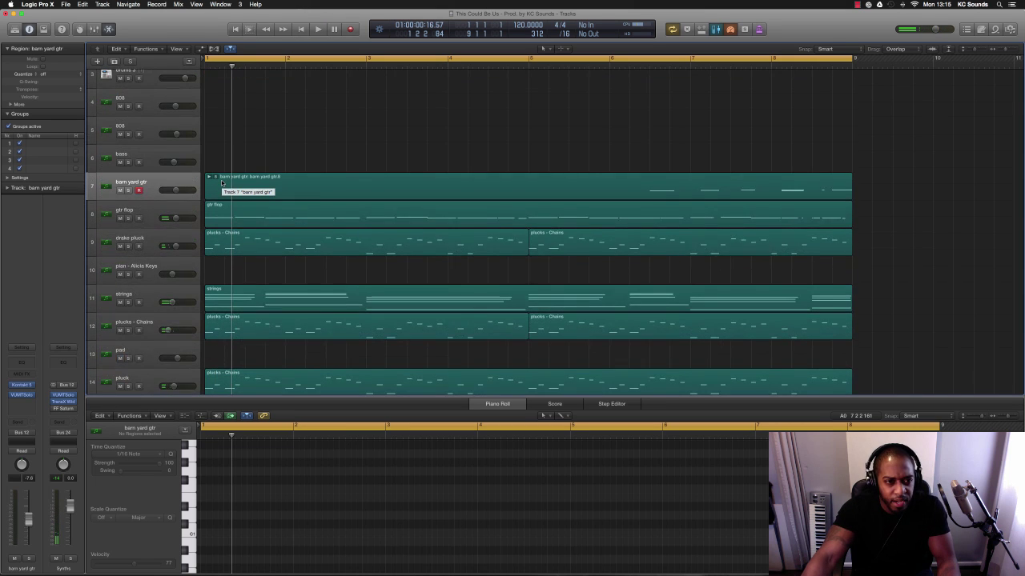
# Mute the barn yard gtr and piano tracks, and move the piano track directly below the pluck track.
pyautogui.scroll(-2, 220, 196)
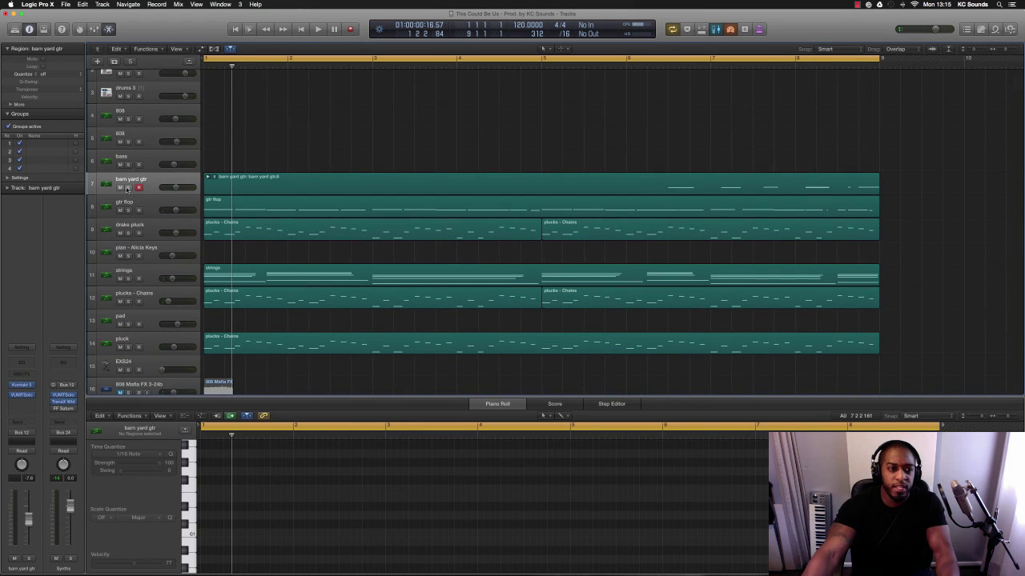
pyautogui.scroll(-2, 295, 306)
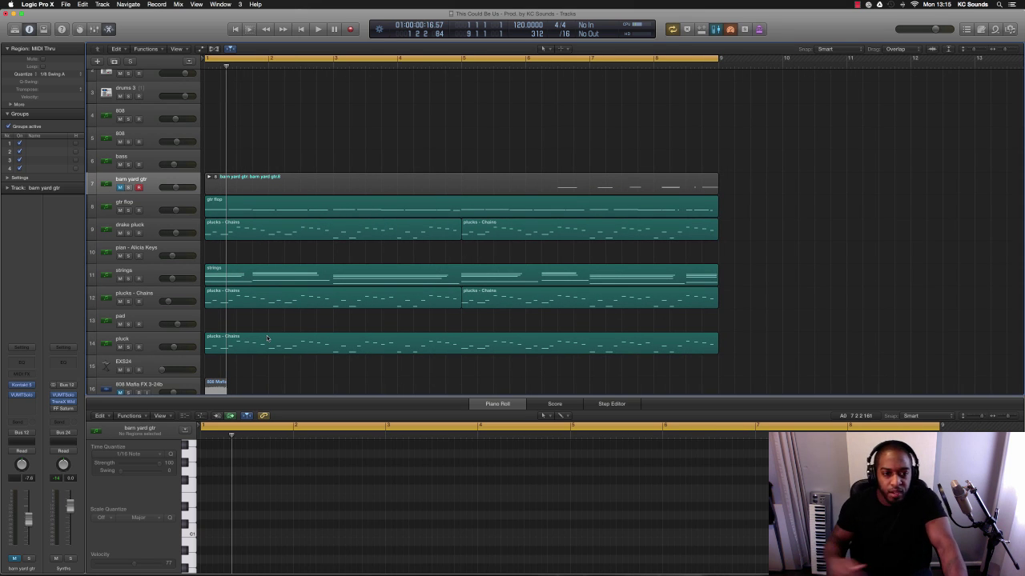
pyautogui.scroll(1, 296, 247)
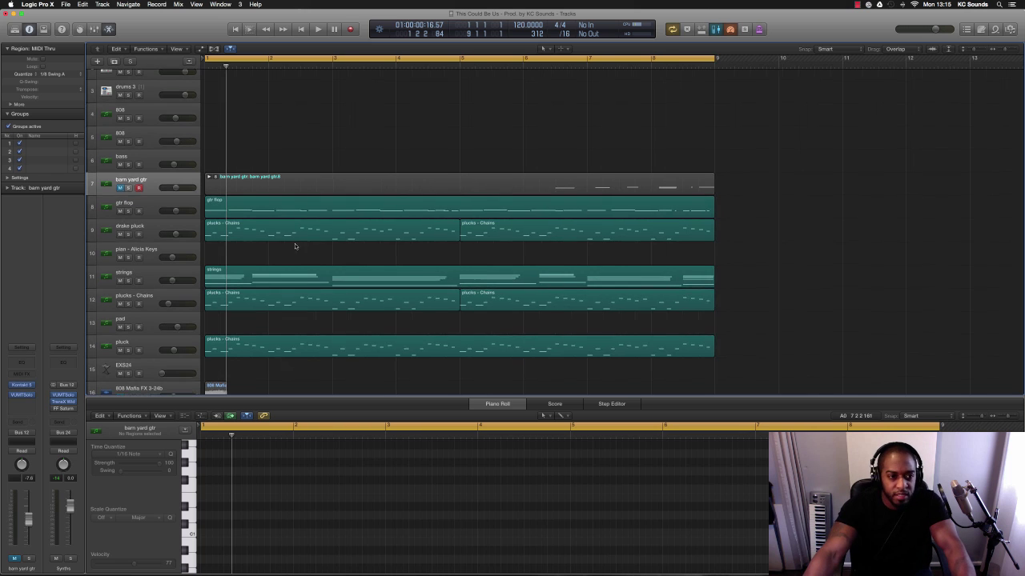
pyautogui.scroll(-1, 265, 258)
pyautogui.click(162, 240)
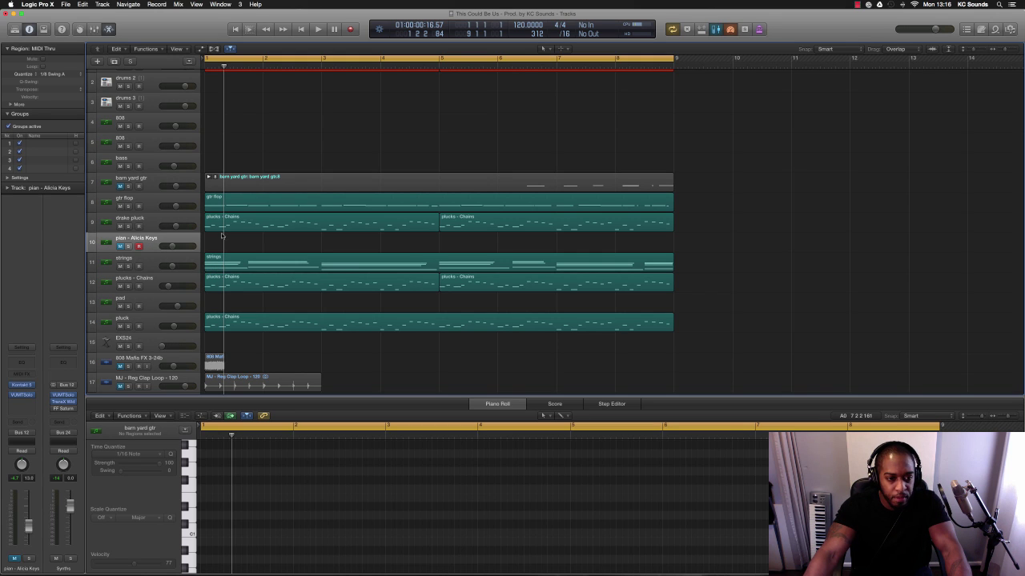
pyautogui.moveTo(165, 247); pyautogui.dragTo(166, 325)
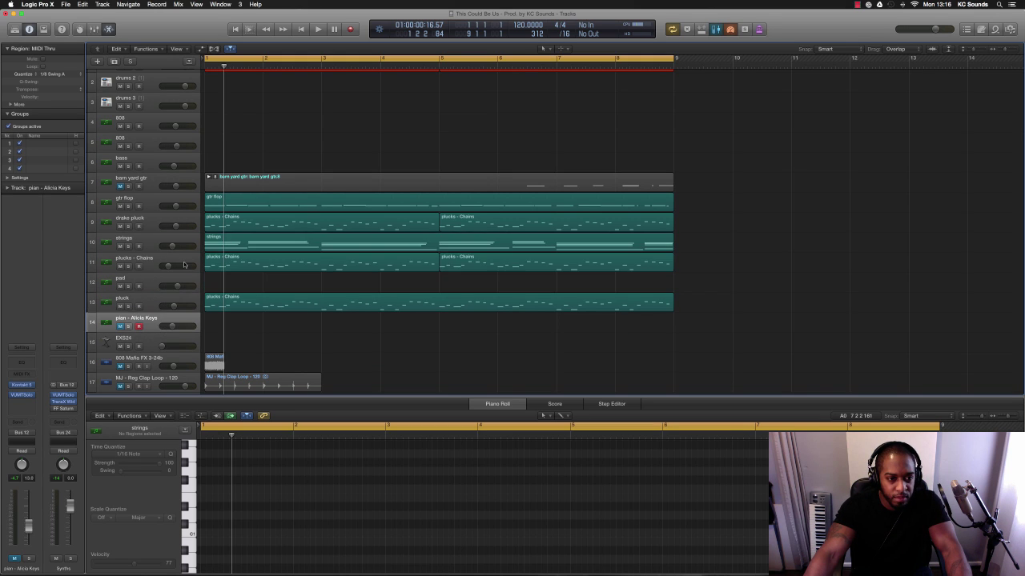
# Perform a pad part over the beat and capture it as an eight-bar region on the pad track.
pyautogui.click(156, 280)
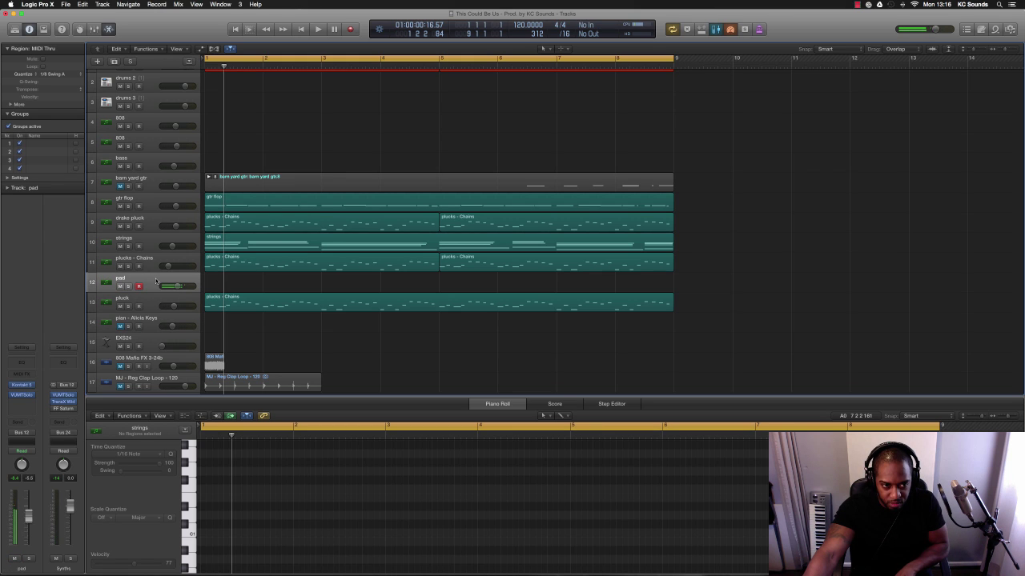
pyautogui.press('space')
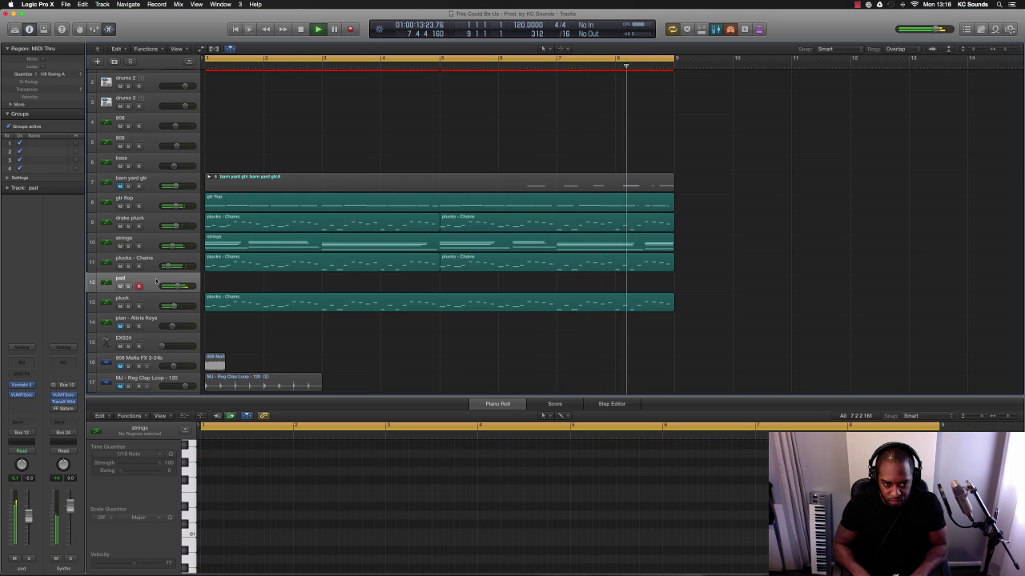
pyautogui.press('space')
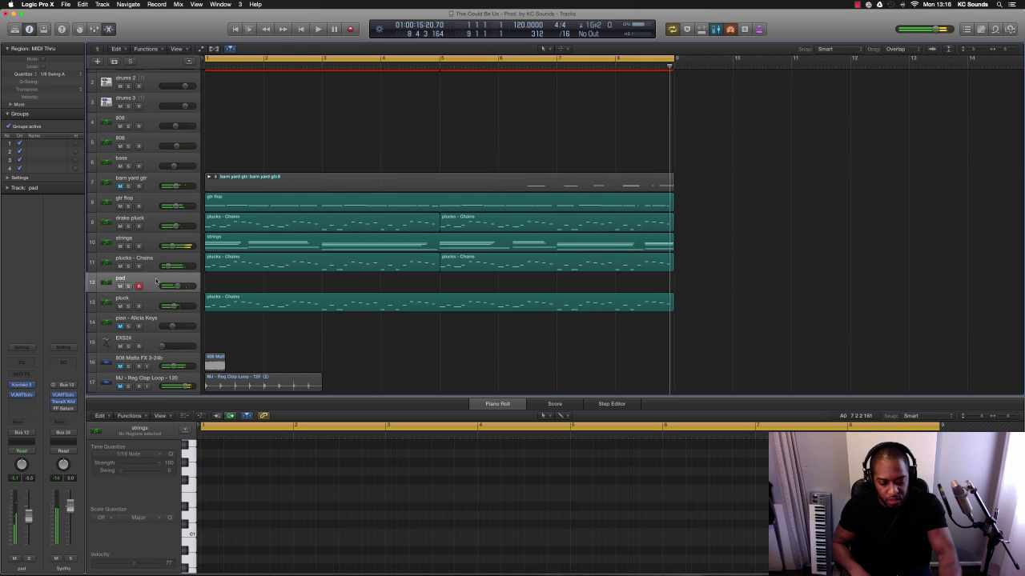
pyautogui.hotkey('shift', 'r')
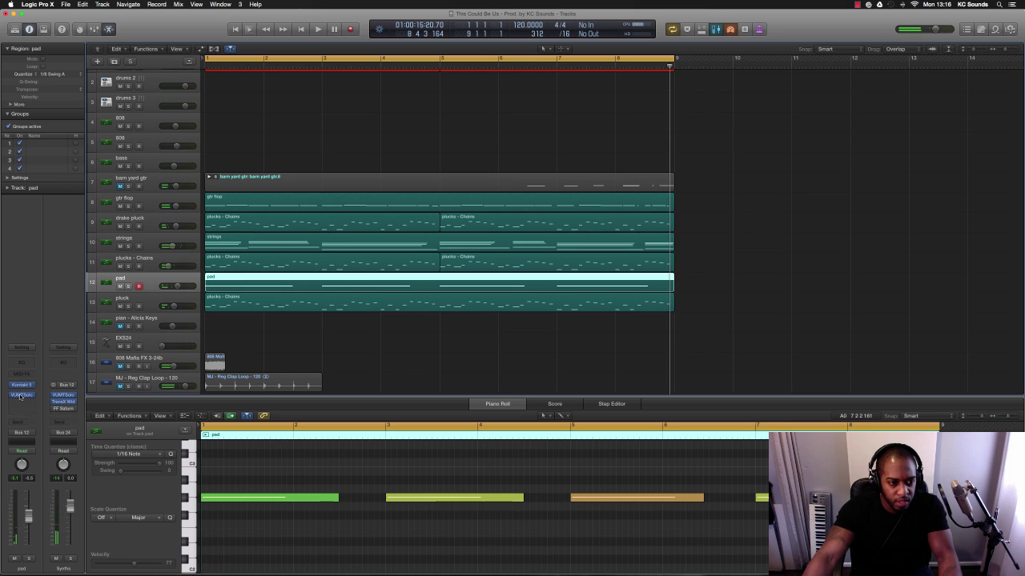
# Lower the pad track's volume to -11.4 dB with its VUMTSolo meter open, and close the meter window.
pyautogui.click(22, 395)
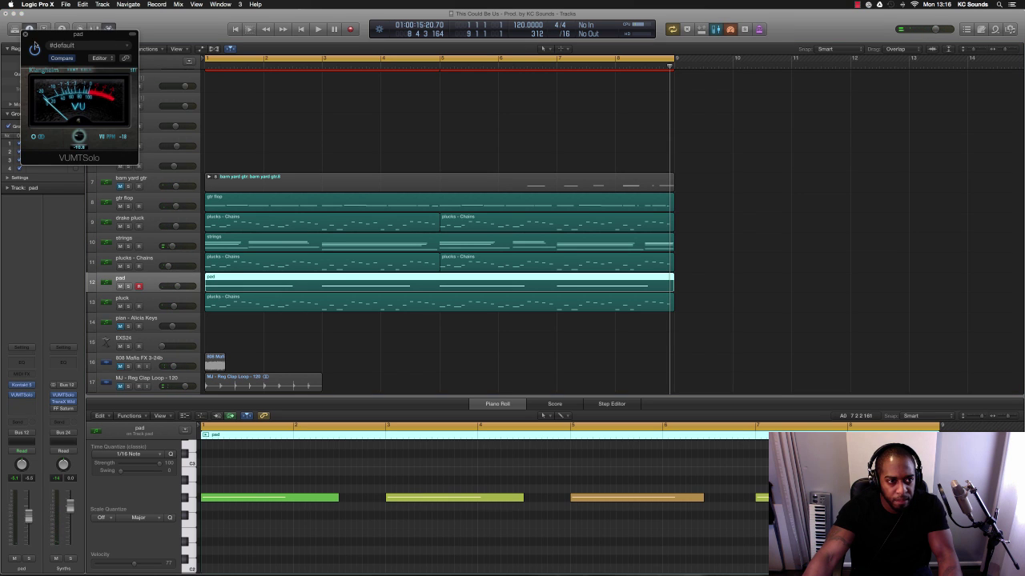
pyautogui.moveTo(28, 516); pyautogui.dragTo(28, 523)
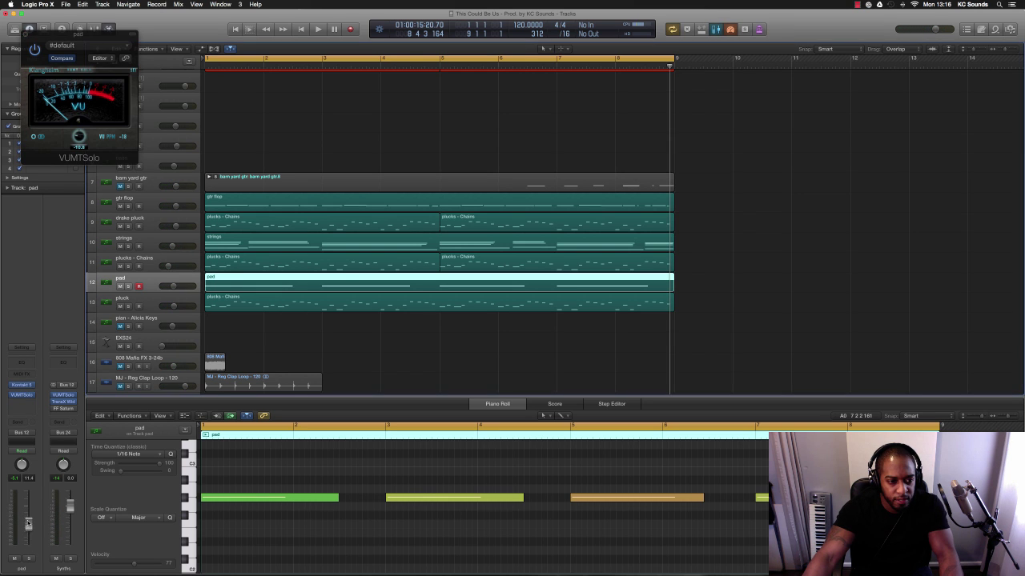
pyautogui.click(25, 35)
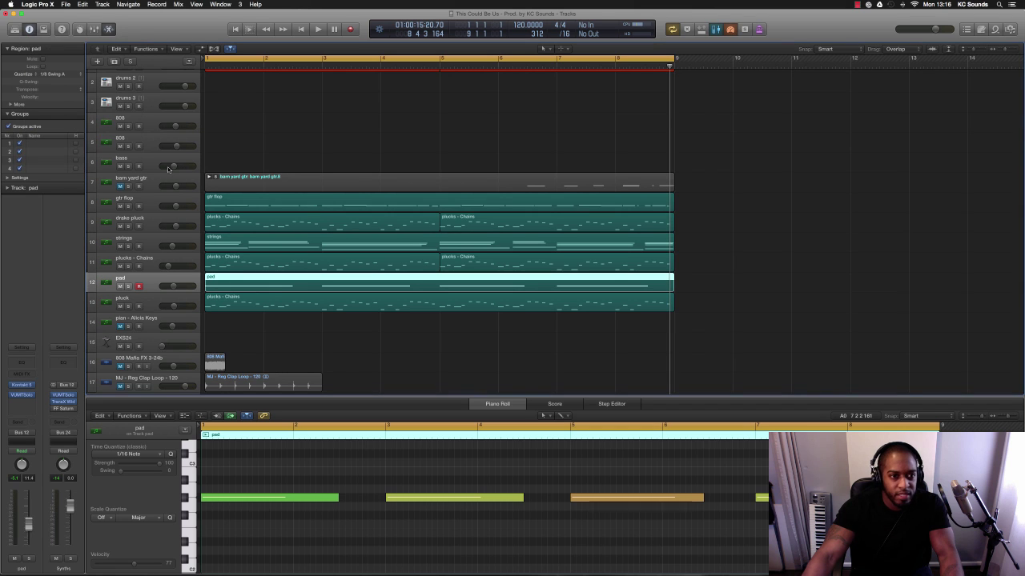
# Try out a part on the bass track while the song plays.
pyautogui.click(144, 158)
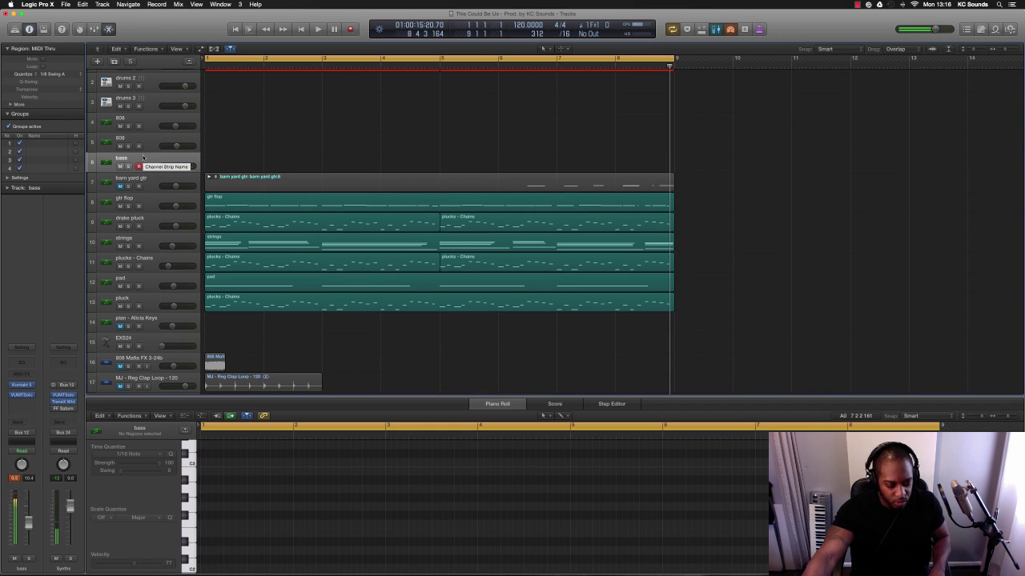
pyautogui.press('space')
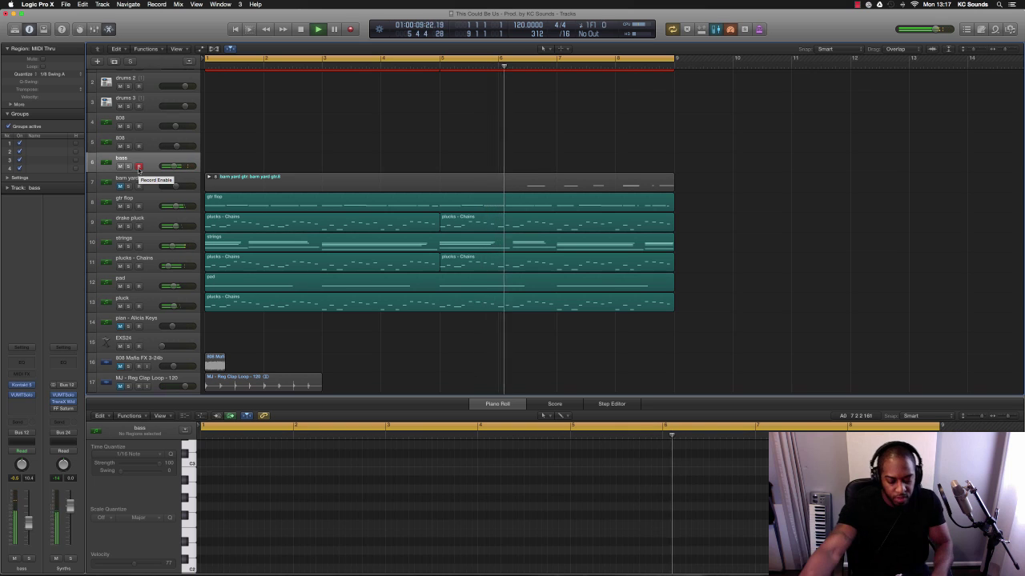
pyautogui.press('space')
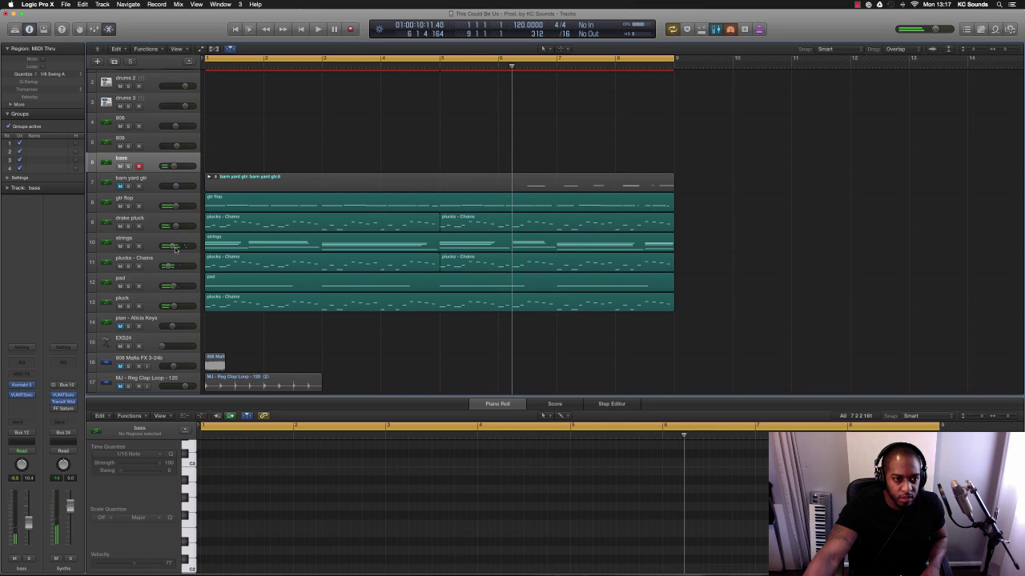
# Check the VUMTSolo meter on the strings track and close its window.
pyautogui.click(170, 242)
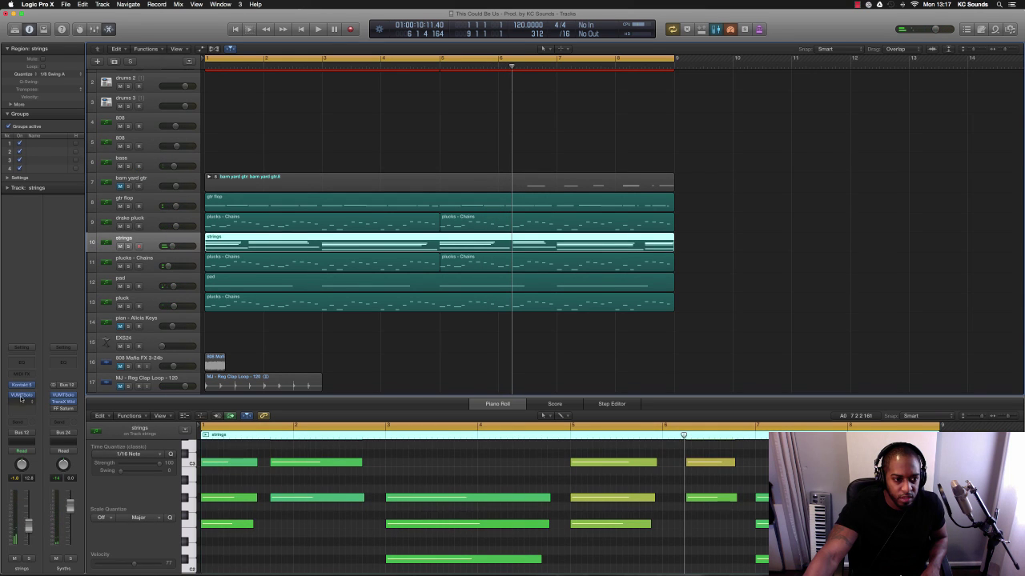
pyautogui.click(22, 396)
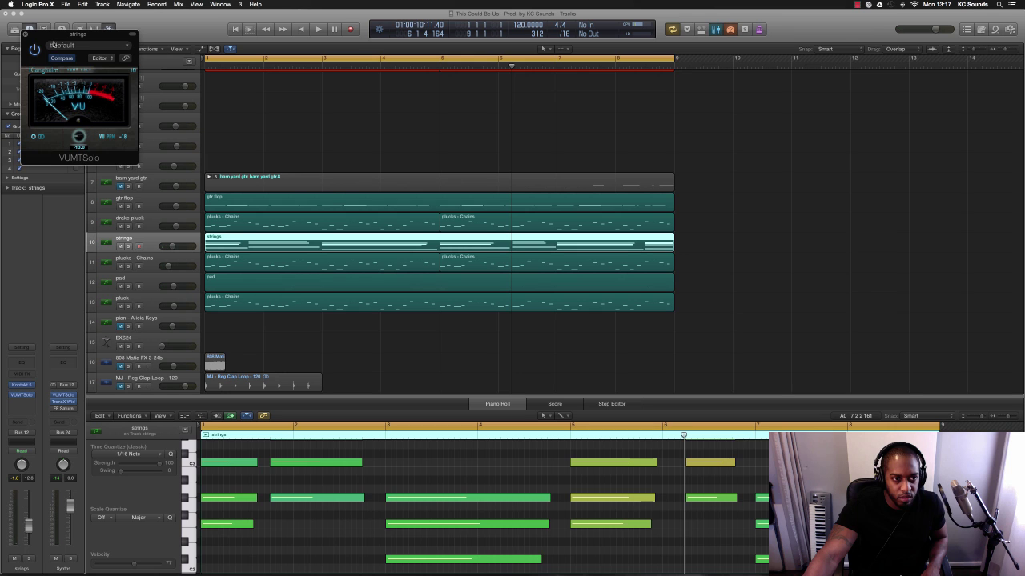
pyautogui.click(25, 35)
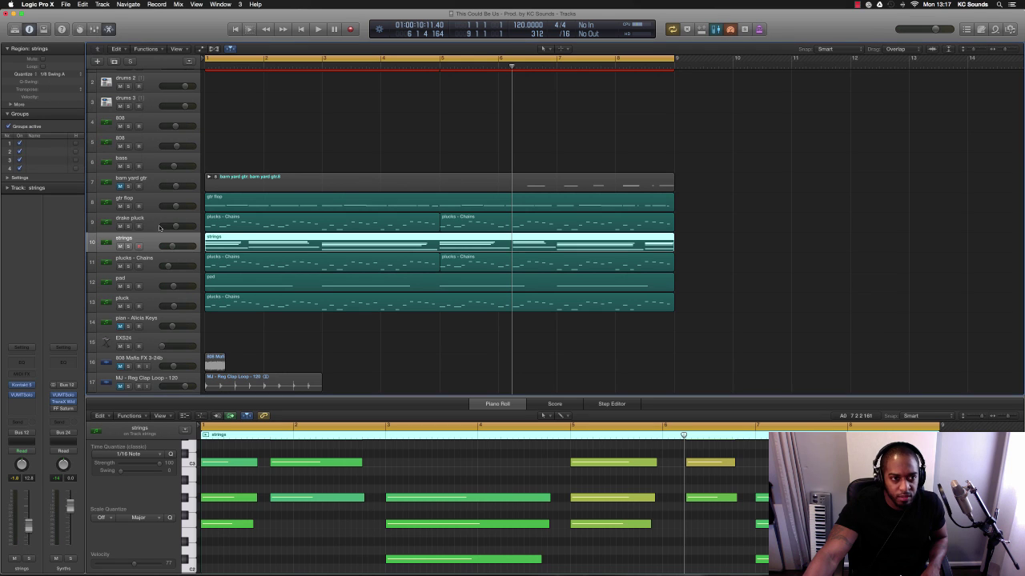
# Try out the 808 sound on track 5 while the song plays from the beginning.
pyautogui.click(148, 161)
pyautogui.click(149, 141)
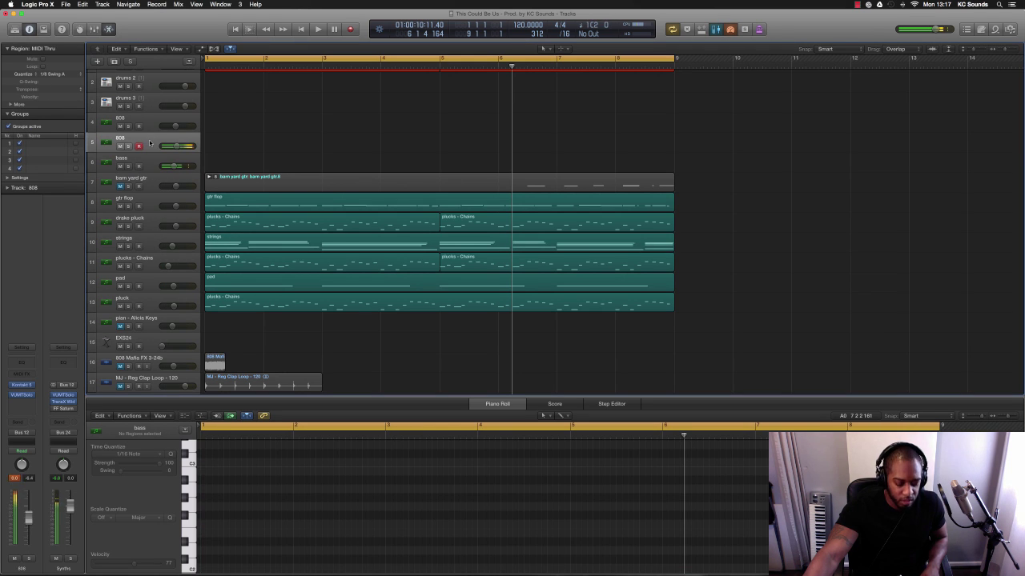
pyautogui.press('Return')
pyautogui.press('space')
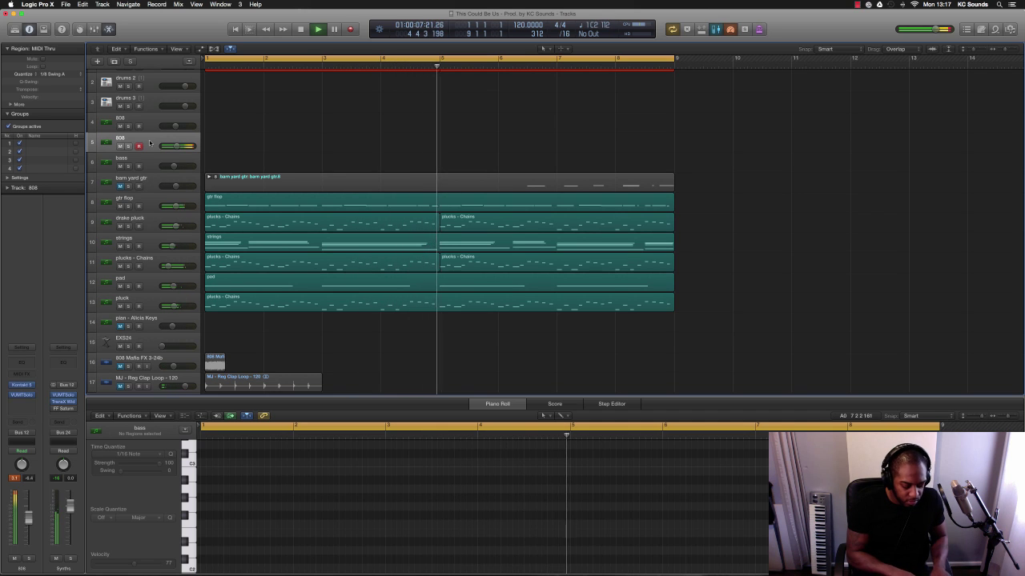
pyautogui.press('space')
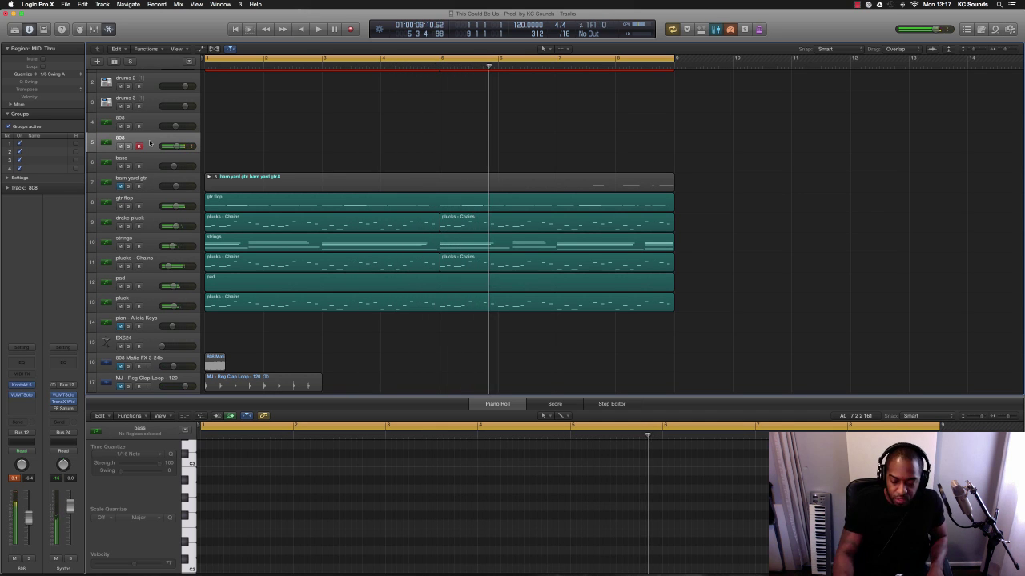
# Try out the 808 sound on track 4 while the song plays from the beginning.
pyautogui.click(149, 118)
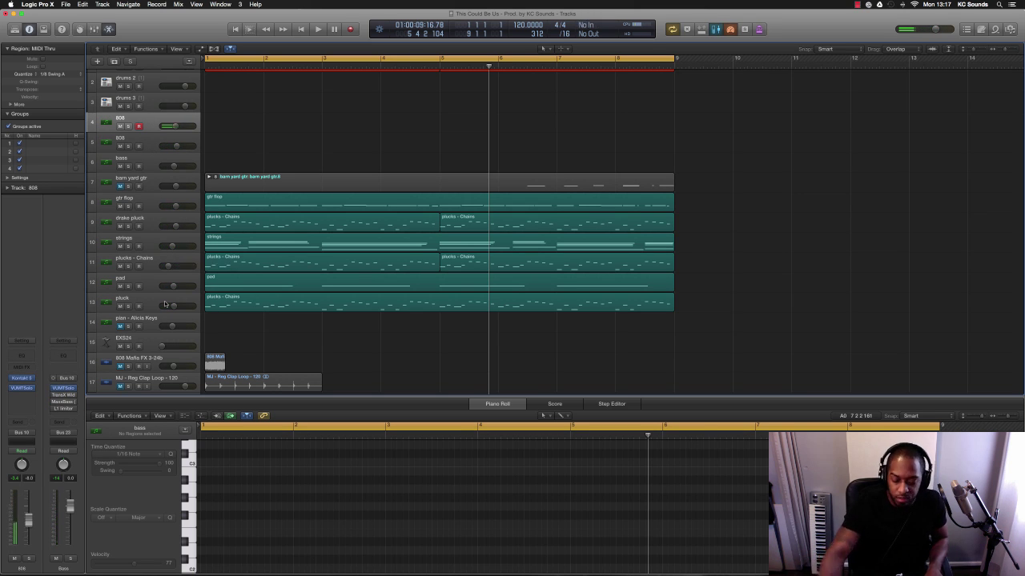
pyautogui.press('Return')
pyautogui.press('space')
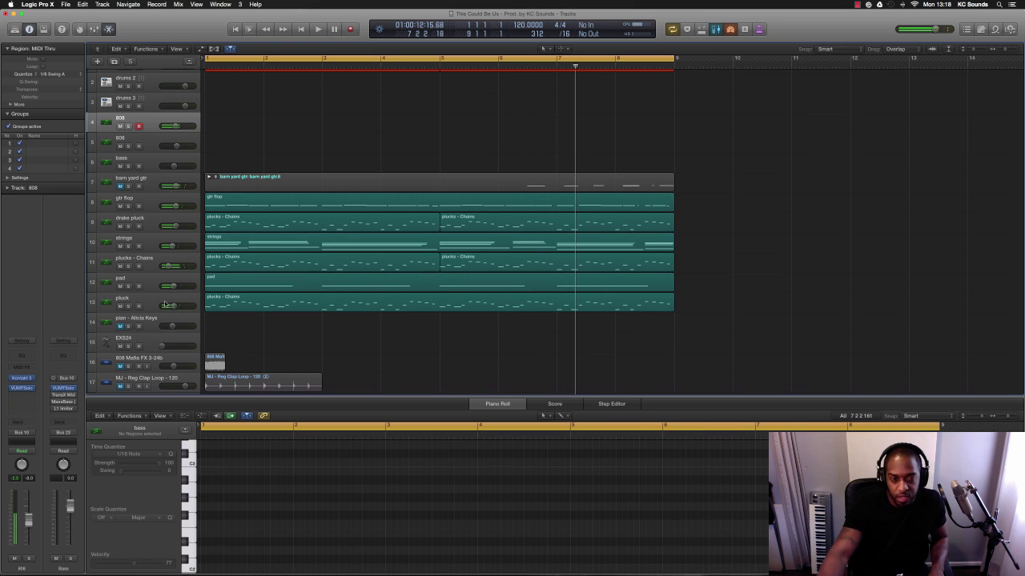
pyautogui.press('r')
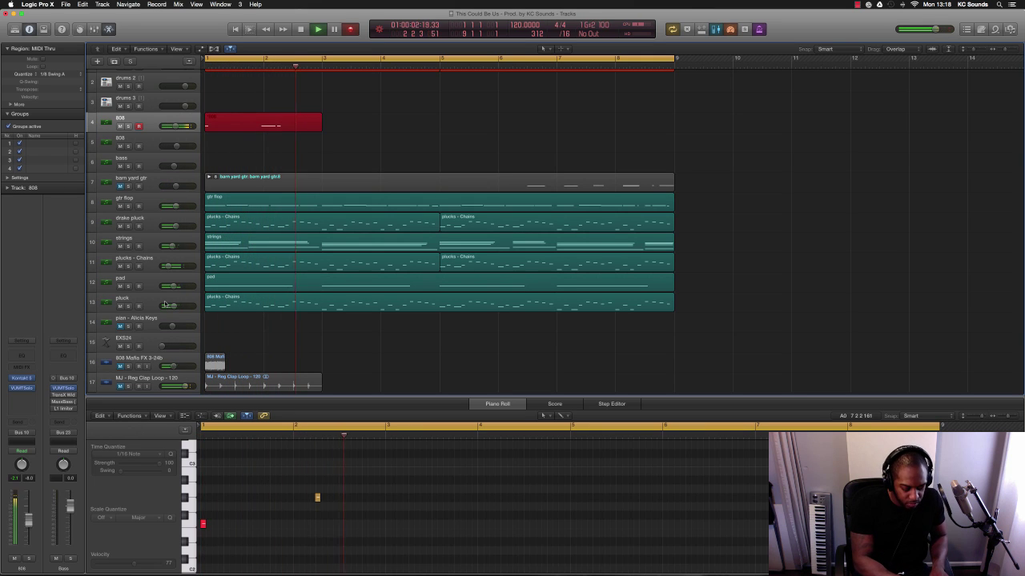
pyautogui.press('space')
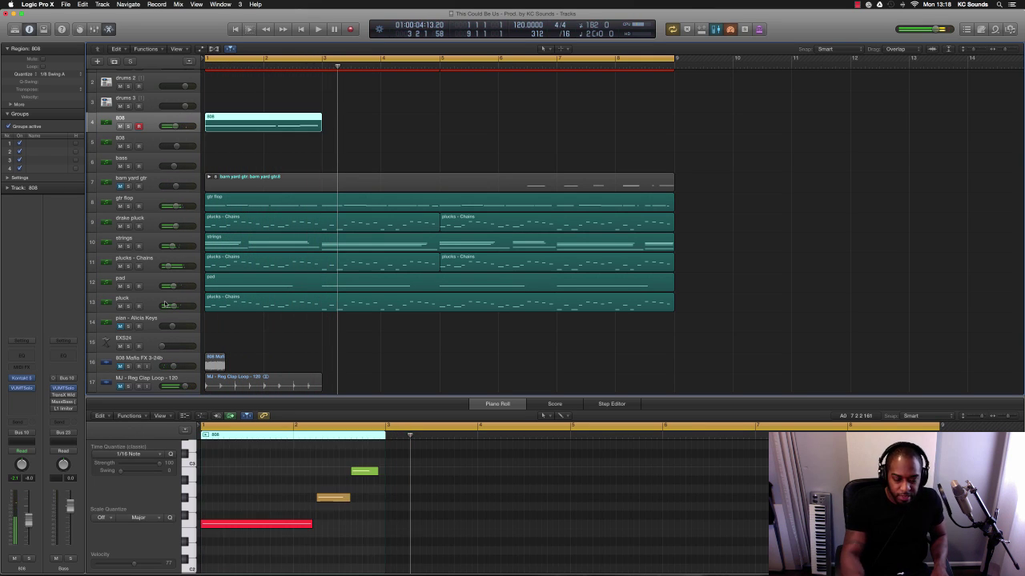
pyautogui.press('Delete')
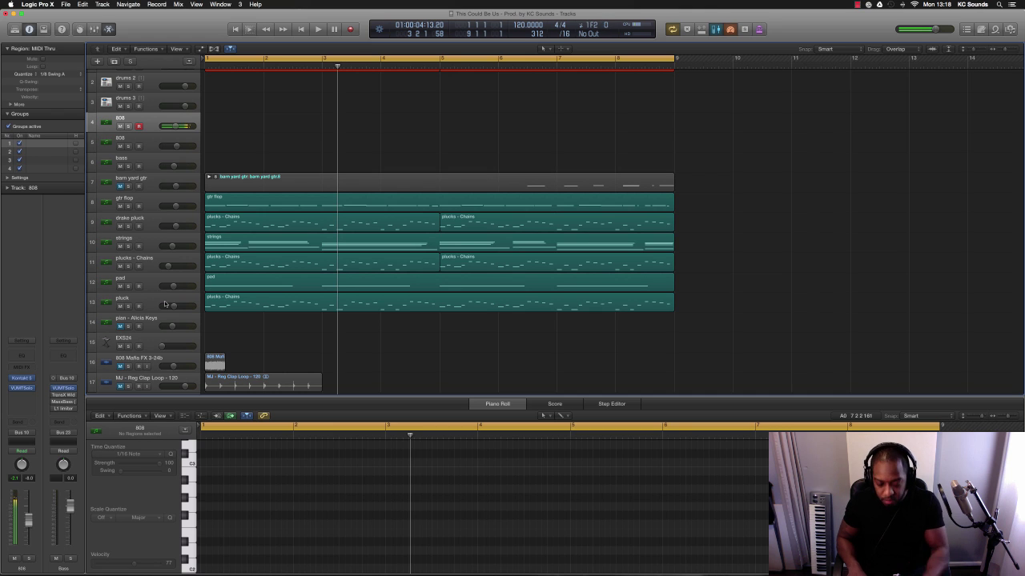
# Perform an 808 bass line over the song and capture it as an eight-bar region on track 4.
pyautogui.press('Return')
pyautogui.press('space')
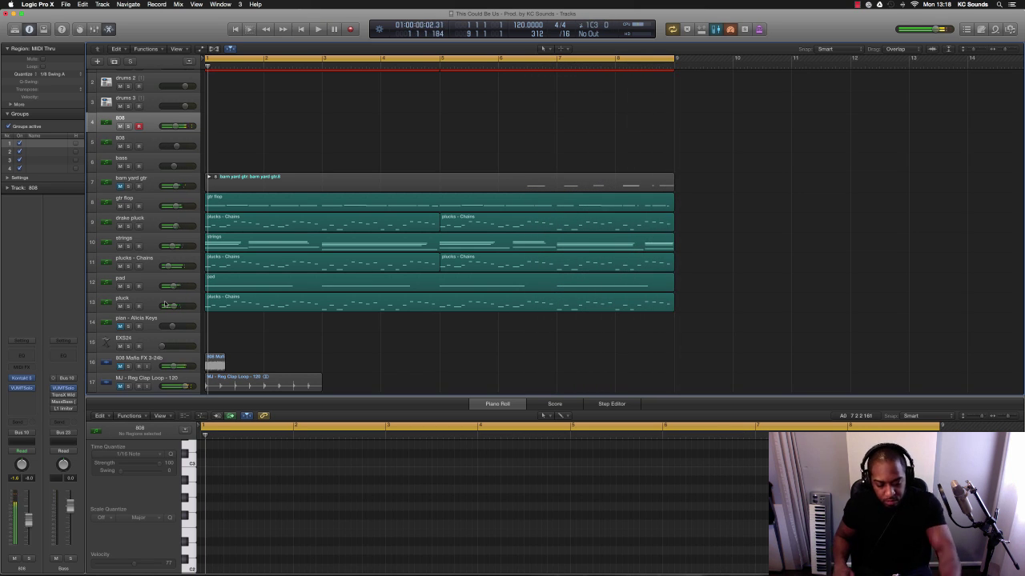
pyautogui.hotkey('shift', 'r')
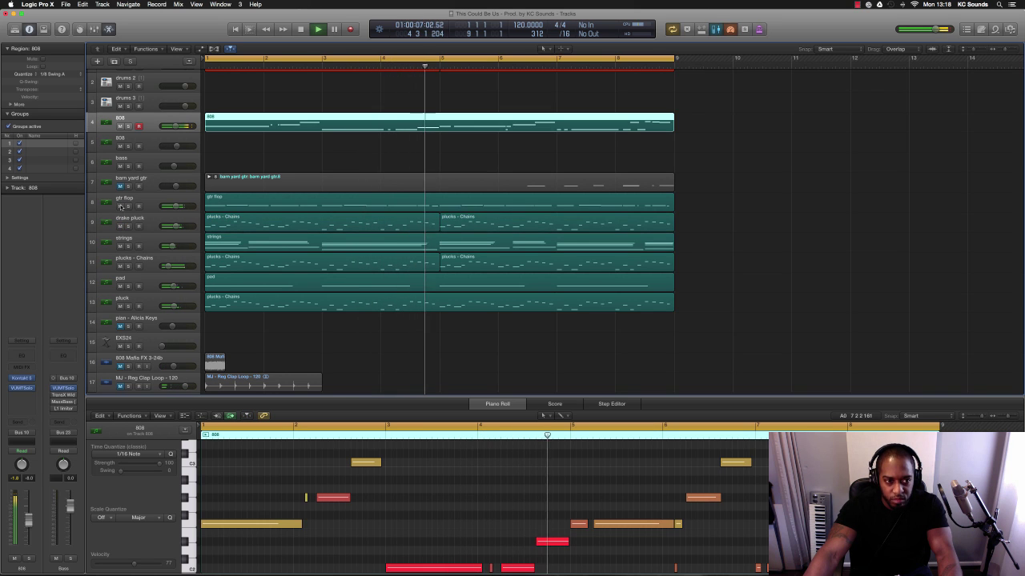
# Listen to the beat with the gtr flop track temporarily muted, and raise the track 4 808's volume to -1.3 dB.
pyautogui.click(120, 205)
pyautogui.press('super+Up')
pyautogui.press('super+Up')
pyautogui.press('super+Up')
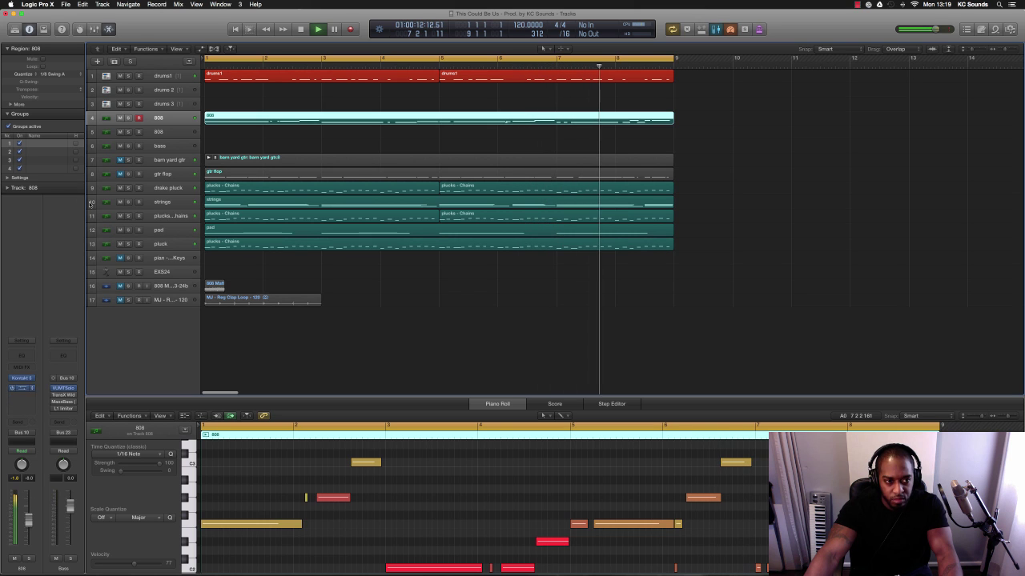
pyautogui.moveTo(79, 149); pyautogui.dragTo(81, 157)
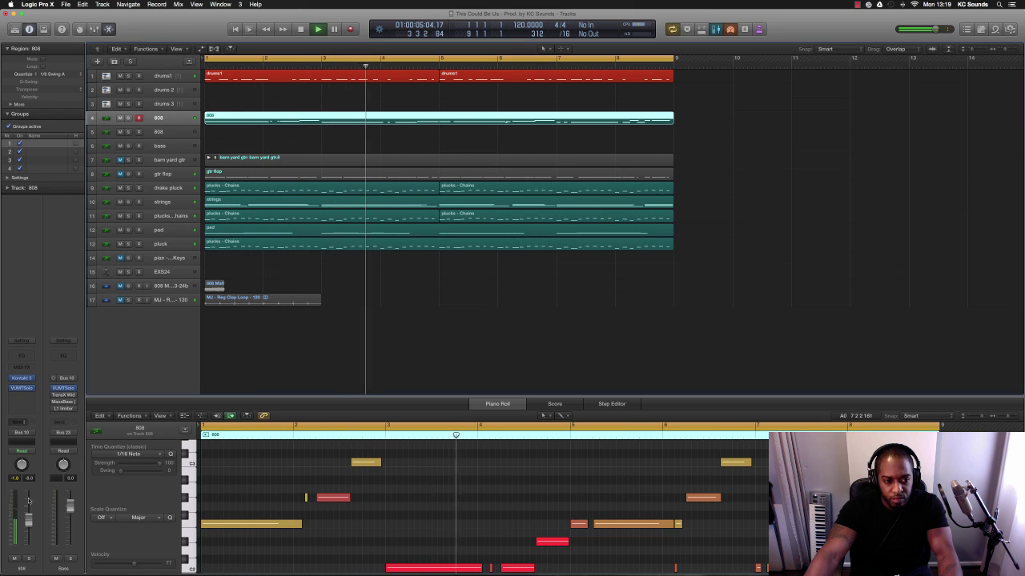
pyautogui.moveTo(29, 521); pyautogui.dragTo(29, 514)
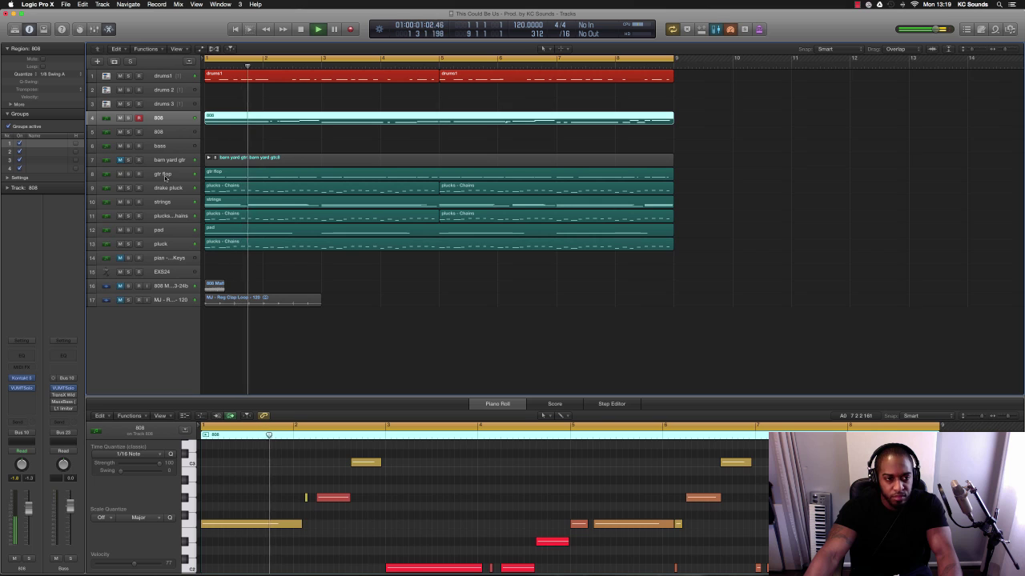
# Stop playback and join the two drums1 regions on track 1 into one eight-bar region.
pyautogui.click(162, 174)
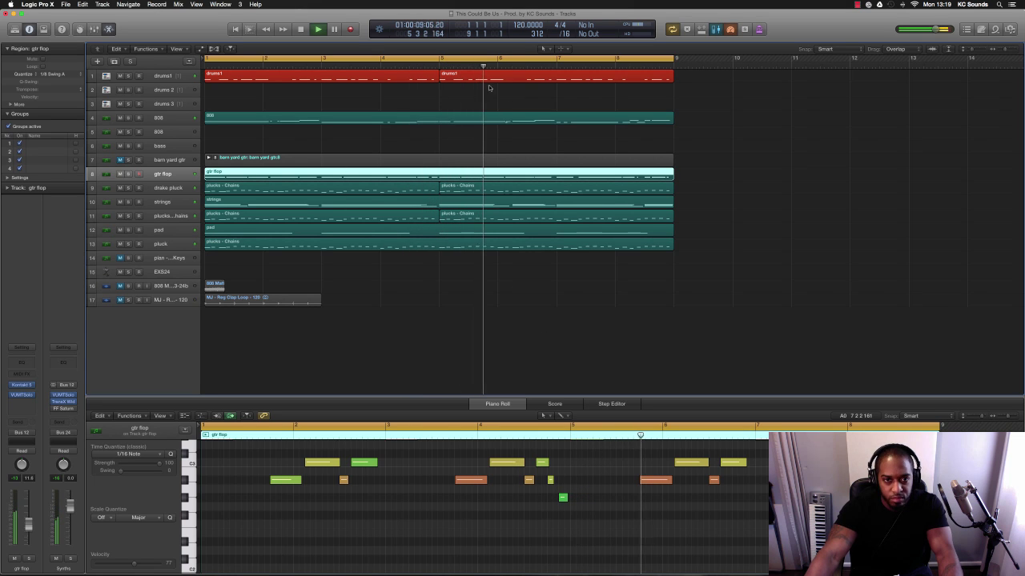
pyautogui.click(458, 89)
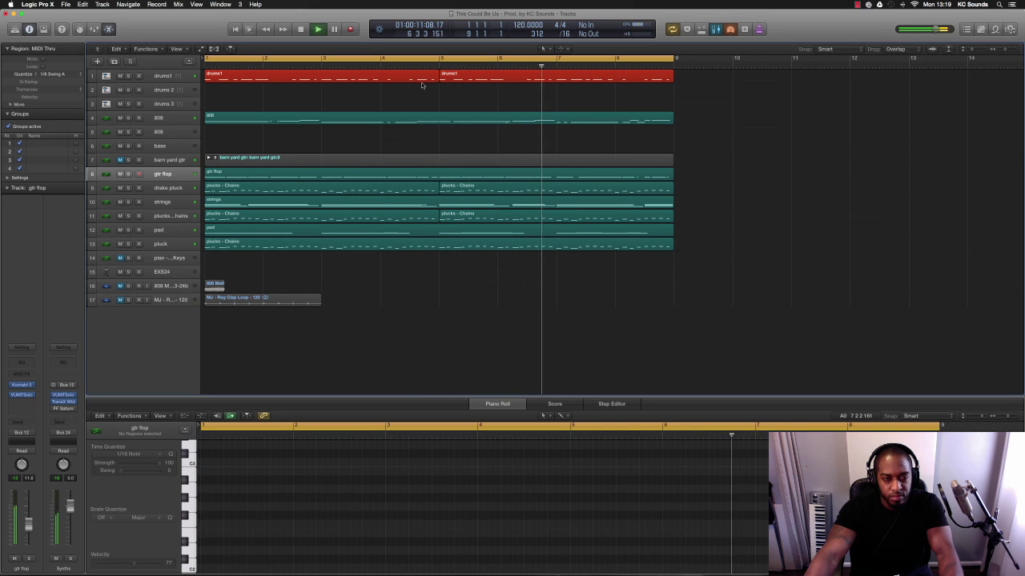
pyautogui.moveTo(465, 90); pyautogui.dragTo(430, 80)
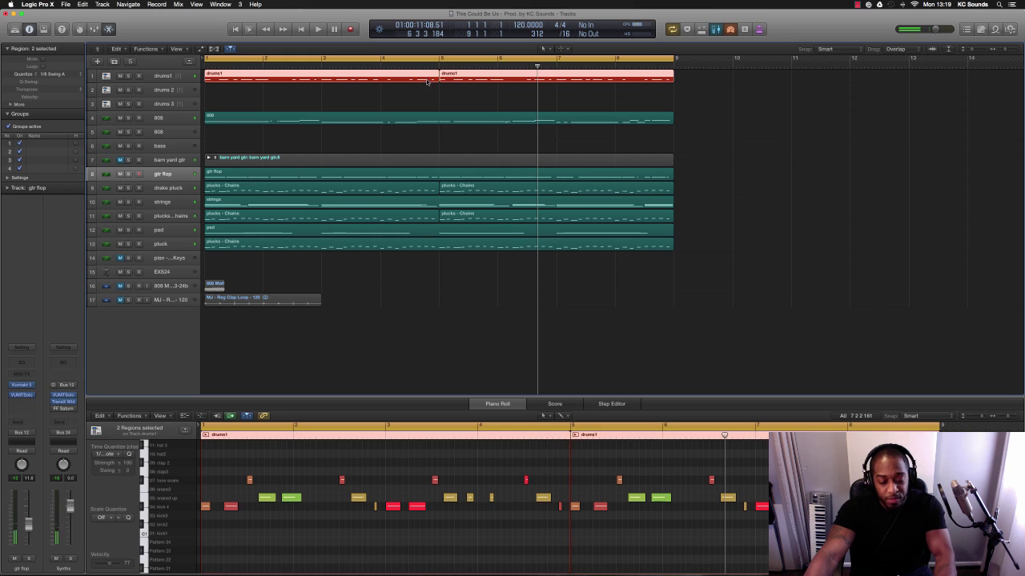
pyautogui.scroll(3, 259, 487)
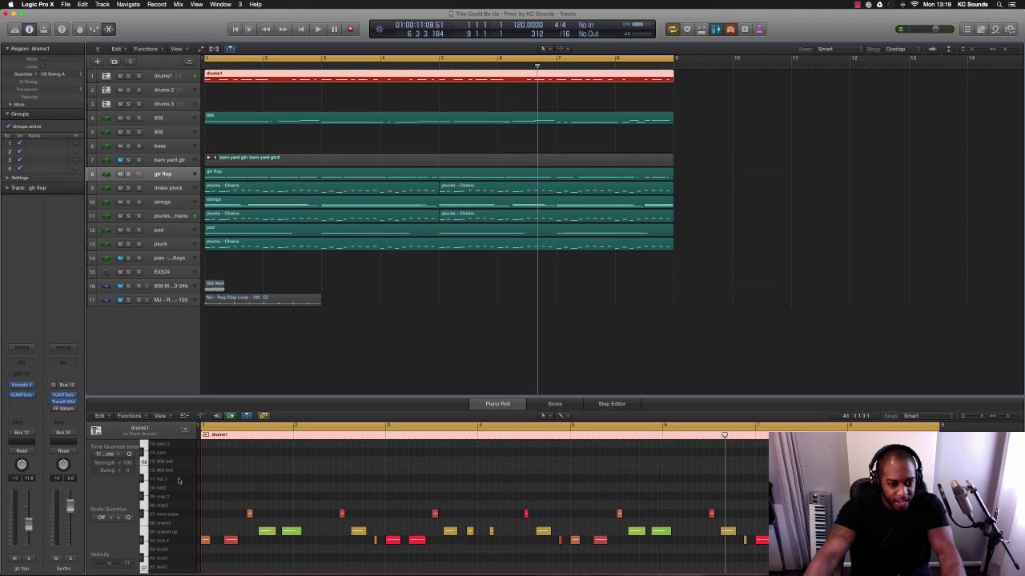
# Add evenly spaced short hat 3 notes across the first two beats of bar 1 in the drums1 region.
pyautogui.click(205, 480)
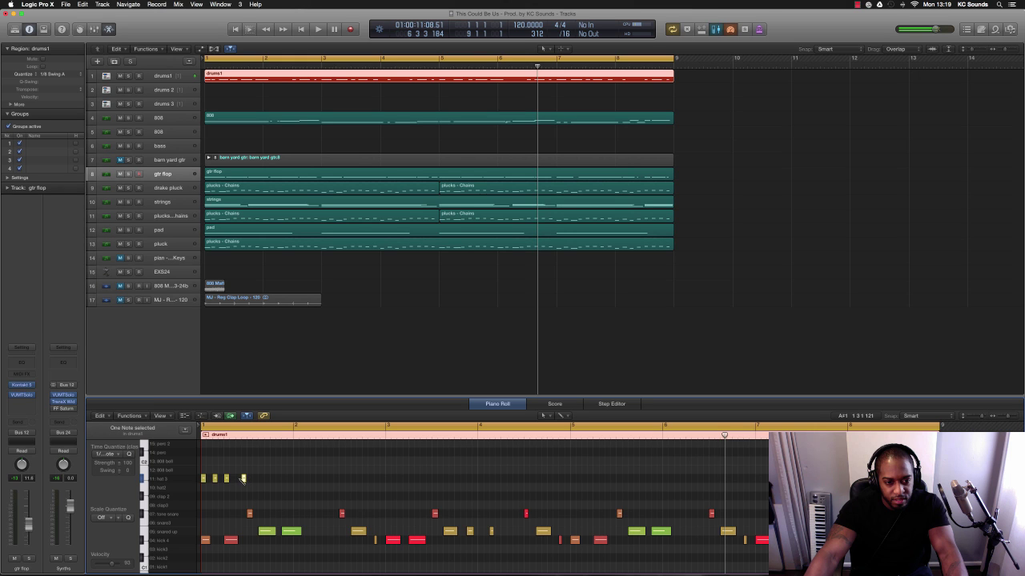
pyautogui.press('super+Right')
pyautogui.press('super+Right')
pyautogui.press('super+Right')
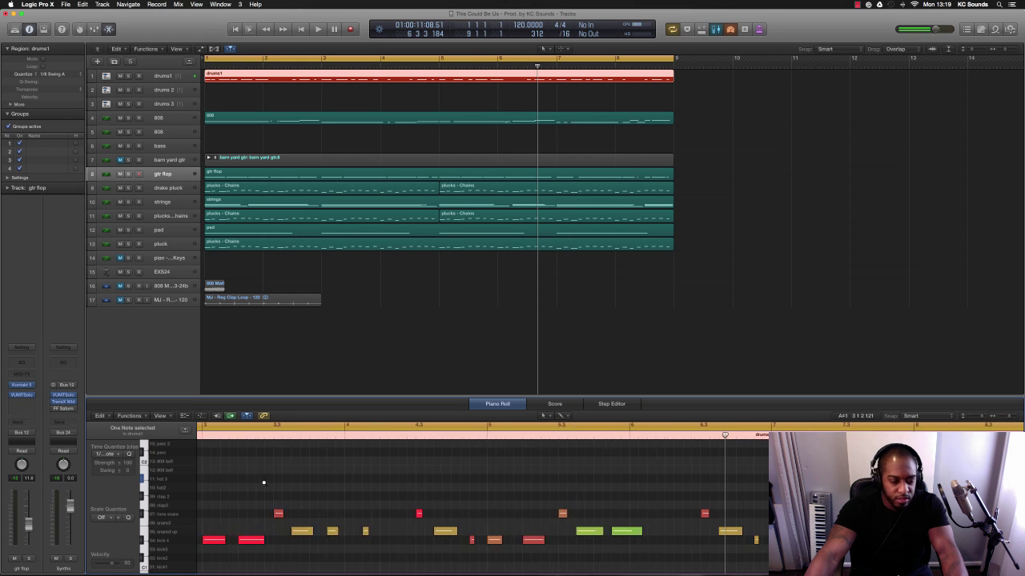
pyautogui.hscroll(-10, 245, 487)
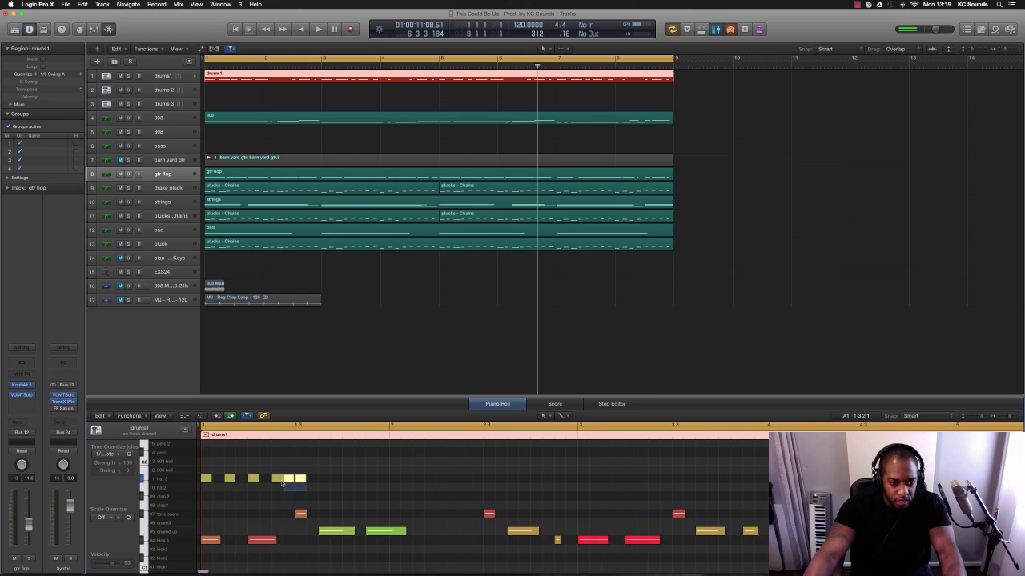
# Shorten the last three hat 3 notes before and on 1.3, and copy short notes in between to form a fast roll.
pyautogui.moveTo(277, 479); pyautogui.dragTo(272, 481)
pyautogui.click(276, 484)
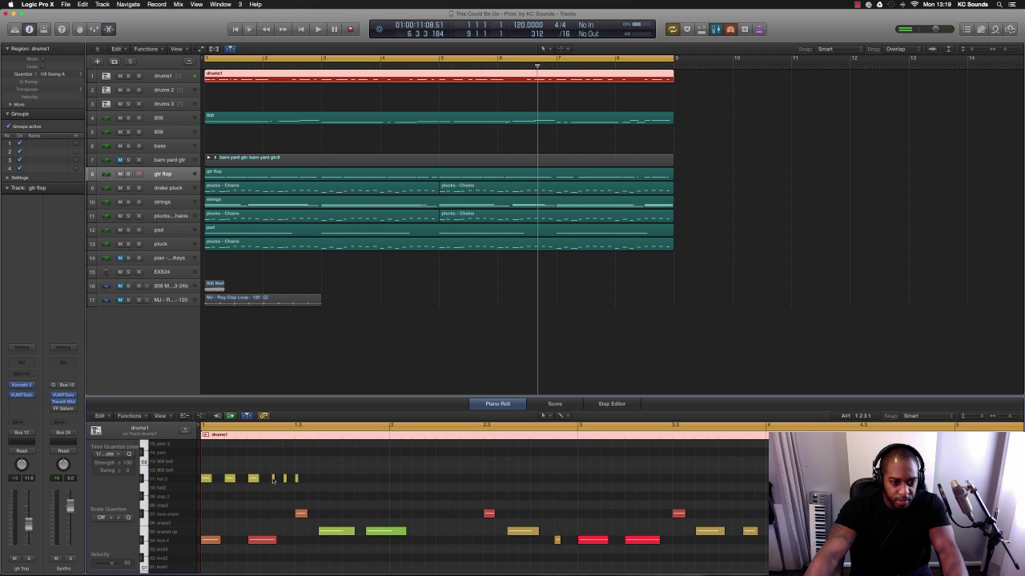
pyautogui.click(276, 480)
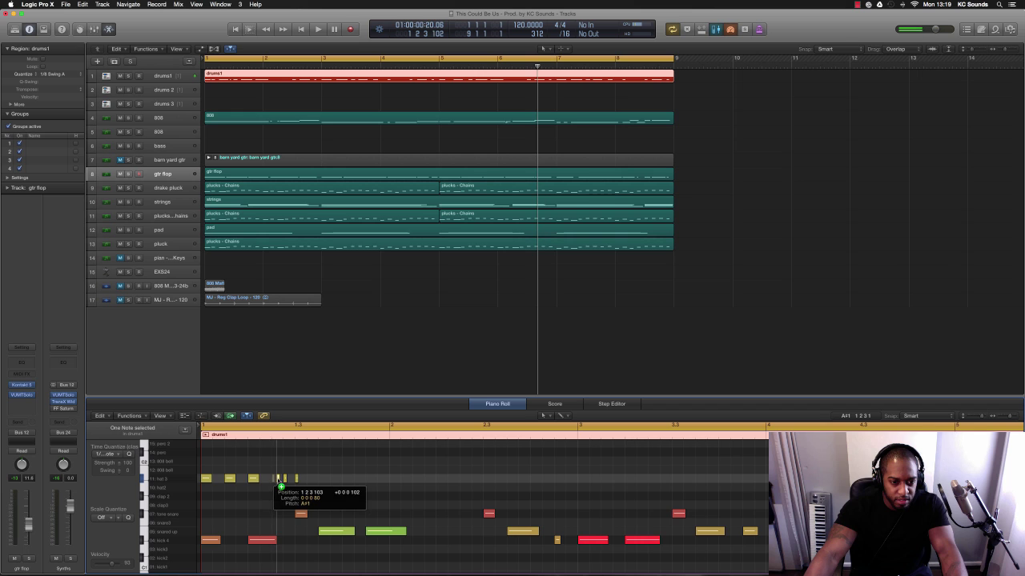
pyautogui.moveTo(277, 480); pyautogui.dragTo(281, 481)
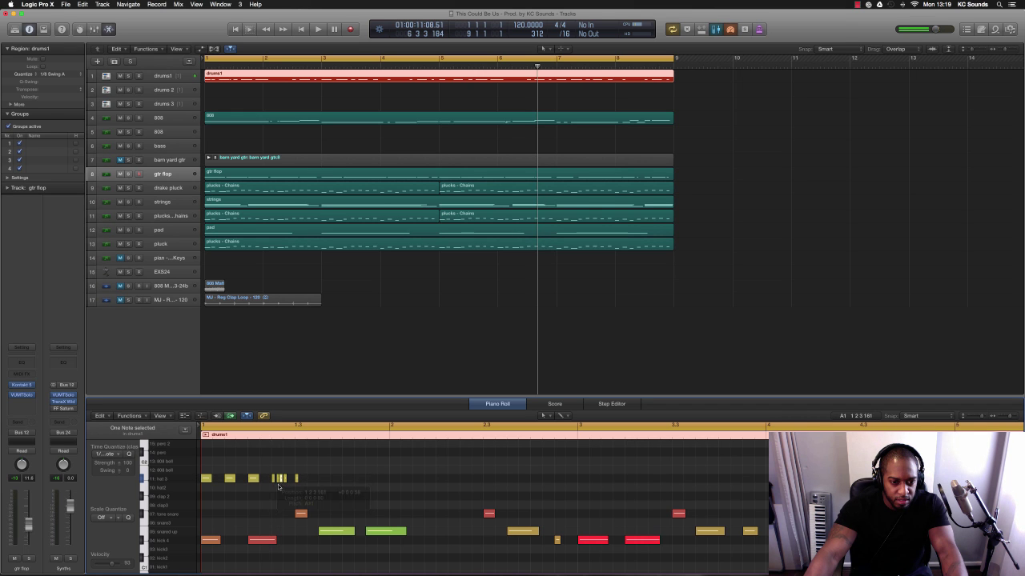
# Audition the hat roll and add two short hat 3 notes at the start of bar 2, half a beat apart.
pyautogui.scroll(3, 279, 487)
pyautogui.press('space')
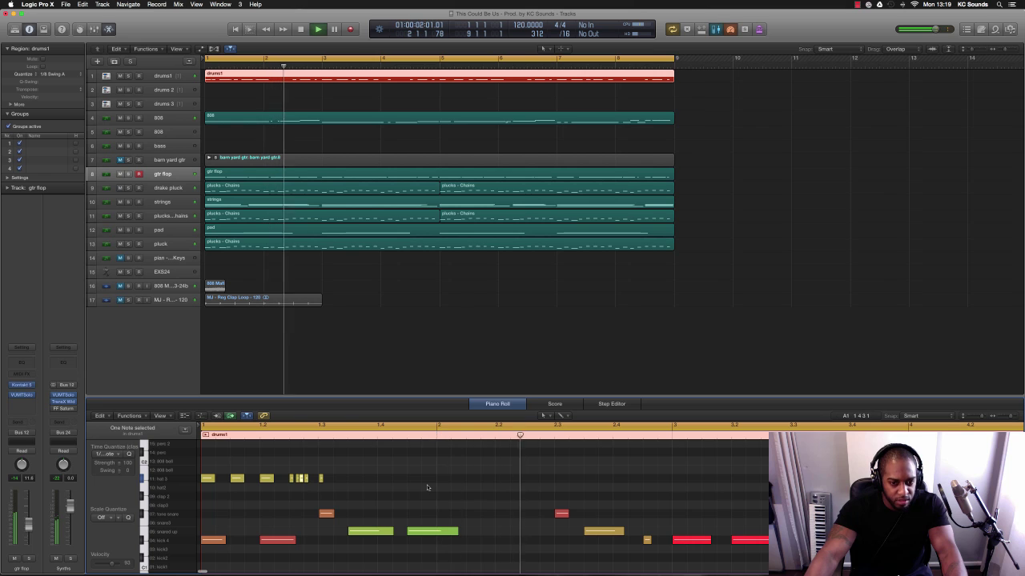
pyautogui.press('space')
pyautogui.click(438, 479)
pyautogui.click(468, 478)
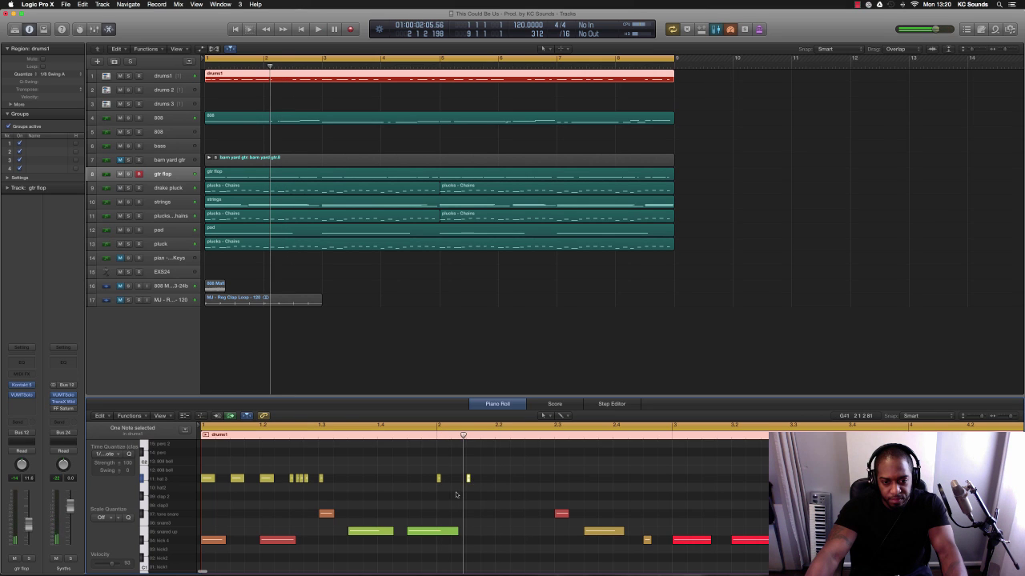
pyautogui.moveTo(454, 463)
pyautogui.mouseDown()
pyautogui.moveTo(454, 449)
pyautogui.moveTo(453, 496)
pyautogui.moveTo(453, 445)
pyautogui.mouseUp()
pyautogui.scroll(3, 453, 490)
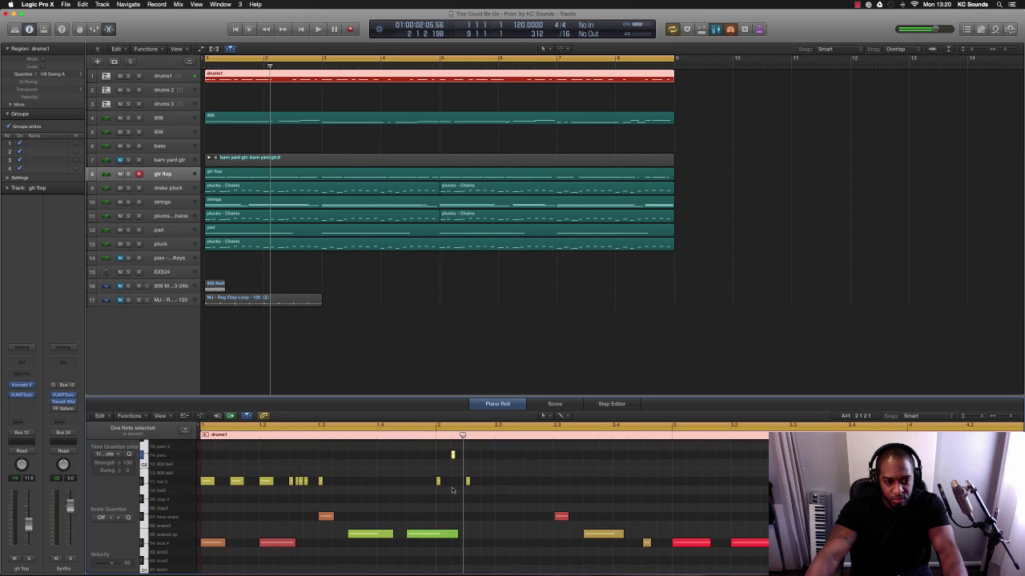
pyautogui.scroll(3, 452, 491)
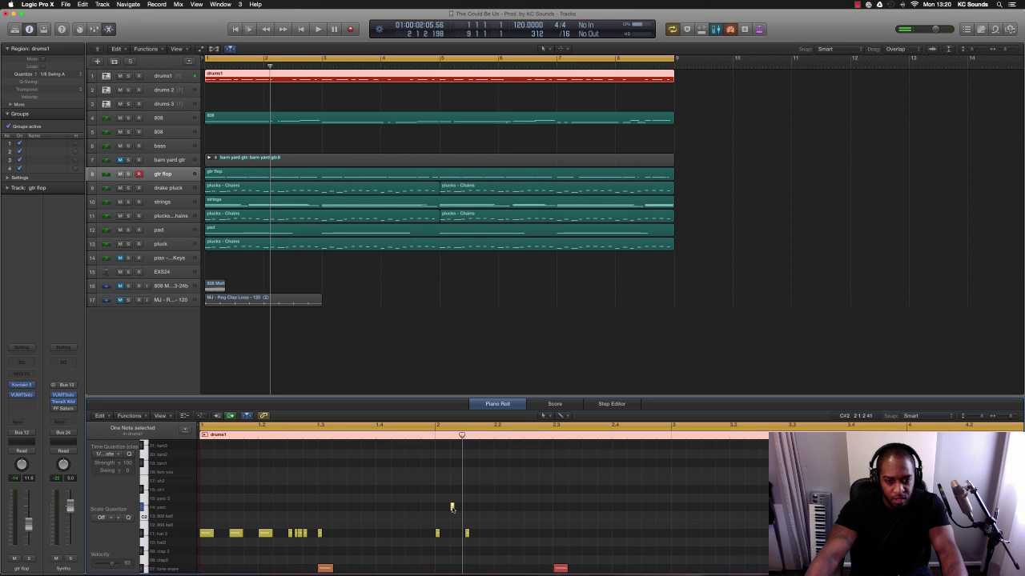
pyautogui.moveTo(452, 508); pyautogui.dragTo(453, 471)
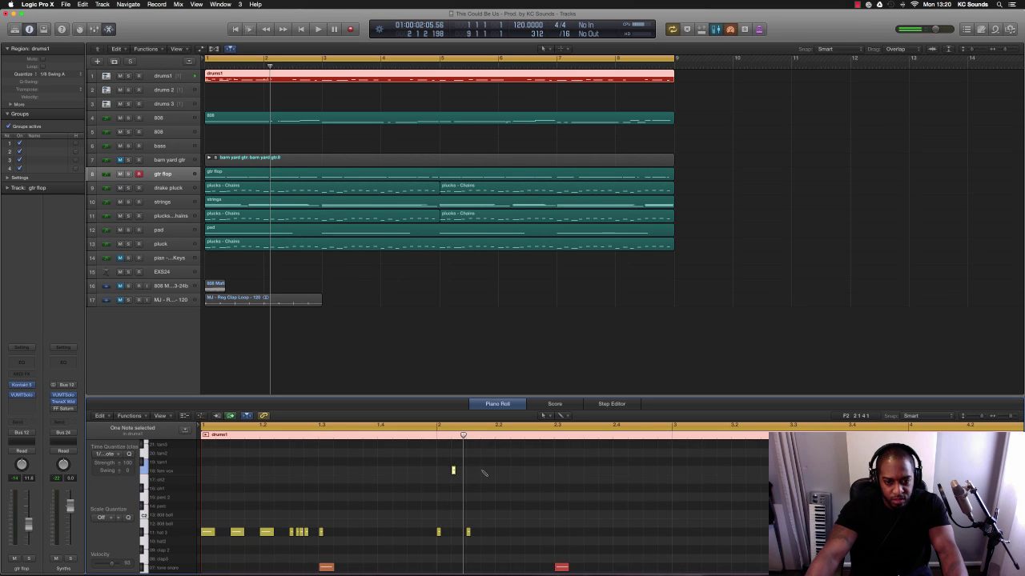
pyautogui.press('space')
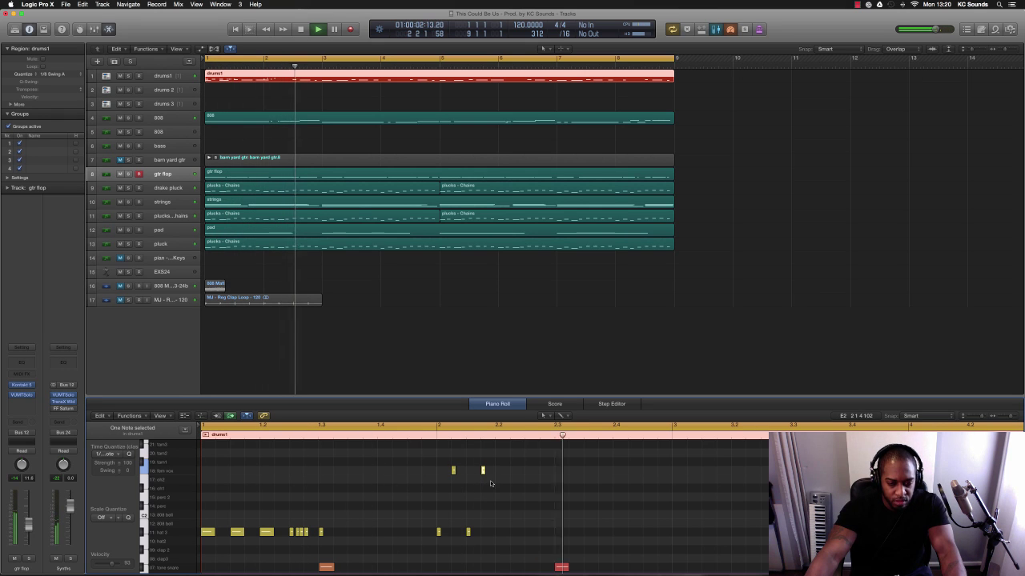
pyautogui.press('Delete')
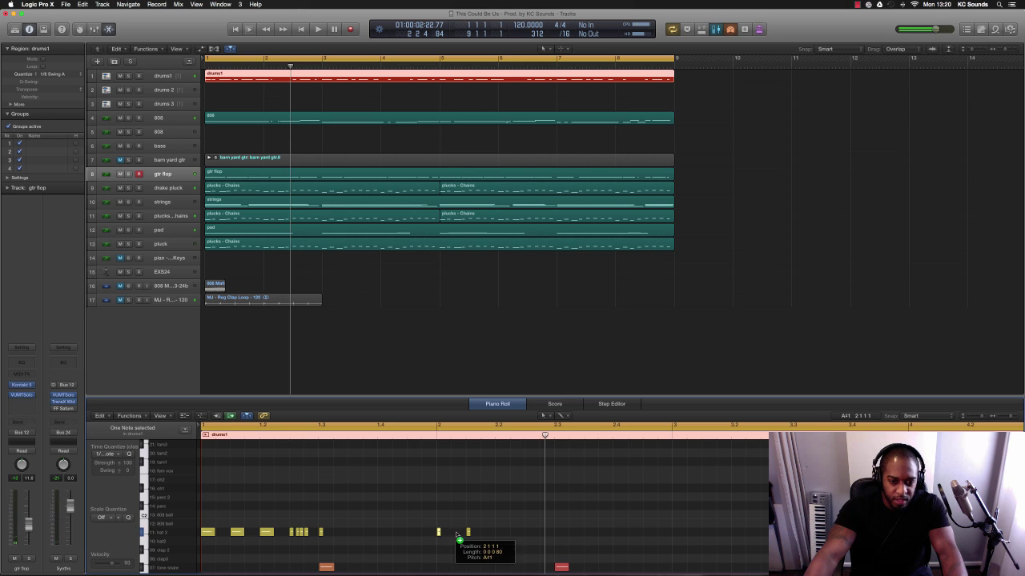
# Copy a hat 3 note between the two at the start of bar 2, audition it, and add another at 2.3.
pyautogui.click(456, 533)
pyautogui.press('space')
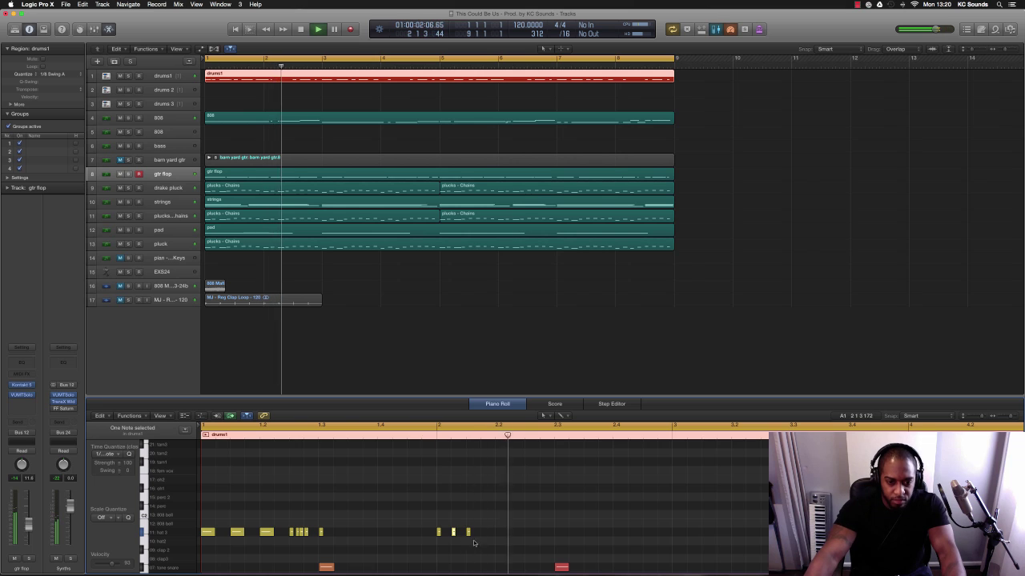
pyautogui.press('space')
pyautogui.click(558, 532)
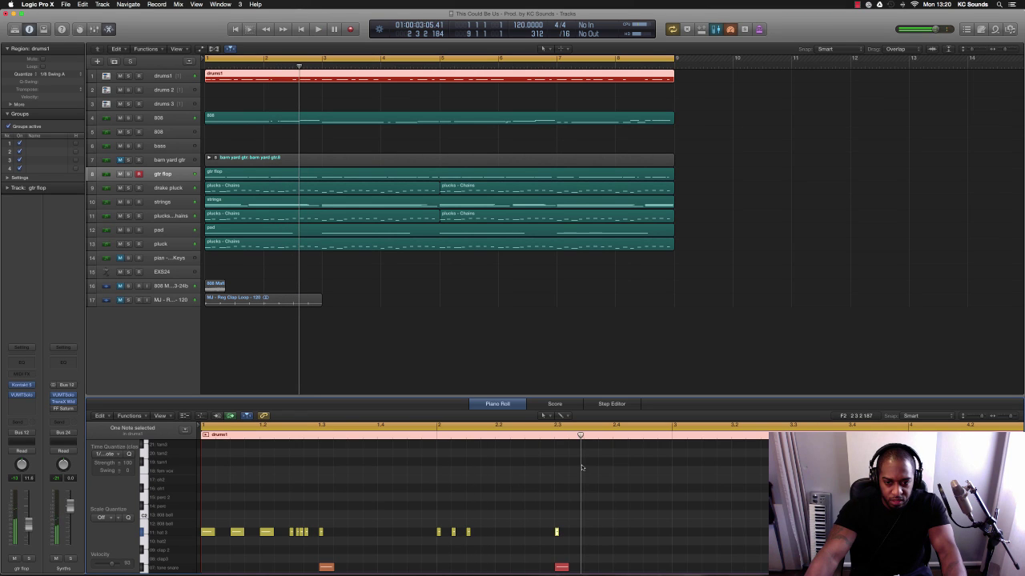
# Draw a longer G#2 tom note shortly after 2.3 in drums1 and listen to it with the beat.
pyautogui.moveTo(586, 461); pyautogui.dragTo(625, 445)
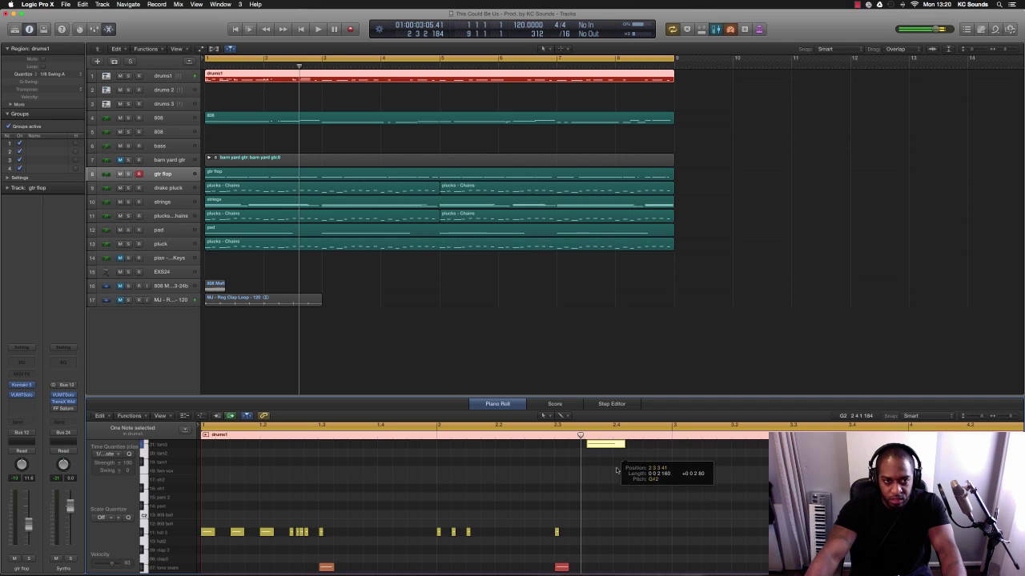
pyautogui.press('space')
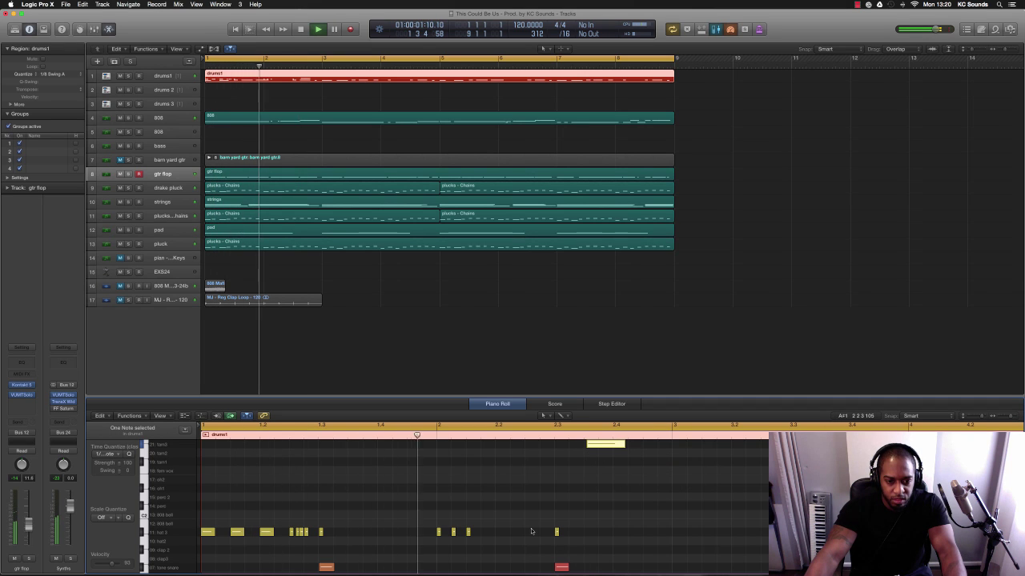
pyautogui.scroll(1, 530, 531)
pyautogui.scroll(-5, 531, 530)
pyautogui.press('super+Up')
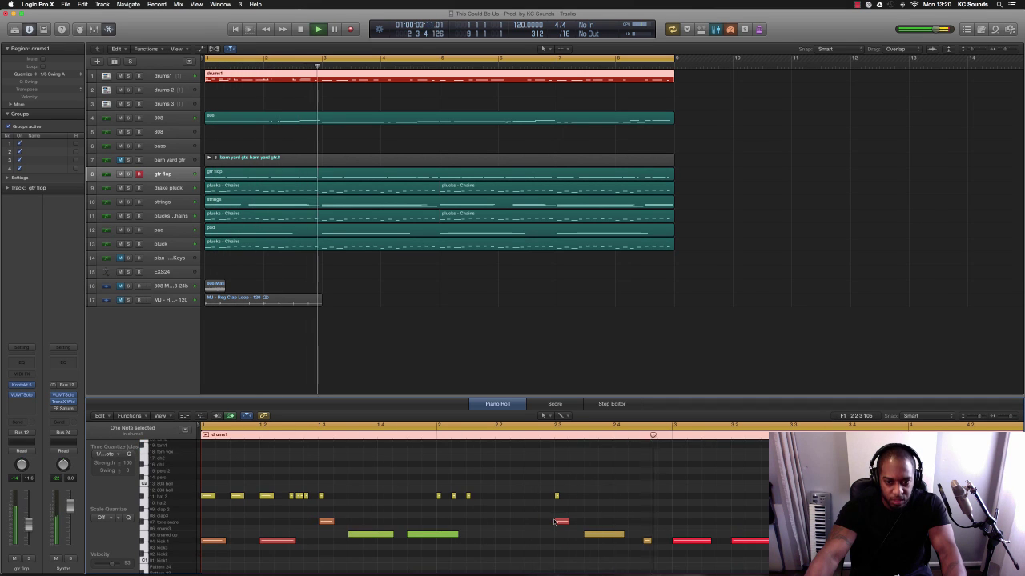
pyautogui.scroll(6, 605, 503)
pyautogui.scroll(2, 604, 504)
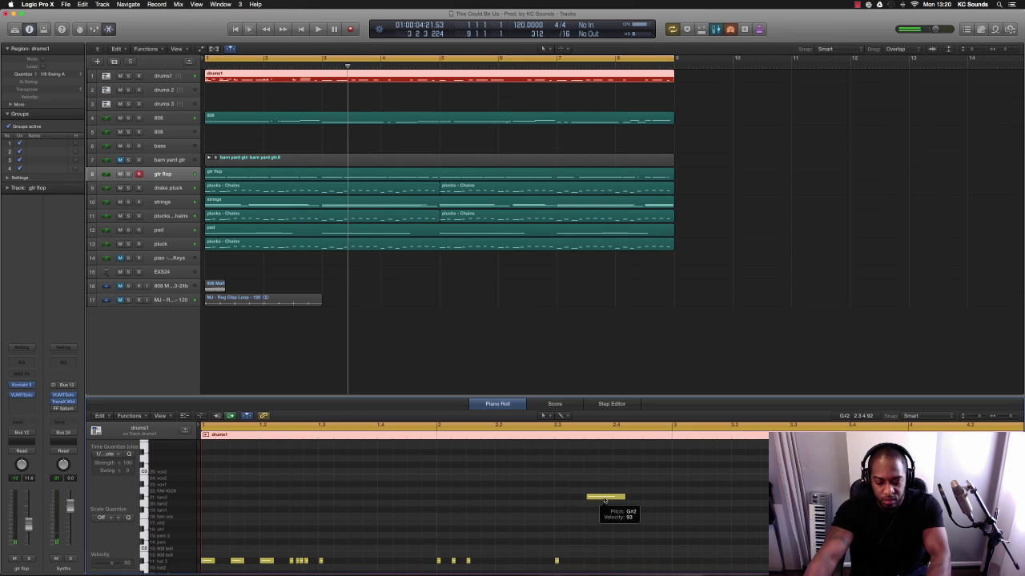
# Perform a drums 3 part over the song from the beginning and capture it as an eight-bar region on track 3.
pyautogui.click(170, 102)
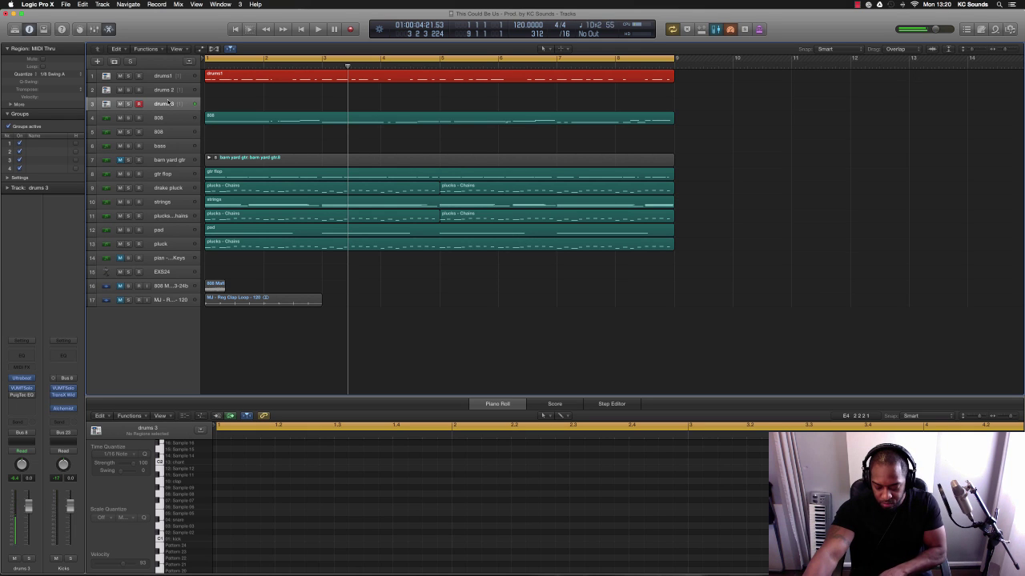
pyautogui.press('Return')
pyautogui.press('space')
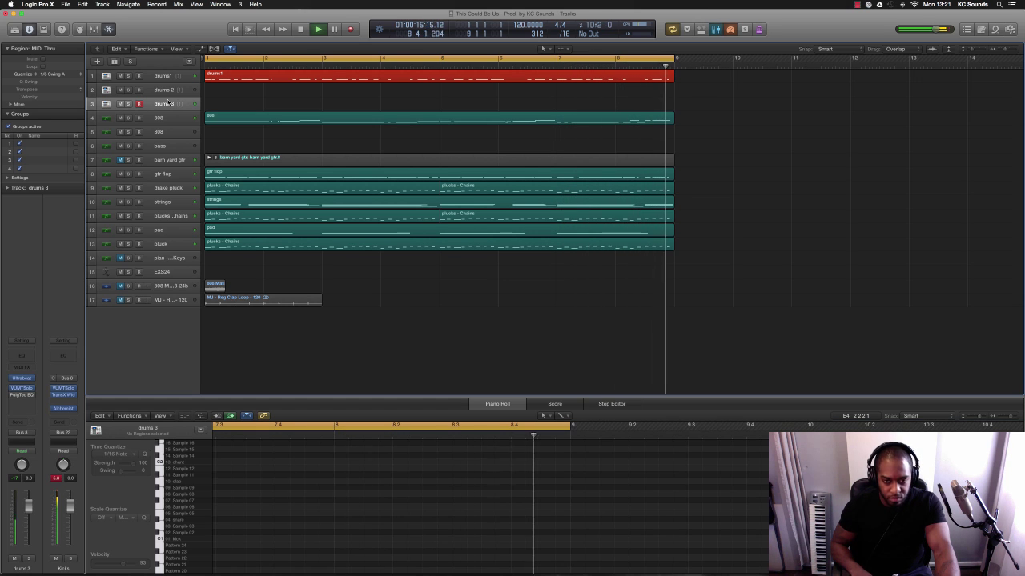
pyautogui.press('space')
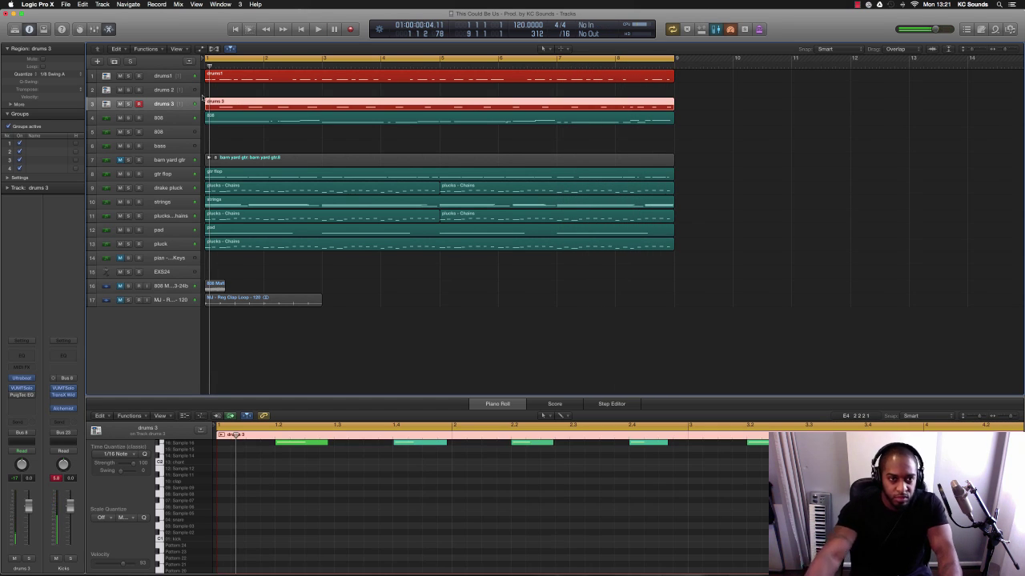
# In drums1, replace the first hat 3 note with a copy of the three-hit roll, audition it, and repeat the roll twice around 1.4.
pyautogui.click(267, 80)
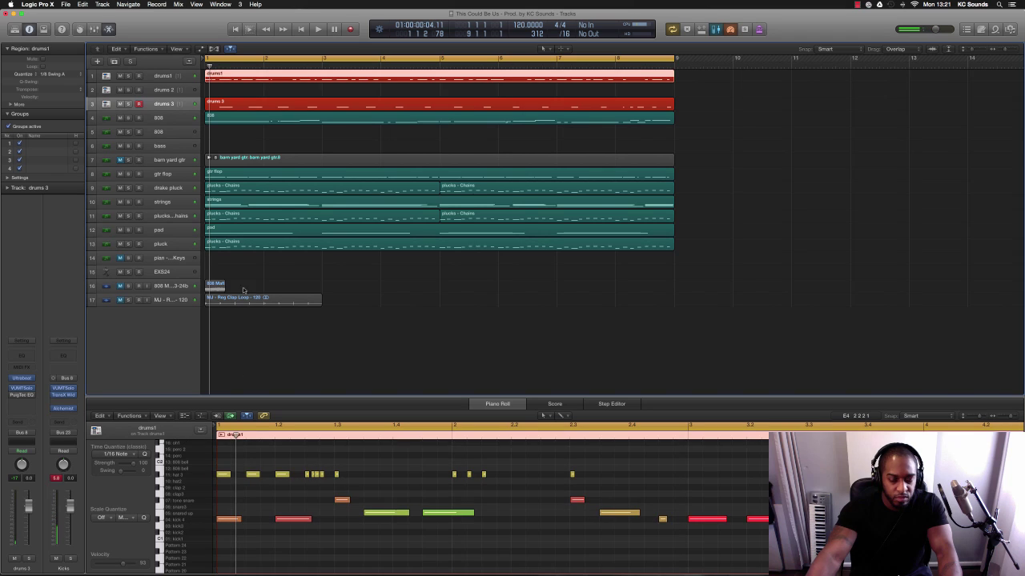
pyautogui.click(225, 475)
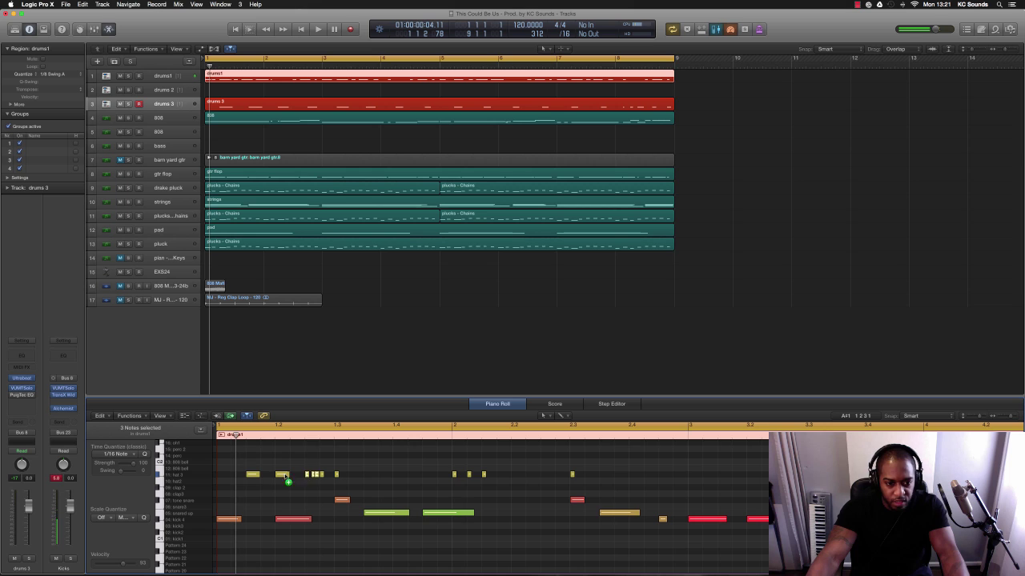
pyautogui.moveTo(287, 478); pyautogui.dragTo(226, 478)
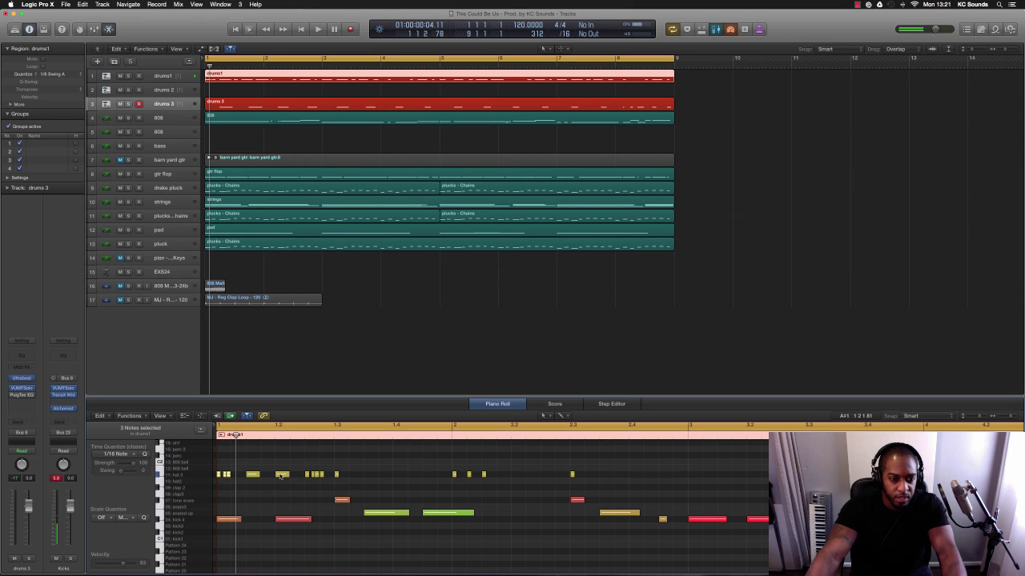
pyautogui.press('space')
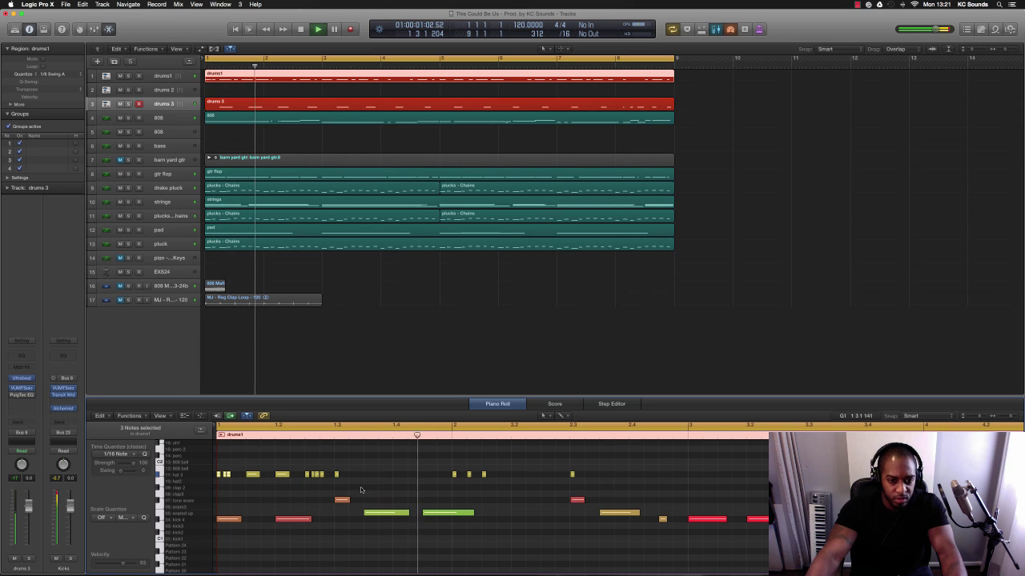
pyautogui.press('space')
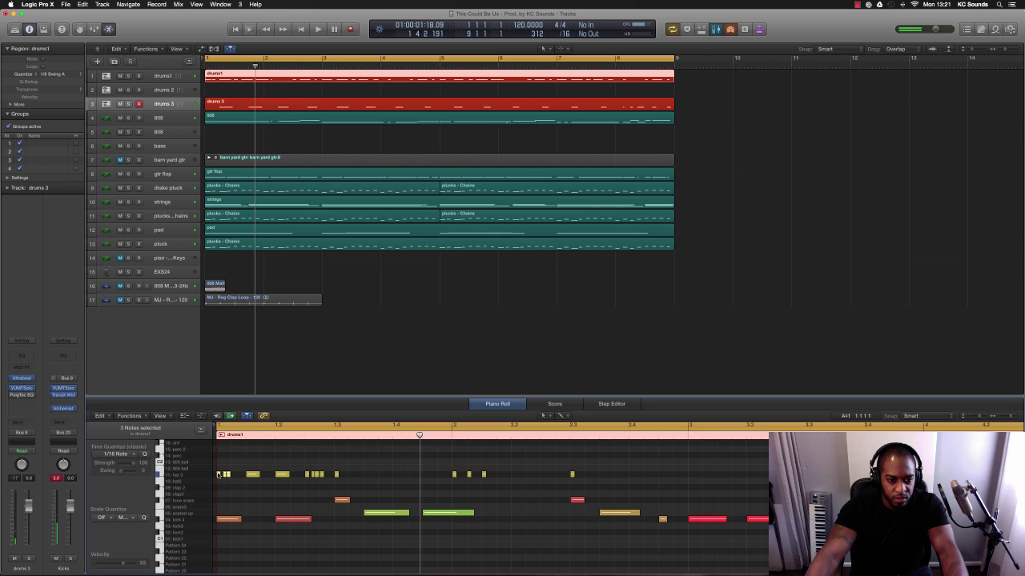
pyautogui.moveTo(218, 475); pyautogui.dragTo(427, 478)
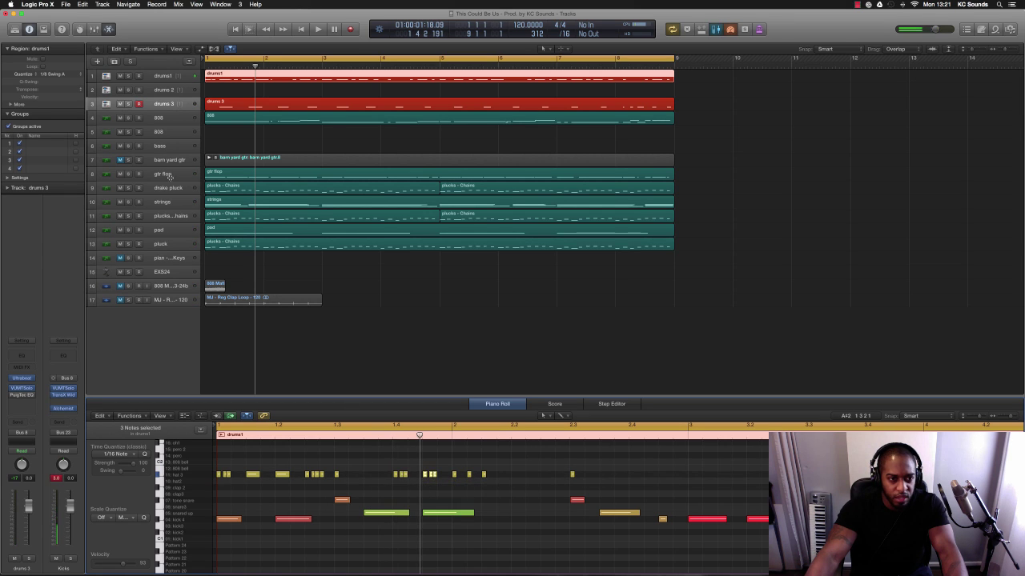
# Try out the drake pluck, pad and plucks - Chains sounds, and delete both plucks - Chains regions from track 11.
pyautogui.click(166, 187)
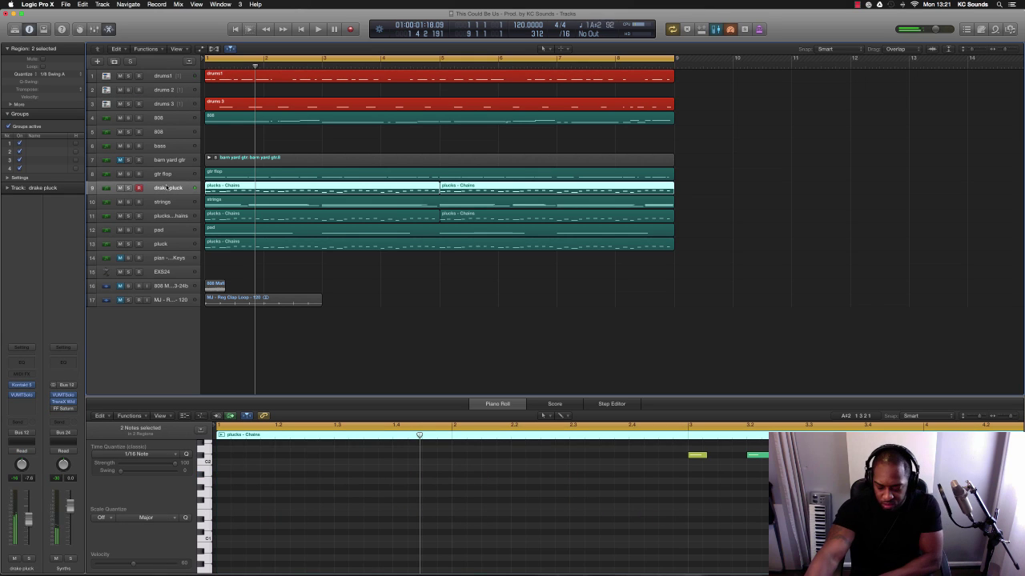
pyautogui.click(175, 225)
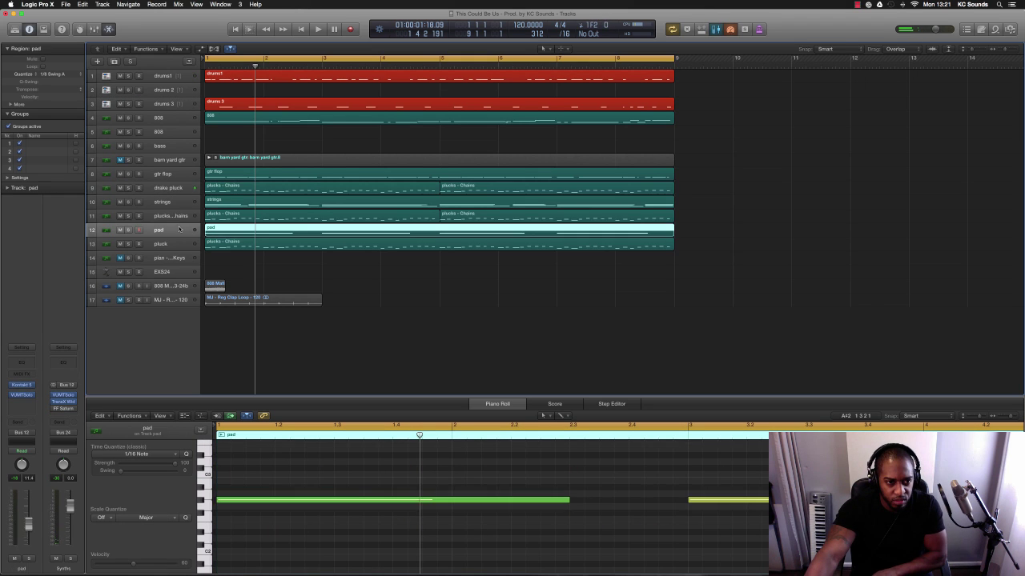
pyautogui.click(179, 216)
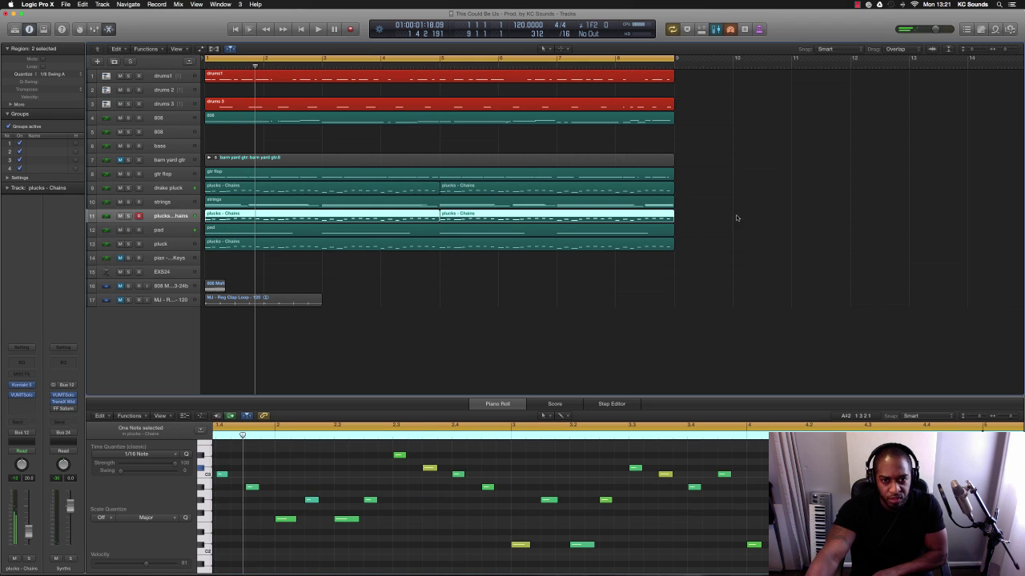
pyautogui.press('Delete')
pyautogui.press('super+z')
pyautogui.press('Delete')
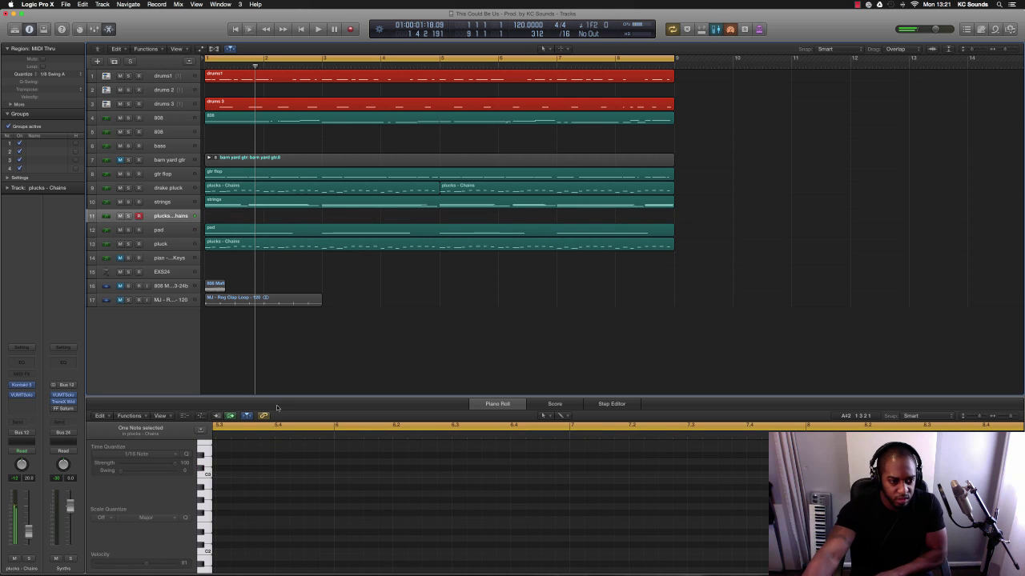
# Adjust track 11's level with the VUMTSolo meter and channel volume, and move the gtr flop region from track 8 onto it.
pyautogui.click(24, 396)
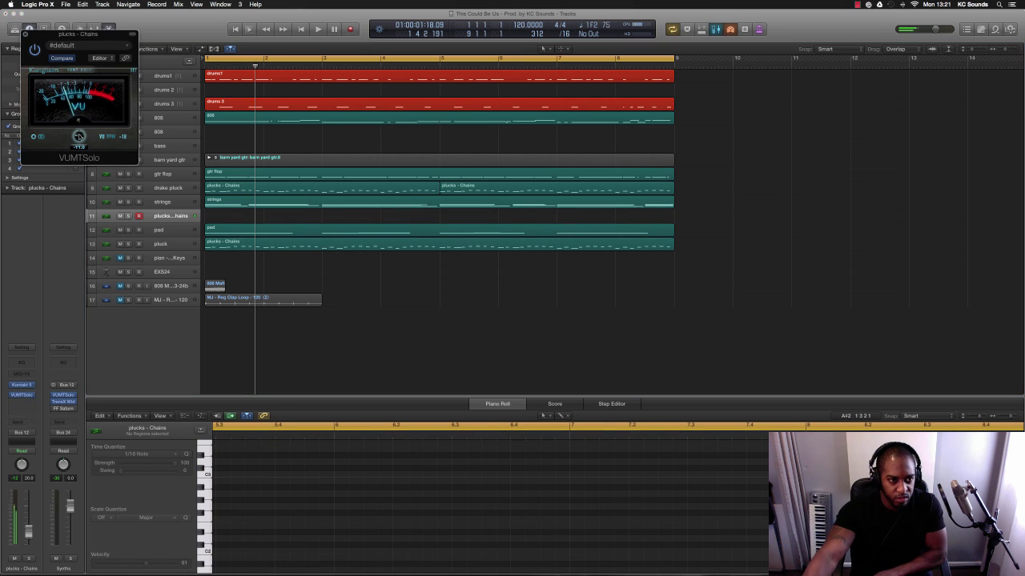
pyautogui.click(28, 509)
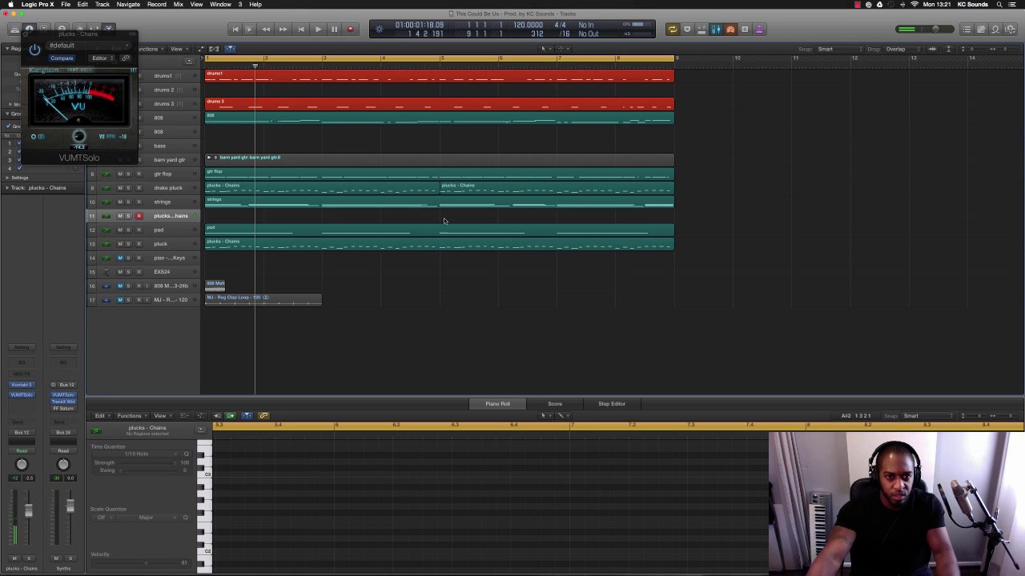
pyautogui.moveTo(434, 176); pyautogui.dragTo(434, 220)
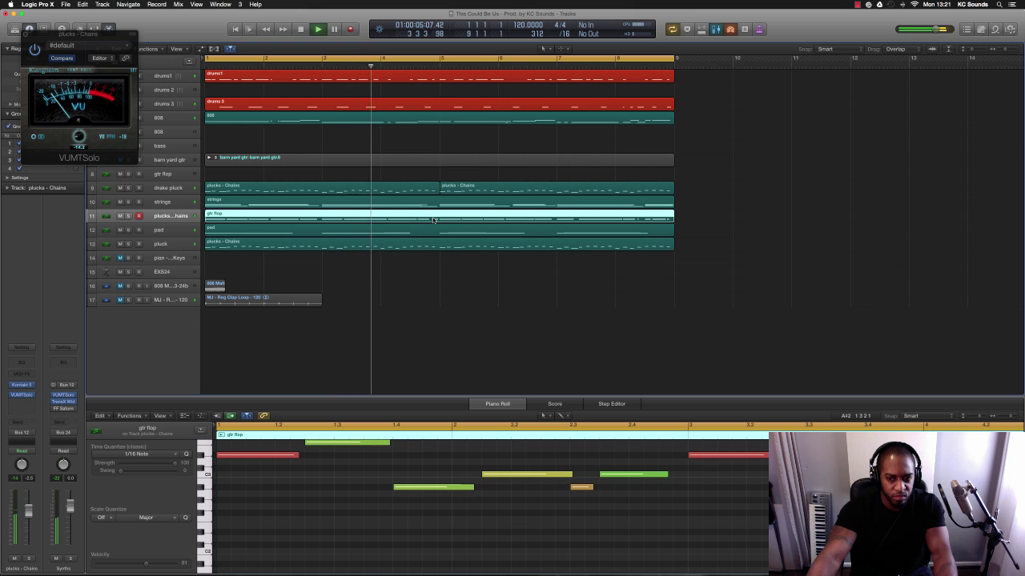
# Mute the drake pluck and pluck tracks during playback, and stop after listening.
pyautogui.click(120, 188)
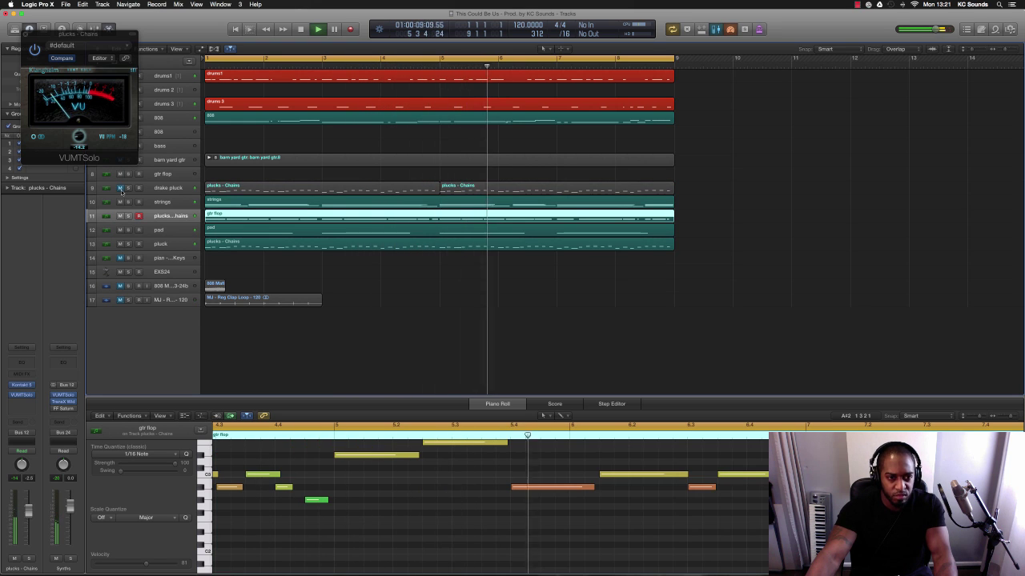
pyautogui.click(120, 244)
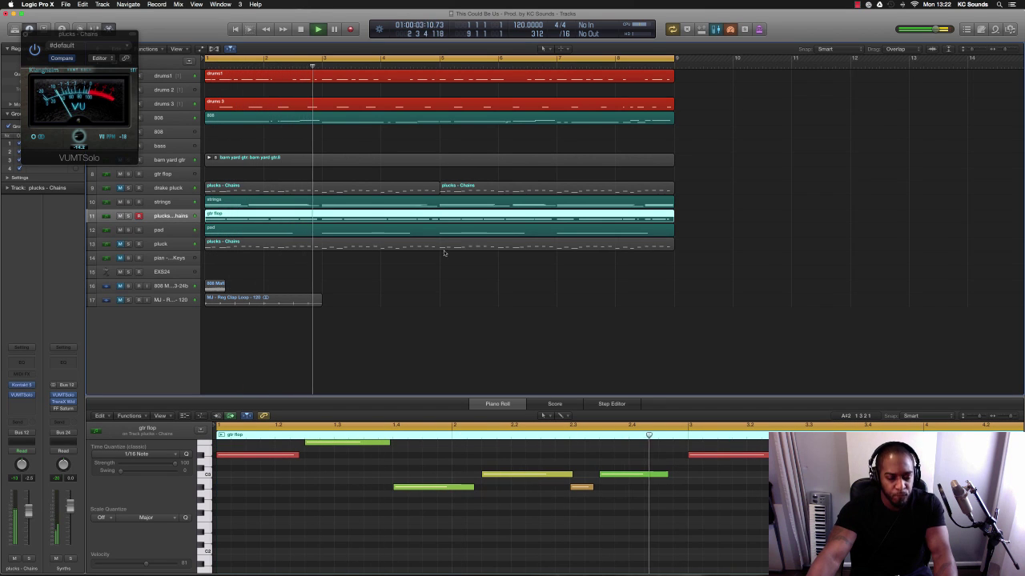
pyautogui.press('space')
# Shift the eight-bar regions to start at bar 3, unmute the MJ clap loop track, and move the 808 Mafia FX region to bar 3.
pyautogui.moveTo(765, 242); pyautogui.dragTo(346, 78)
pyautogui.click(120, 301)
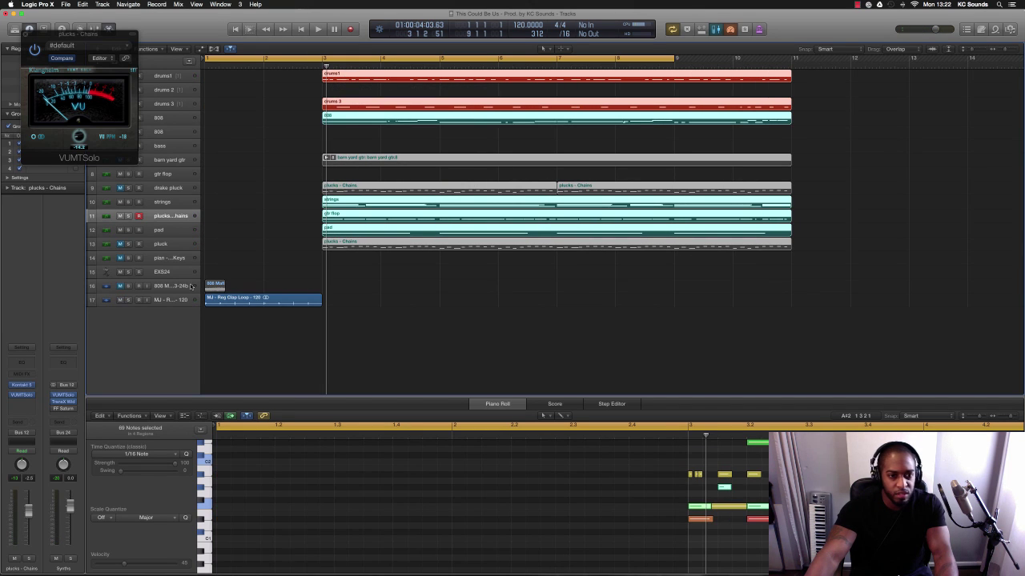
pyautogui.moveTo(213, 285); pyautogui.dragTo(328, 286)
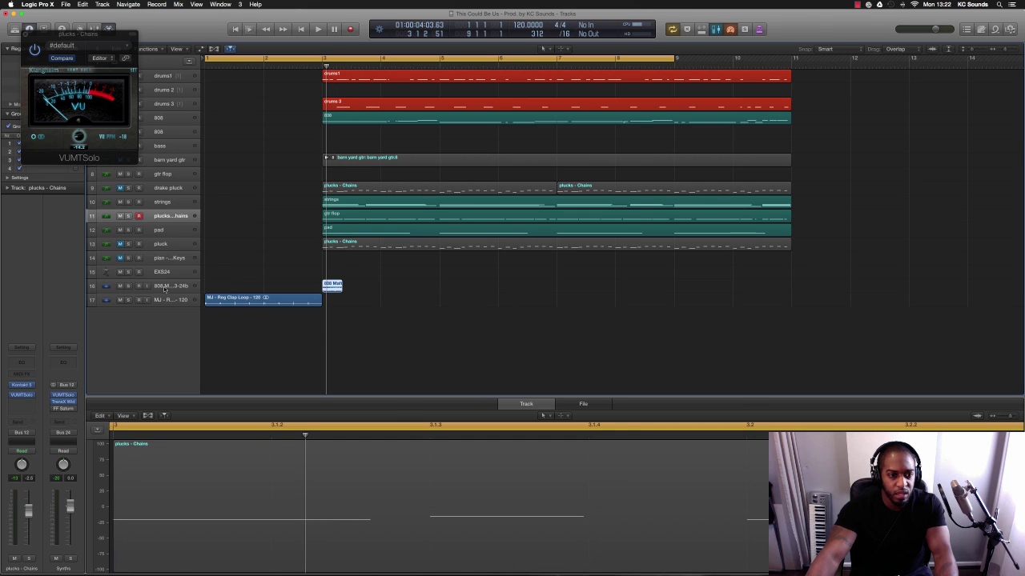
# Insert a stereo VUMTSolo meter on the MJ - Reg Clap Loop track and close the open meter windows.
pyautogui.click(165, 288)
pyautogui.click(154, 300)
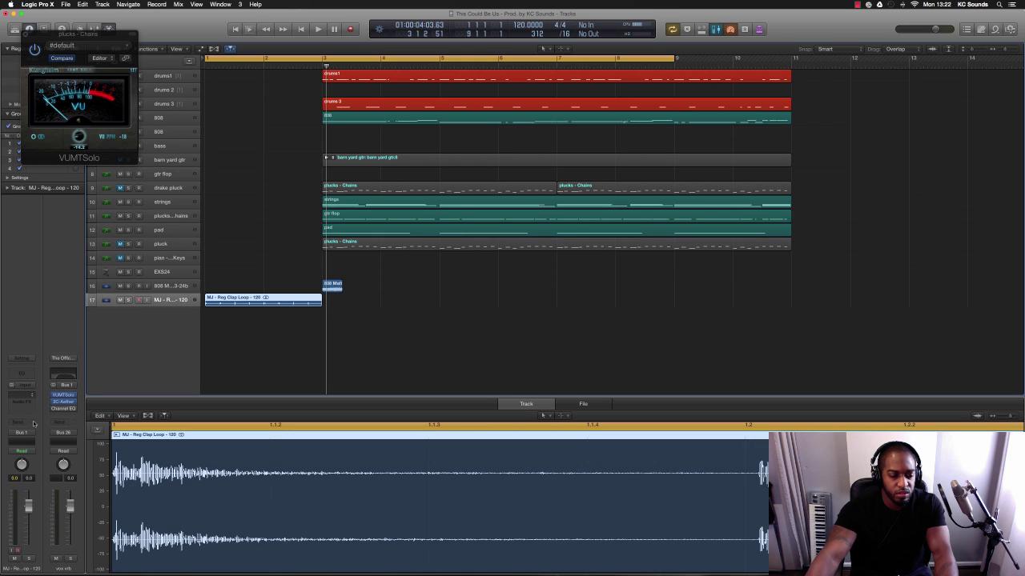
pyautogui.click(22, 396)
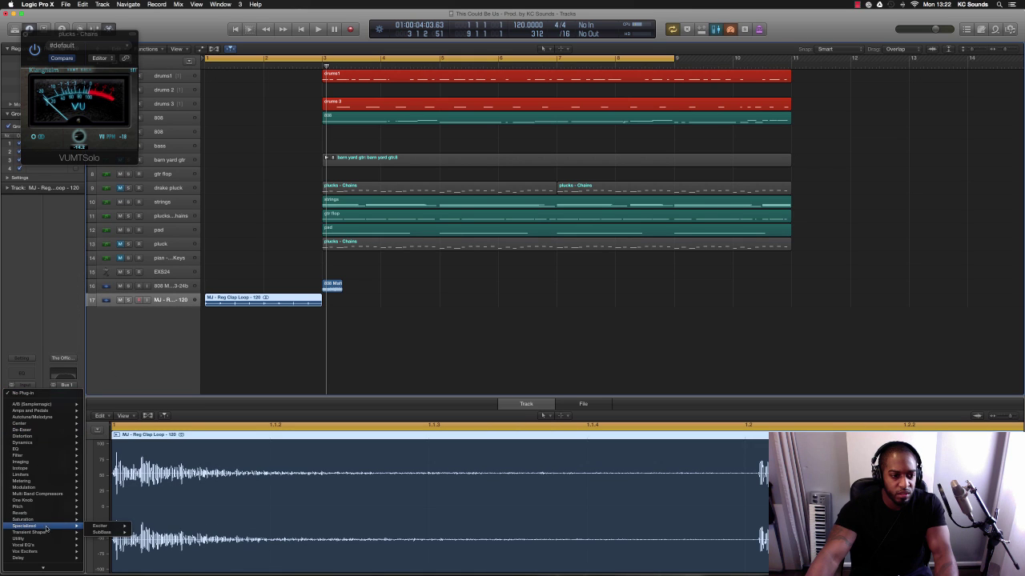
pyautogui.moveTo(36, 482)
pyautogui.moveTo(117, 519)
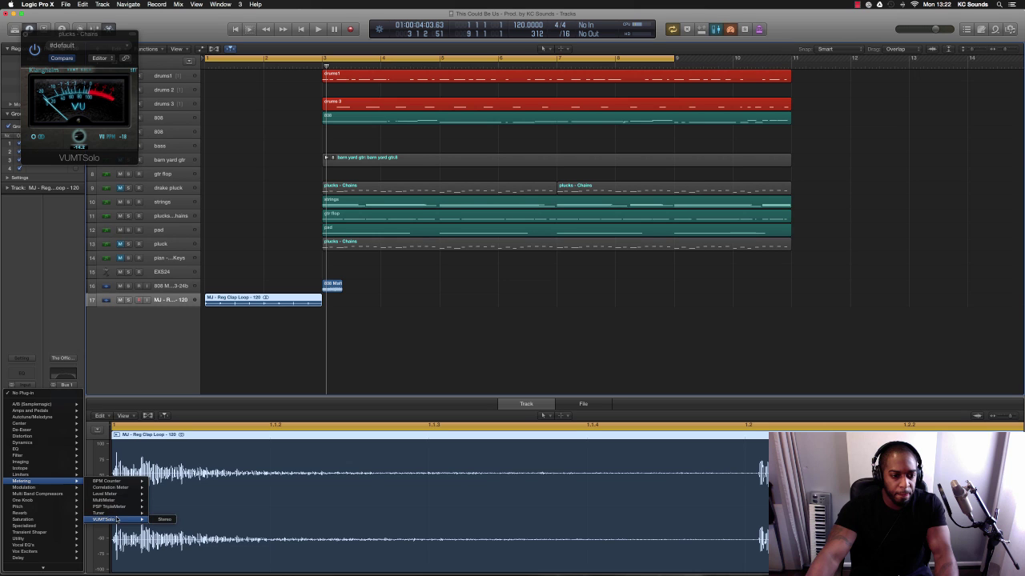
pyautogui.click(164, 520)
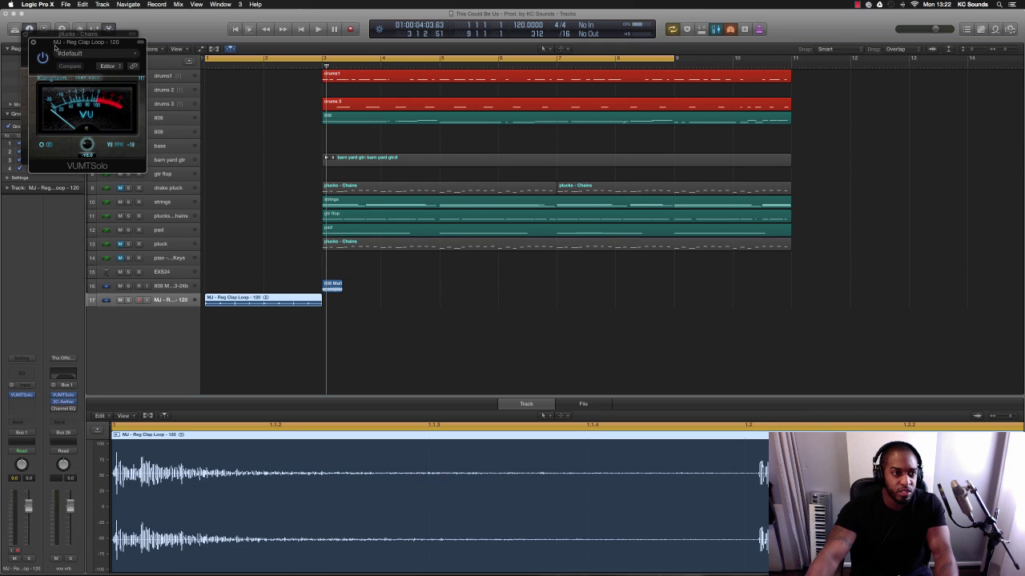
pyautogui.moveTo(54, 46); pyautogui.dragTo(503, 255)
pyautogui.click(492, 254)
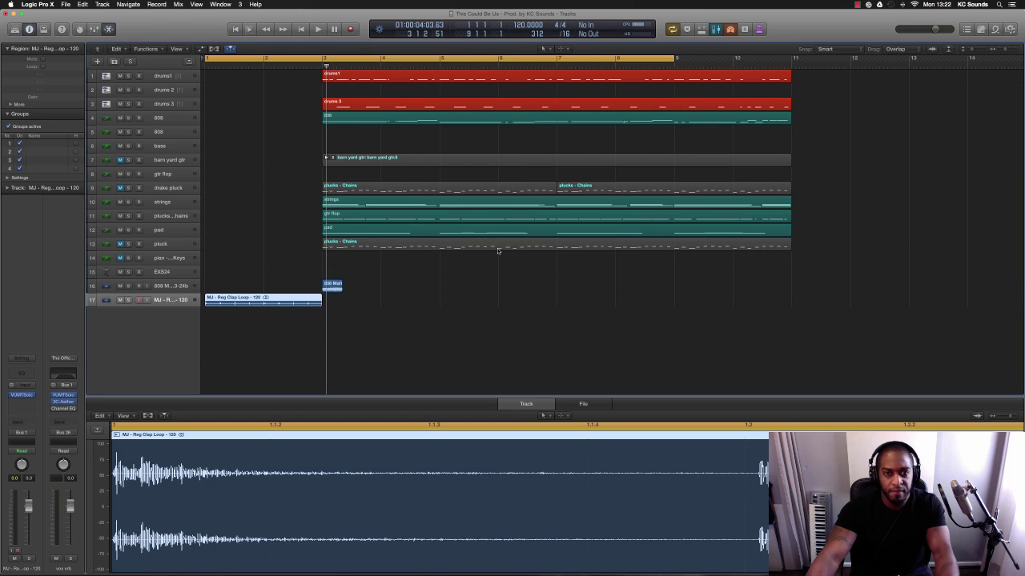
# Enlarge the track lanes, extend the cycle range to bar 11, and play the song from the beginning.
pyautogui.press('super+Down')
pyautogui.scroll(2, 498, 250)
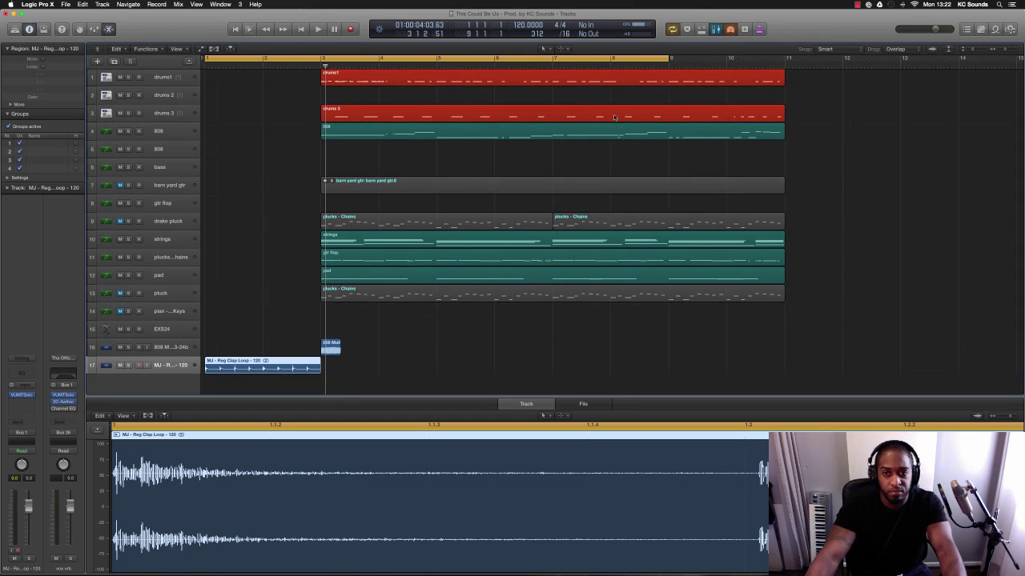
pyautogui.moveTo(674, 58); pyautogui.dragTo(784, 110)
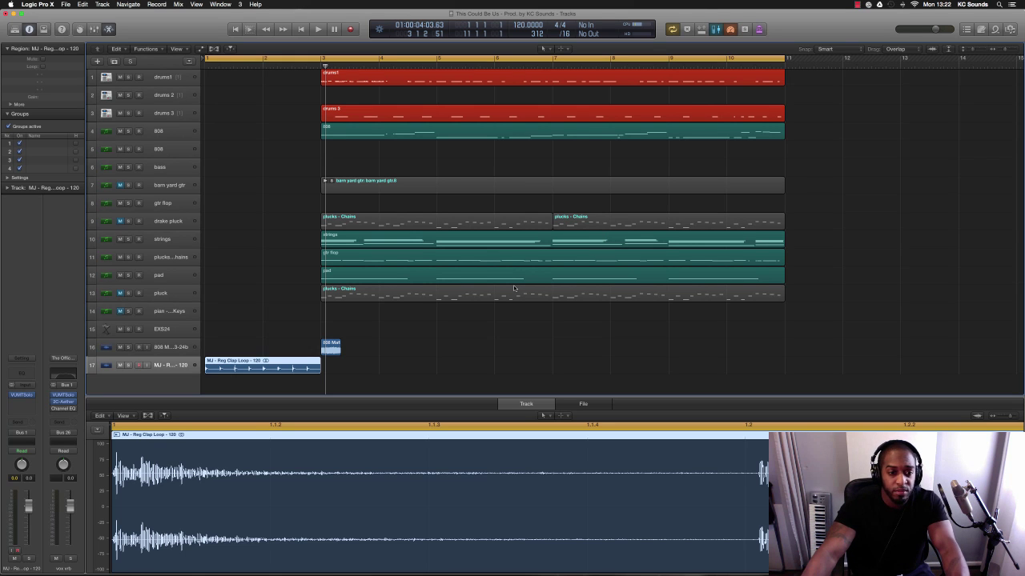
pyautogui.scroll(2, 514, 289)
pyautogui.scroll(-1, 514, 288)
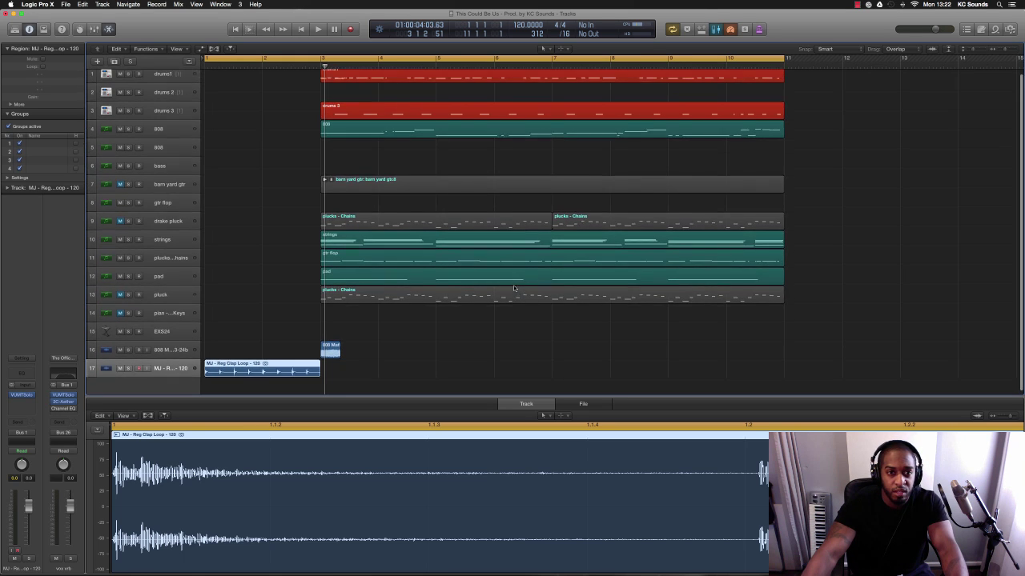
pyautogui.scroll(1, 514, 288)
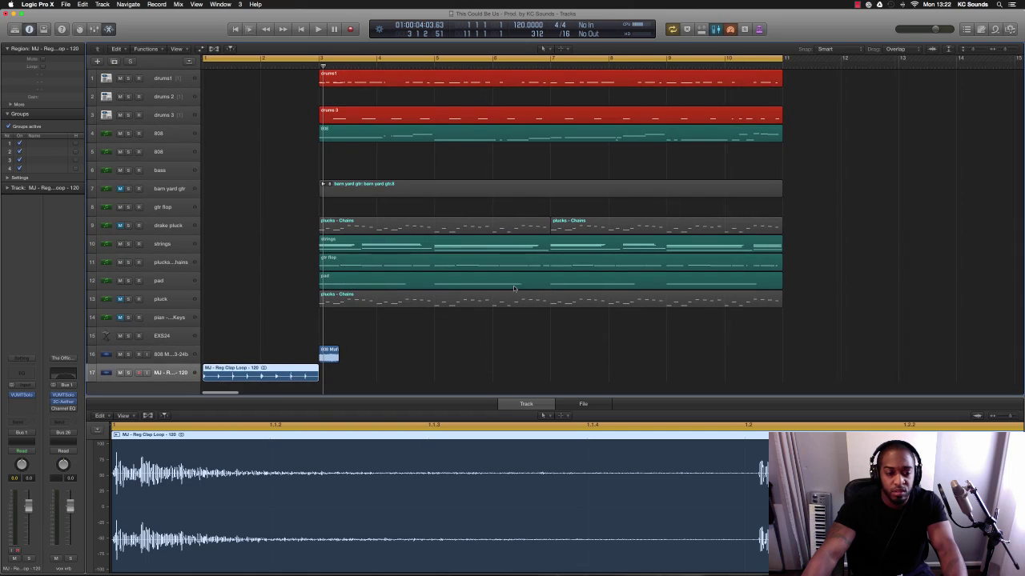
pyautogui.scroll(-2, 514, 288)
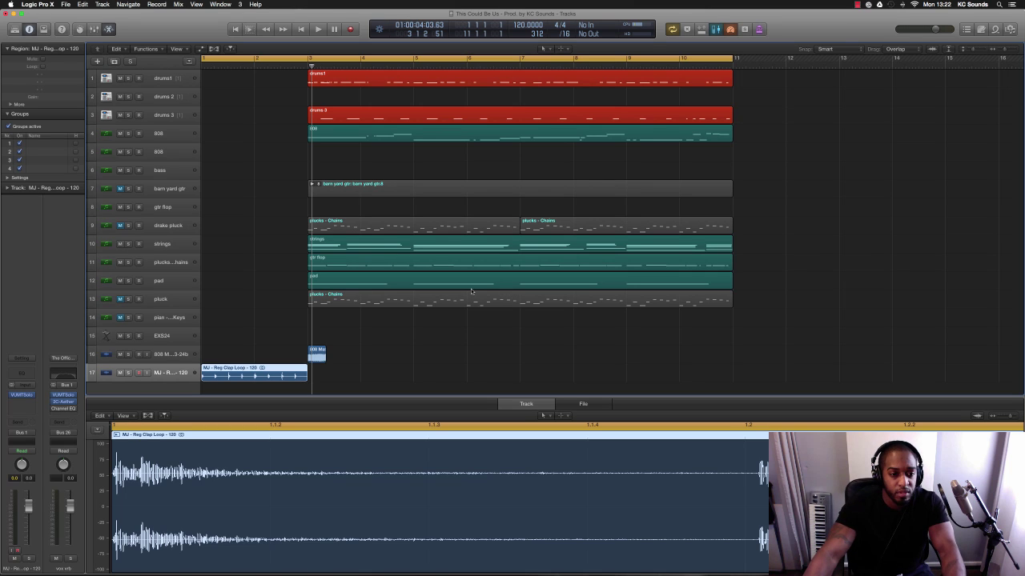
pyautogui.press('Return')
pyautogui.press('space')
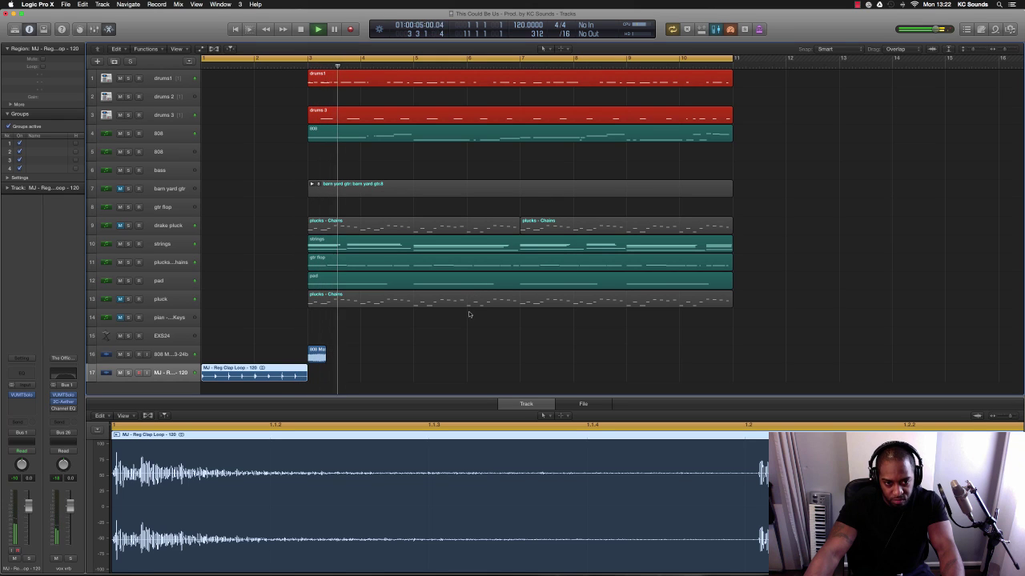
# Stop playback and add a Stereo Delay with its default settings to the 808 Mafia FX track, closing its window.
pyautogui.click(215, 352)
pyautogui.press('space')
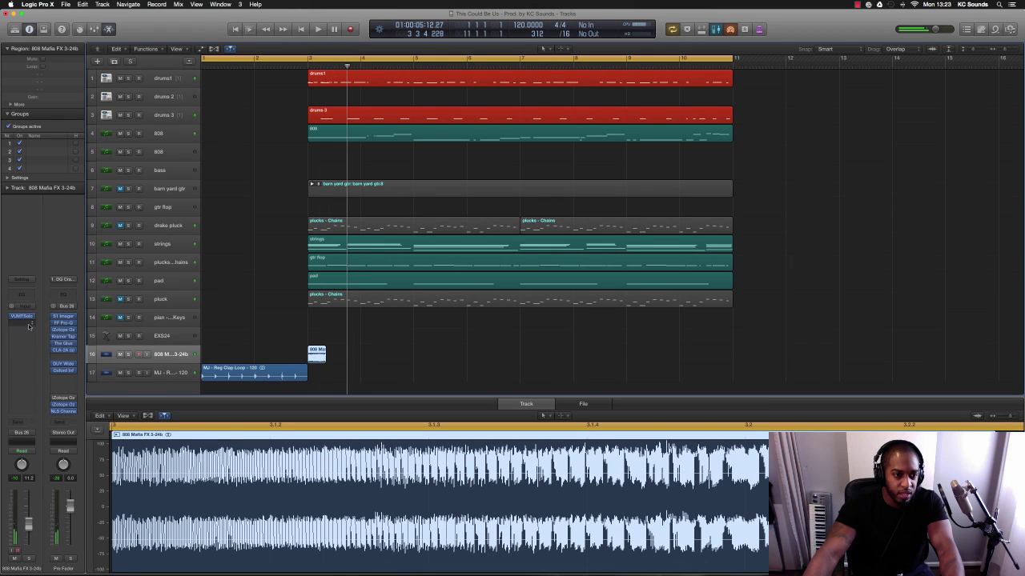
pyautogui.click(22, 322)
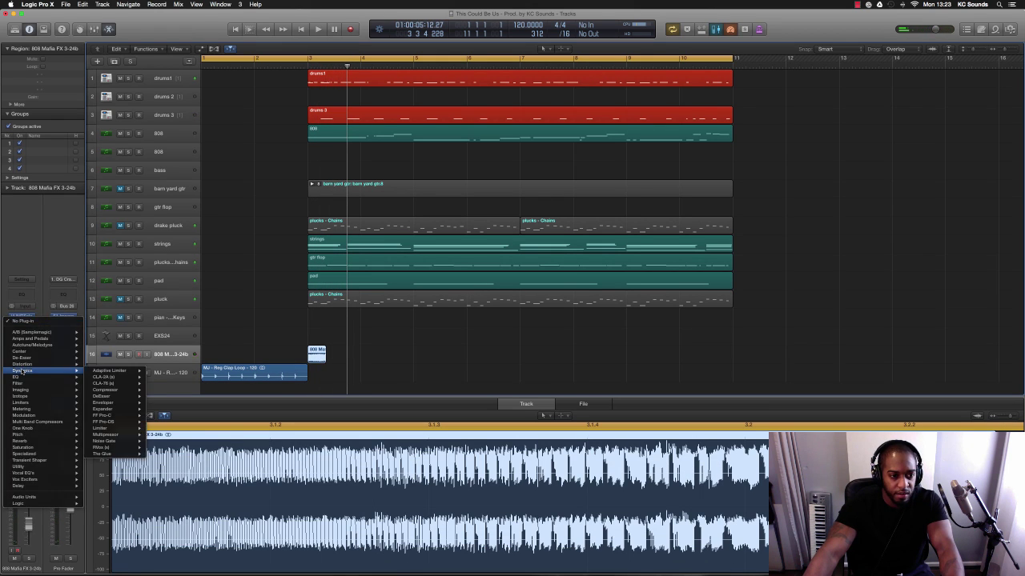
pyautogui.moveTo(28, 390)
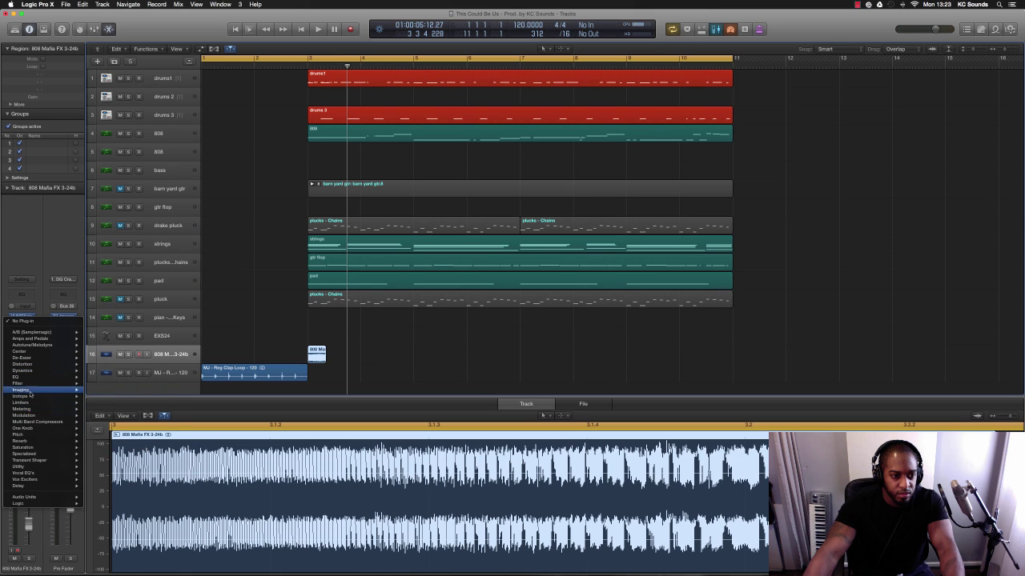
pyautogui.moveTo(30, 449)
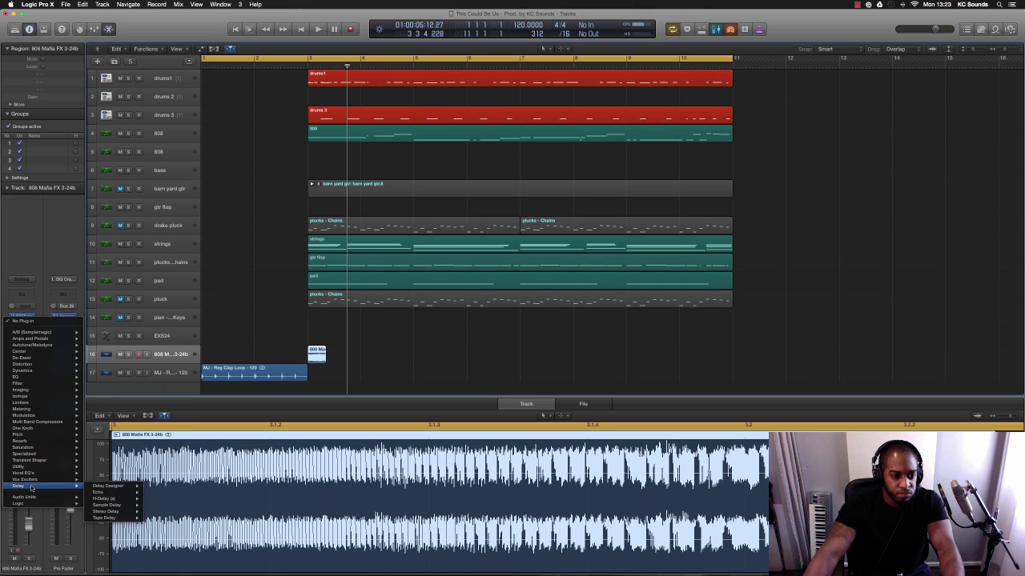
pyautogui.moveTo(48, 486)
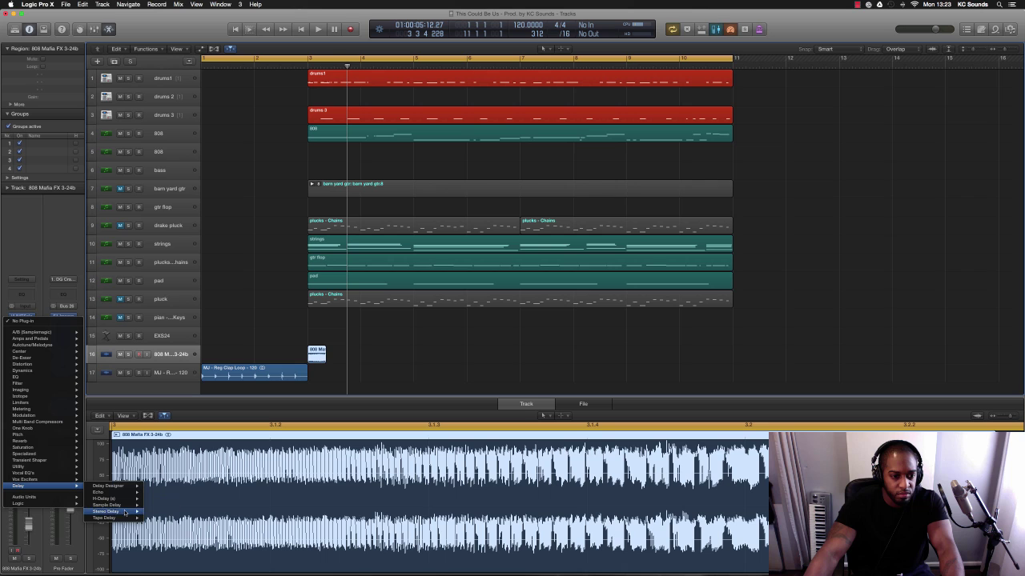
pyautogui.click(157, 511)
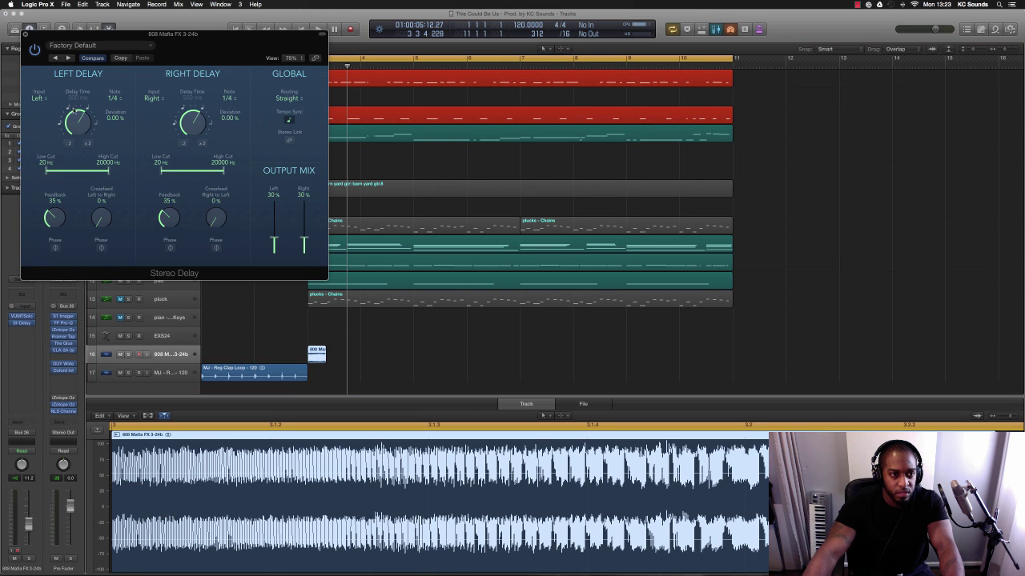
pyautogui.click(25, 35)
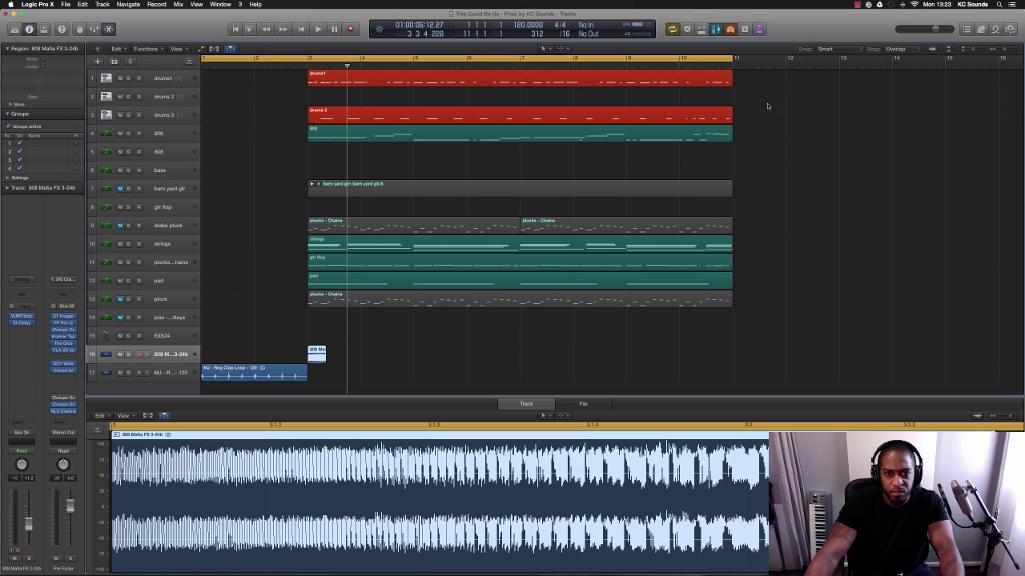
# Move the drums1, drums 3 and 808 regions together from bar 3 to bar 11.
pyautogui.moveTo(767, 104); pyautogui.dragTo(349, 83)
pyautogui.moveTo(271, 84); pyautogui.dragTo(563, 131)
pyautogui.press('super+Left')
pyautogui.press('super+Left')
pyautogui.press('super+Left')
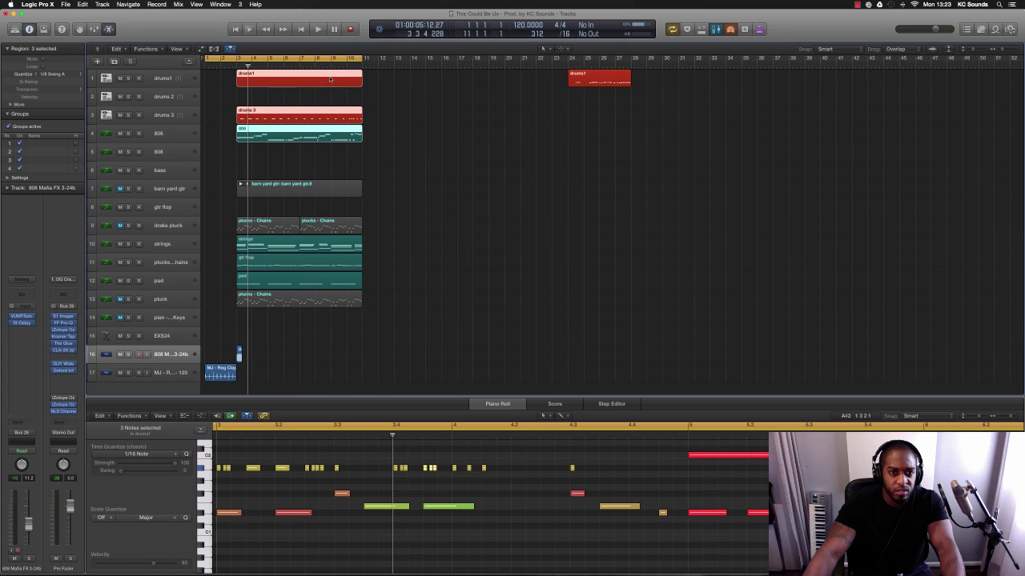
pyautogui.moveTo(330, 79); pyautogui.dragTo(457, 80)
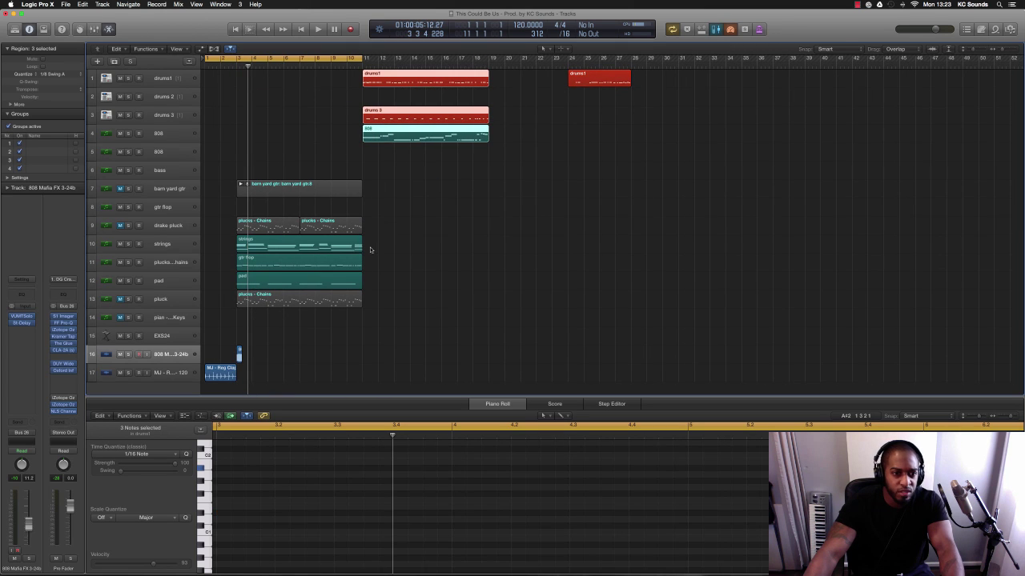
# Move the barn yard gtr region from bar 3 to bar 11, in line with the drums.
pyautogui.click(246, 185)
pyautogui.click(257, 195)
pyautogui.moveTo(280, 184); pyautogui.dragTo(405, 184)
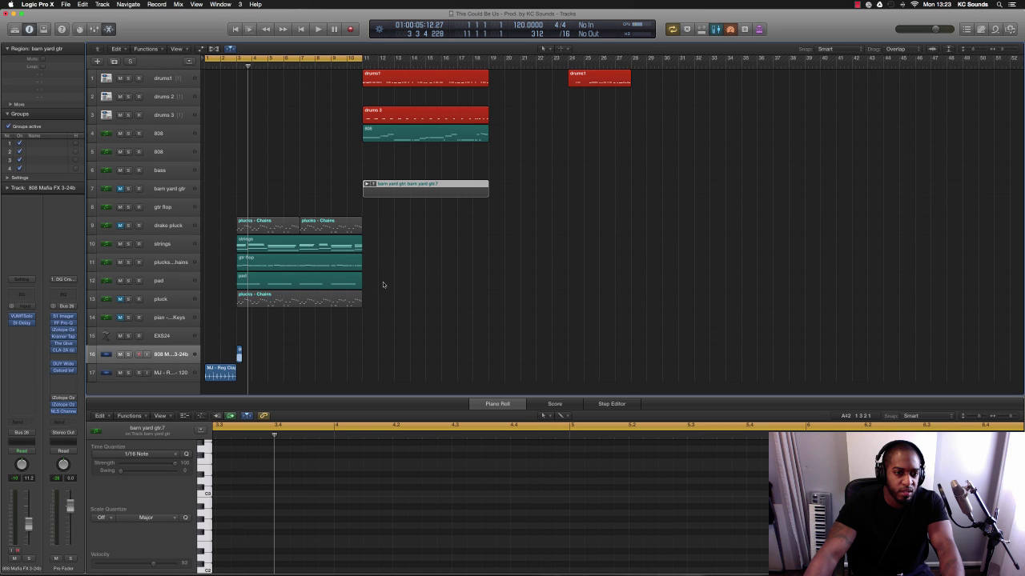
# Copy the strings, gtr flop and pad regions from bar 3 to bar 11.
pyautogui.moveTo(383, 284); pyautogui.dragTo(413, 248)
pyautogui.press('super+Down')
pyautogui.press('super+Down')
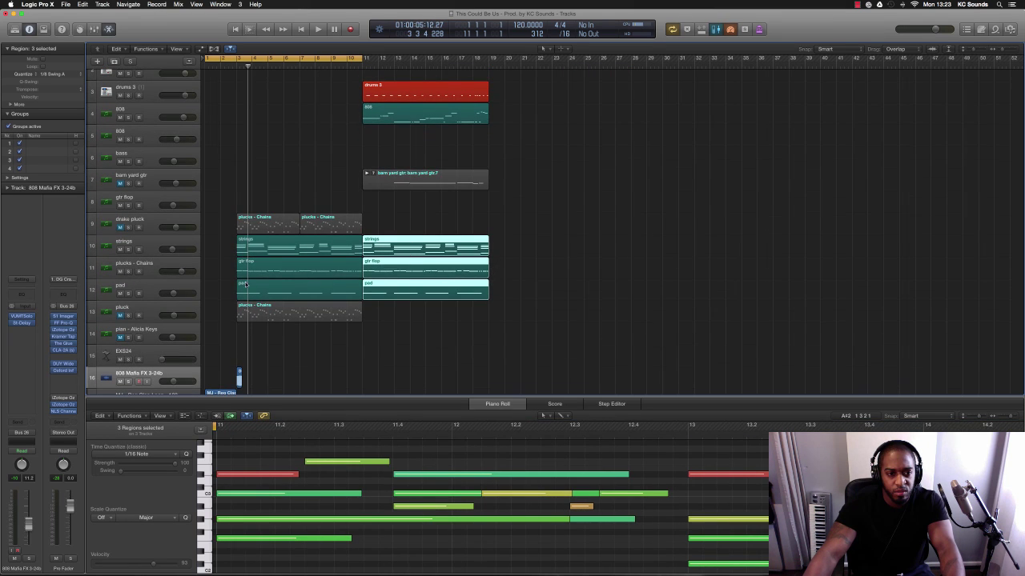
# Delete the strings region that starts at bar 3.
pyautogui.click(284, 250)
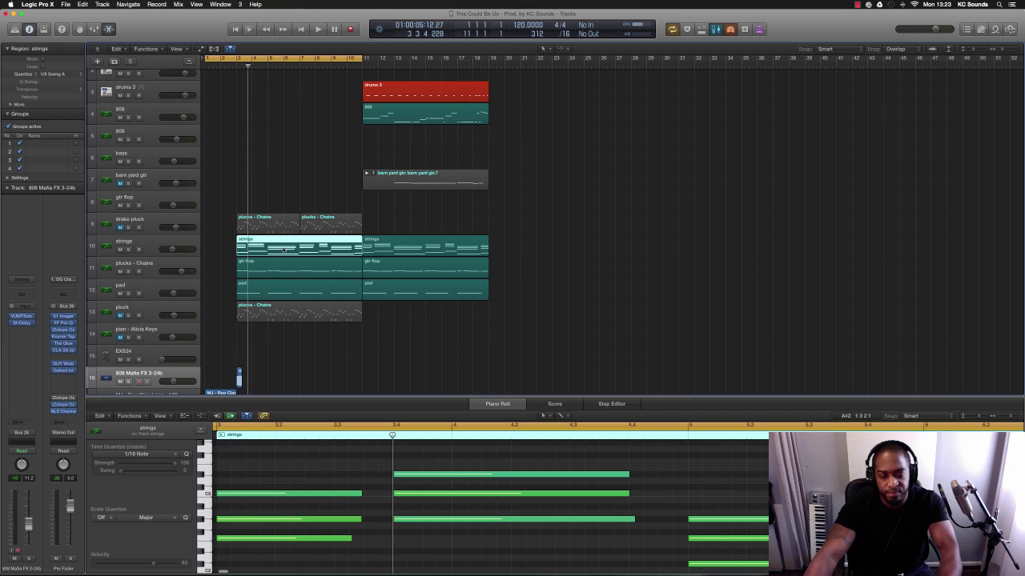
pyautogui.press('Delete')
pyautogui.press('super+Up')
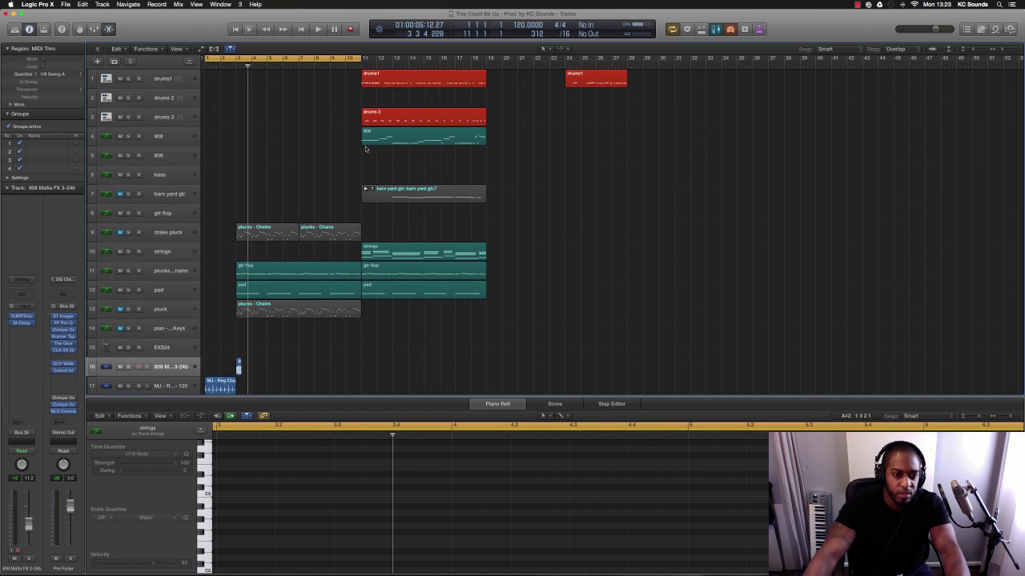
# Extend the end of the cycle range to bar 19 and play the arrangement from the start.
pyautogui.moveTo(365, 61); pyautogui.dragTo(487, 113)
pyautogui.press('space')
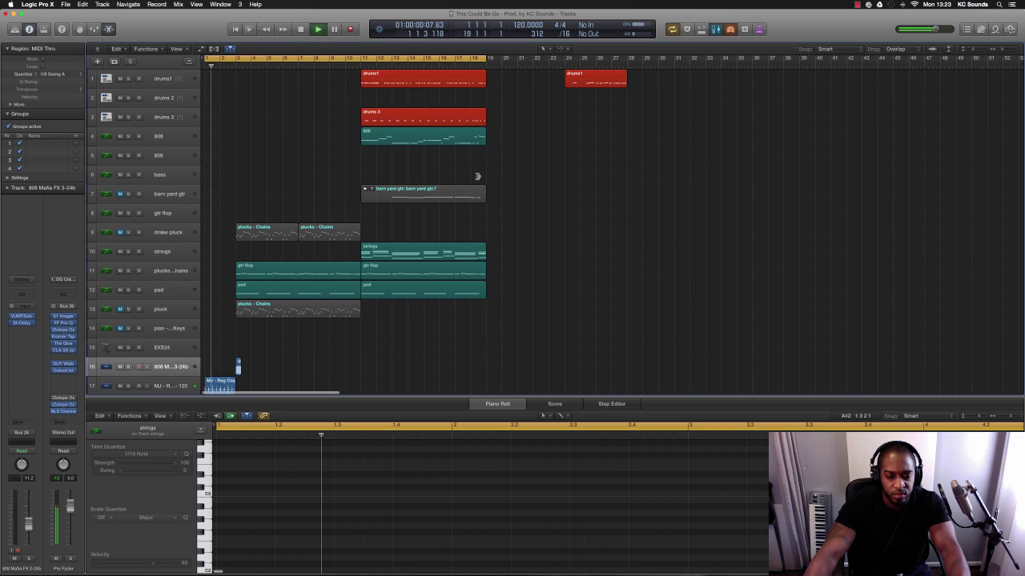
pyautogui.press('super+Up')
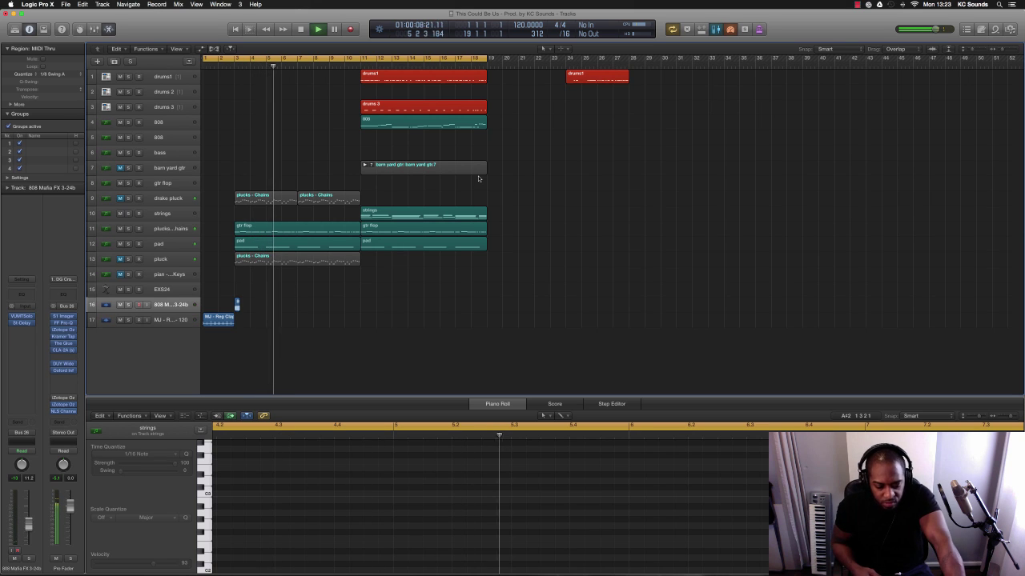
# Copy the strings region from bar 11 back to bar 3 and return to the beginning of the song.
pyautogui.moveTo(404, 213); pyautogui.dragTo(274, 213)
pyautogui.click(516, 202)
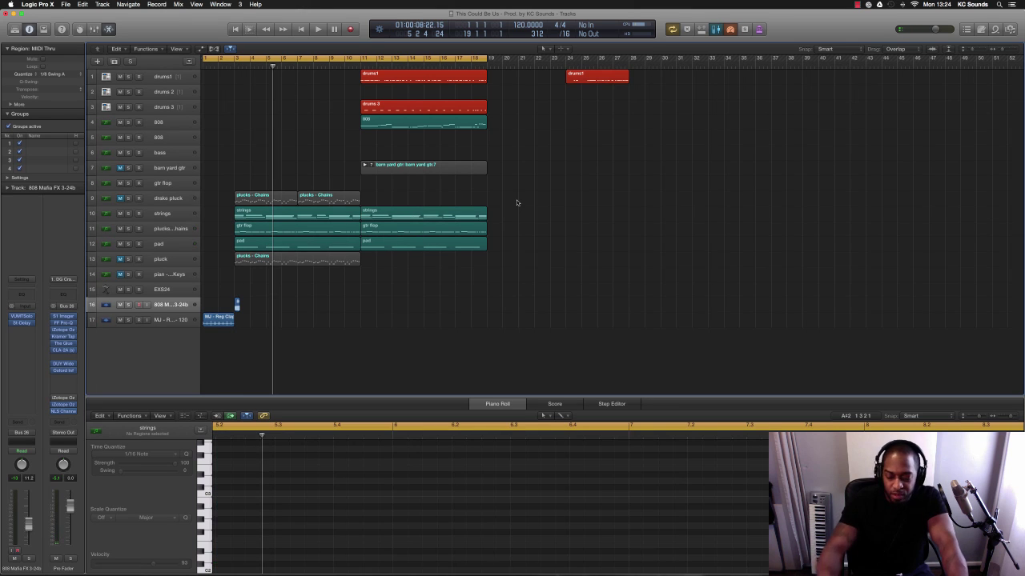
pyautogui.press('Return')
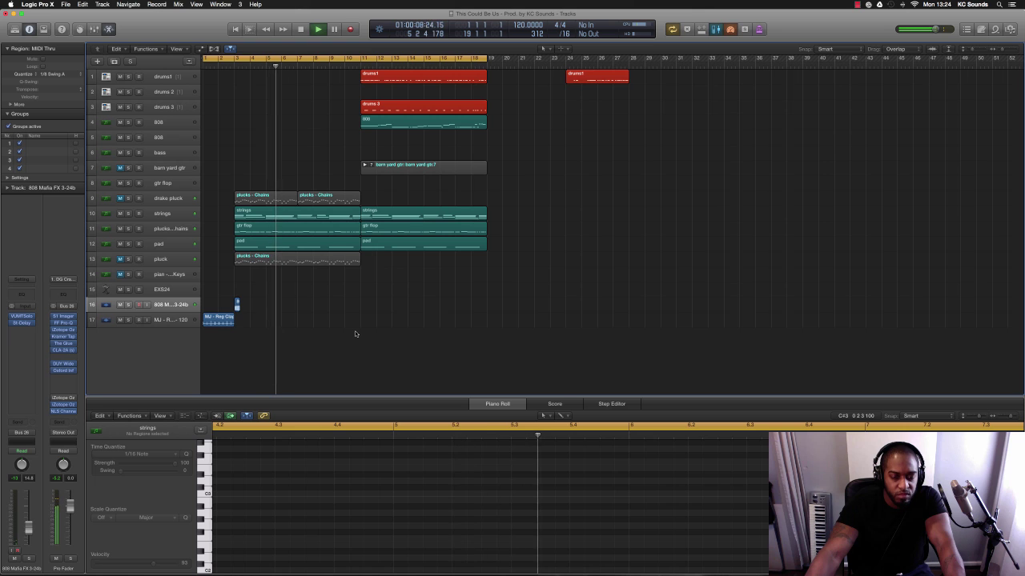
# Copy the 808 Mafia FX region from bar 3 to bar 11, listen to the transition, and stop playback.
pyautogui.moveTo(237, 304); pyautogui.dragTo(364, 303)
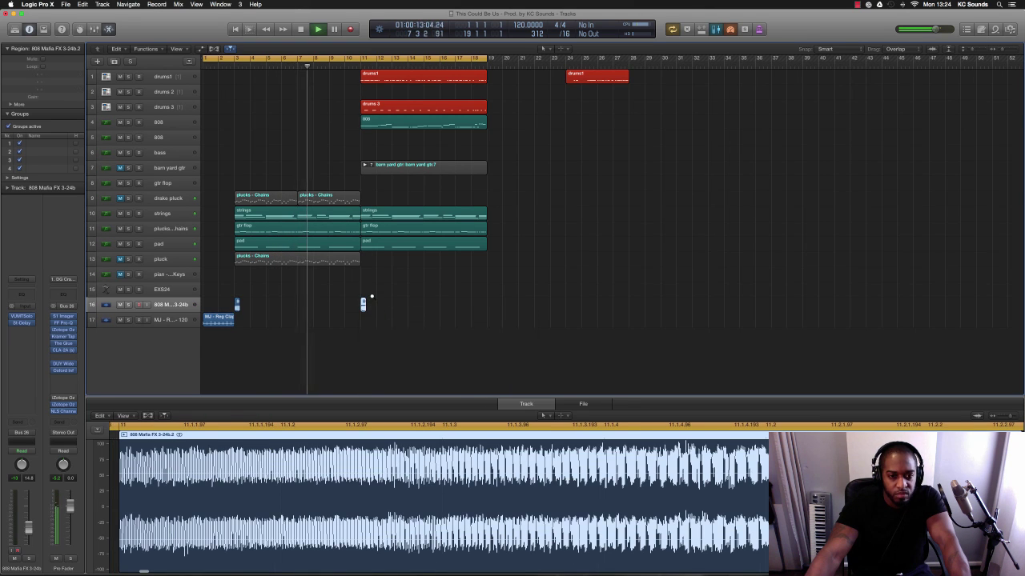
pyautogui.scroll(4, 519, 125)
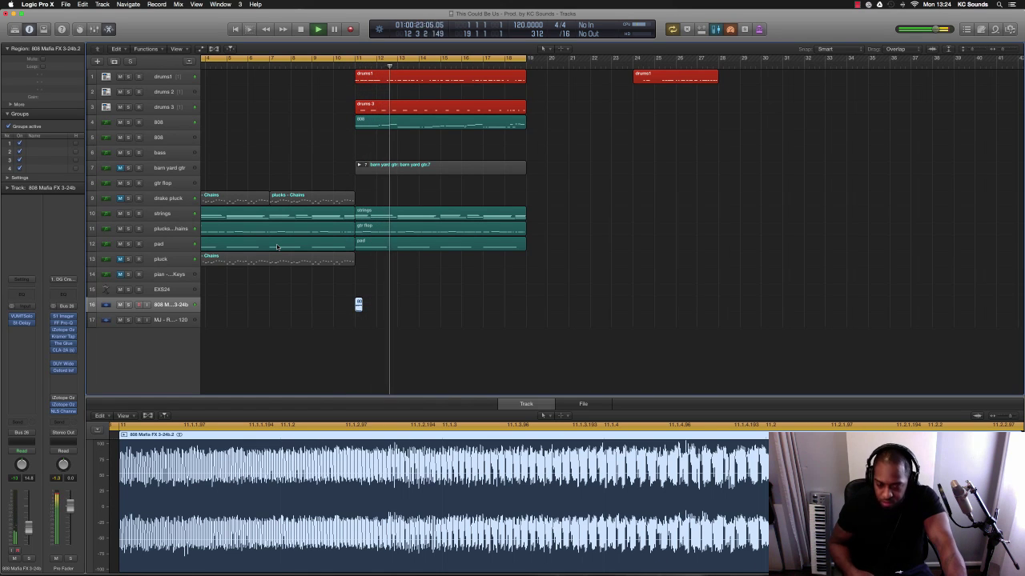
pyautogui.press('space')
# Copy the hi-hat notes at the start of the drums1 region to bar 13 and listen to the result from bar 11.
pyautogui.hscroll(-3, 401, 200)
pyautogui.click(438, 77)
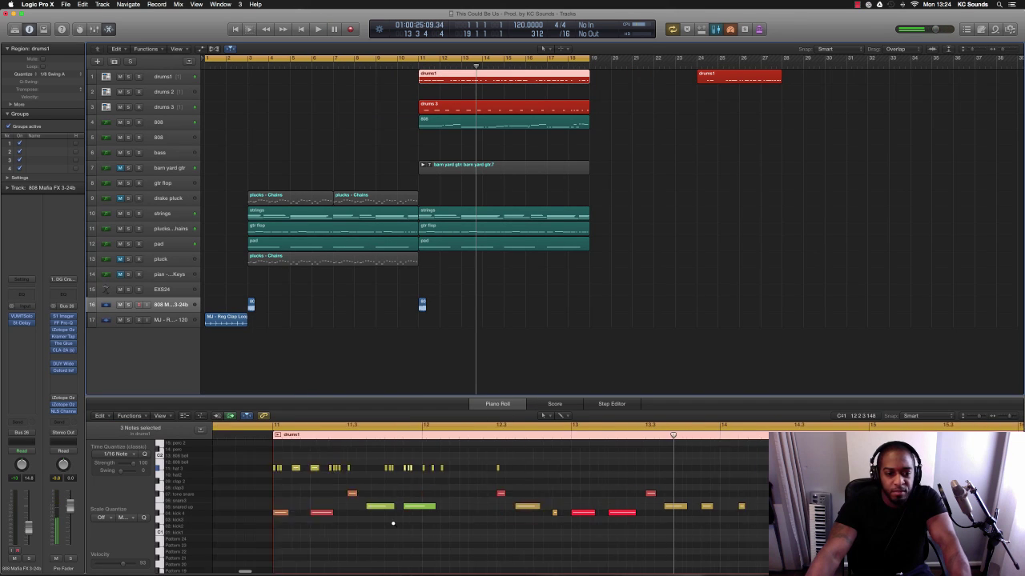
pyautogui.moveTo(537, 477); pyautogui.dragTo(590, 479)
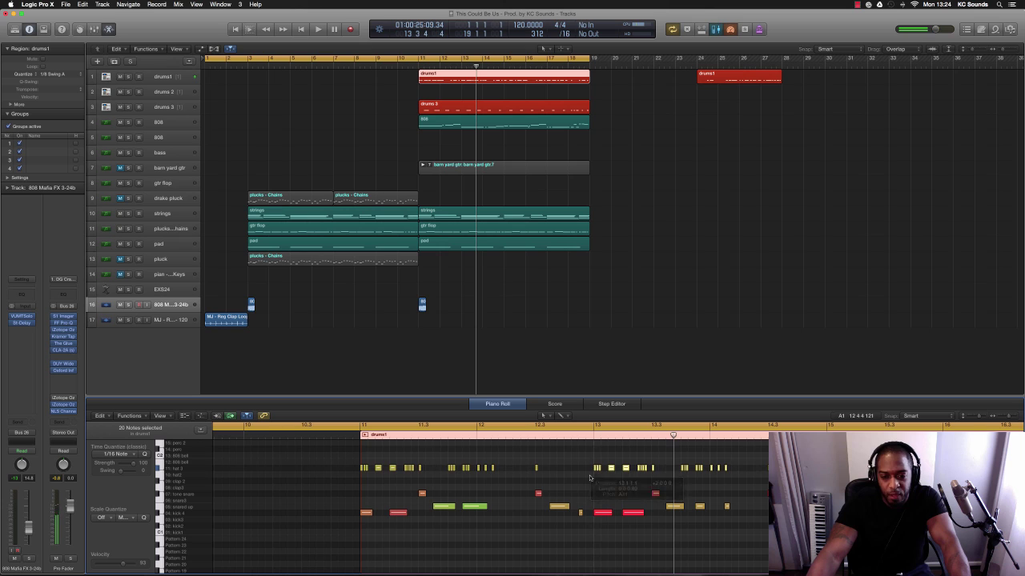
pyautogui.click(358, 435)
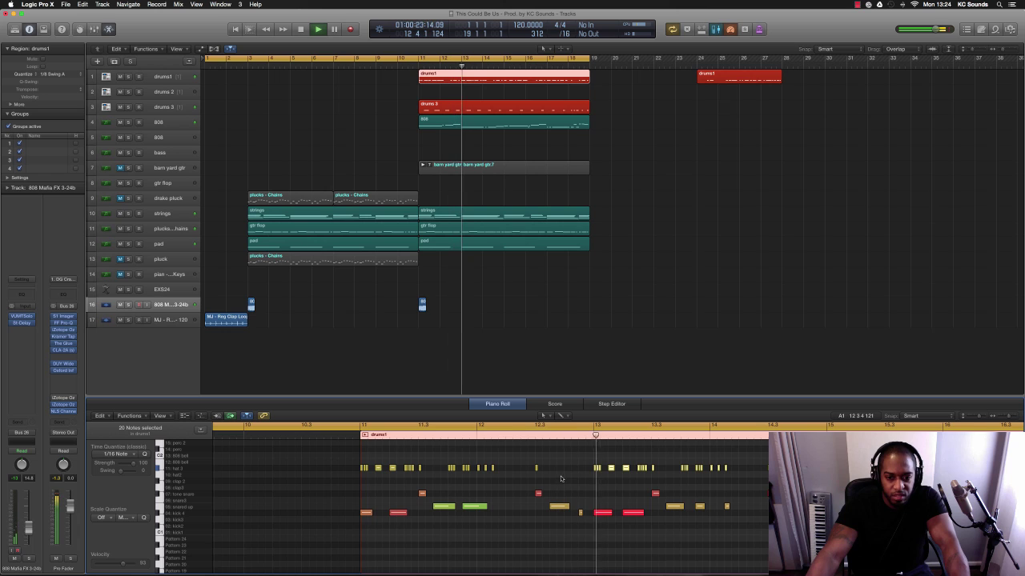
pyautogui.press('space')
pyautogui.scroll(1, 555, 467)
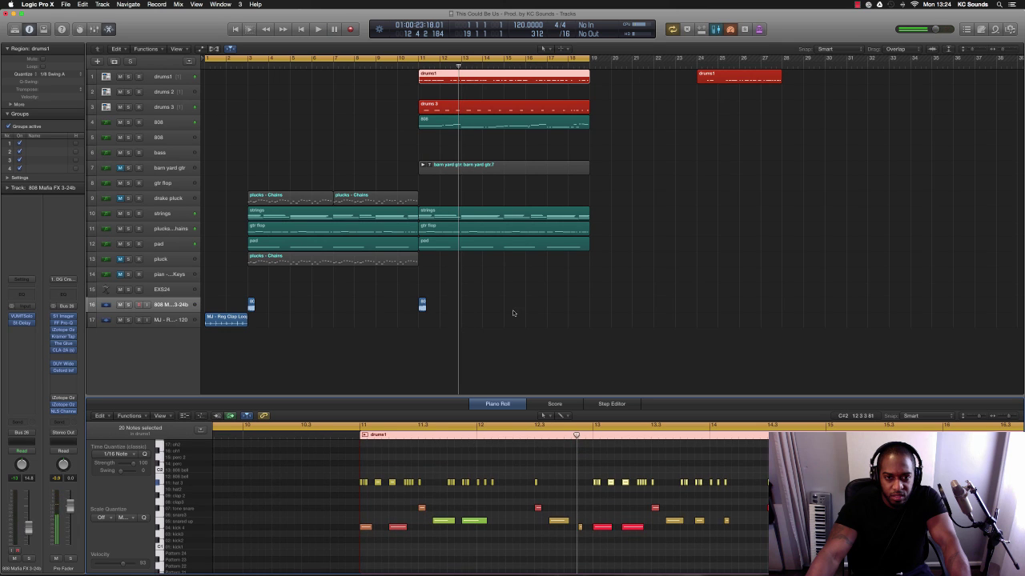
pyautogui.click(857, 5)
pyautogui.click(867, 22)
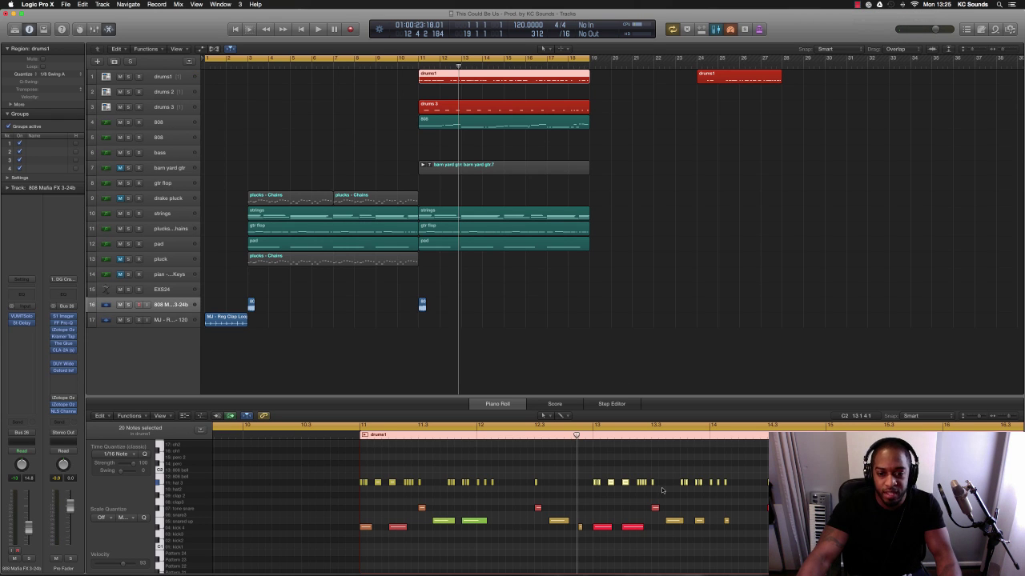
# Listen from bar 11 and delete all the Sample 16 notes from the drums 3 region.
pyautogui.click(352, 435)
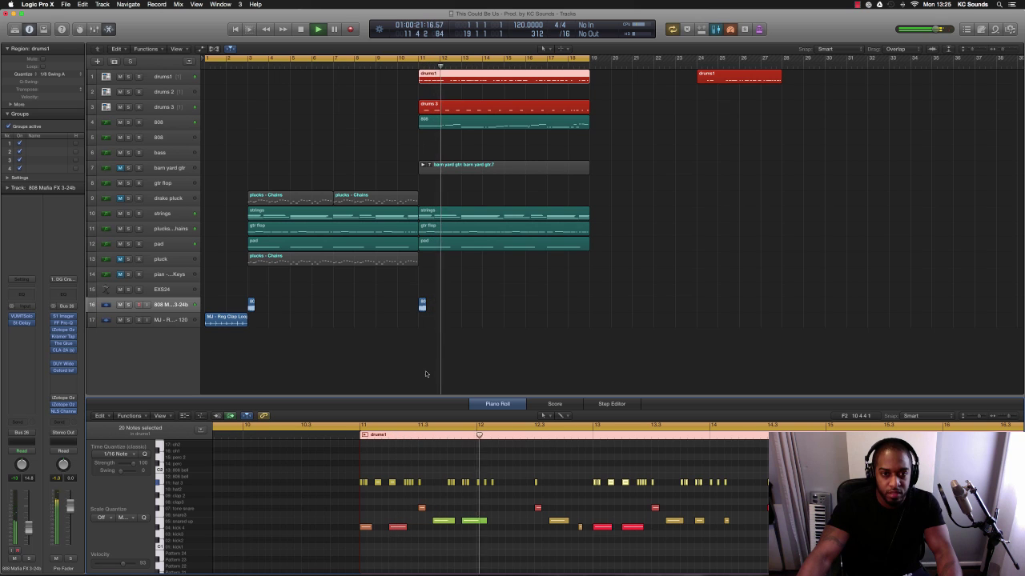
pyautogui.press('space')
pyautogui.click(169, 109)
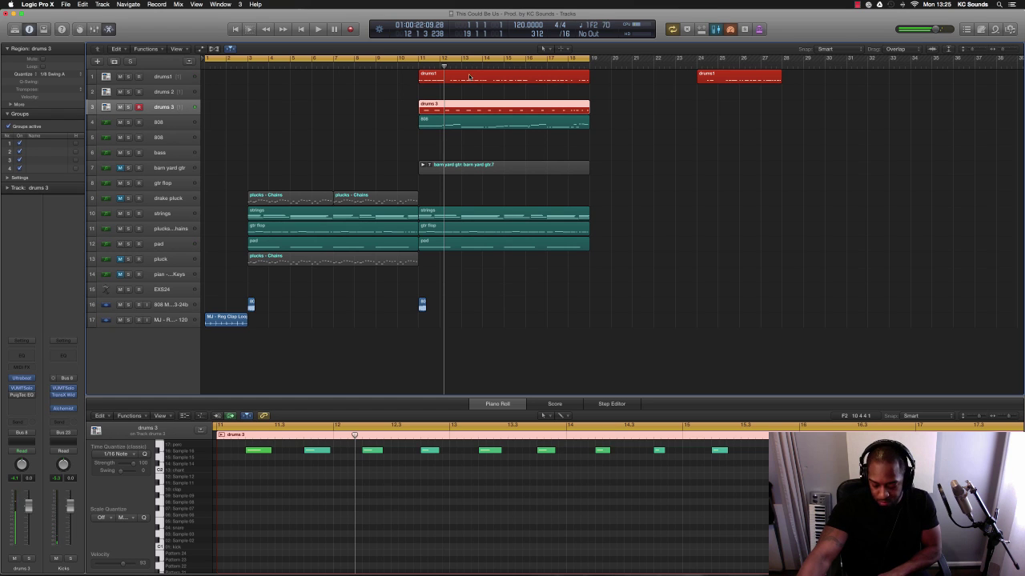
pyautogui.click(417, 66)
pyautogui.press('space')
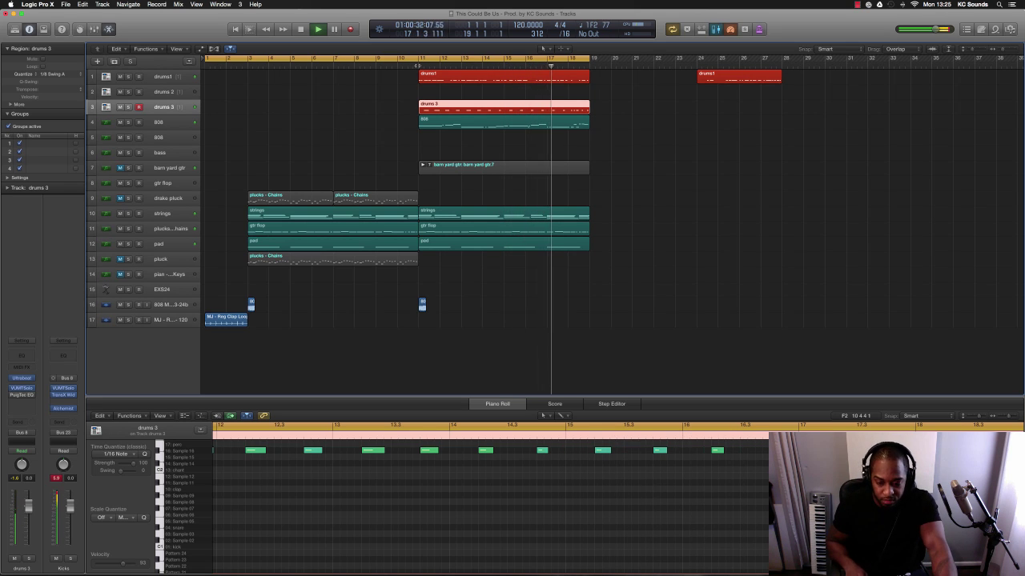
pyautogui.press('space')
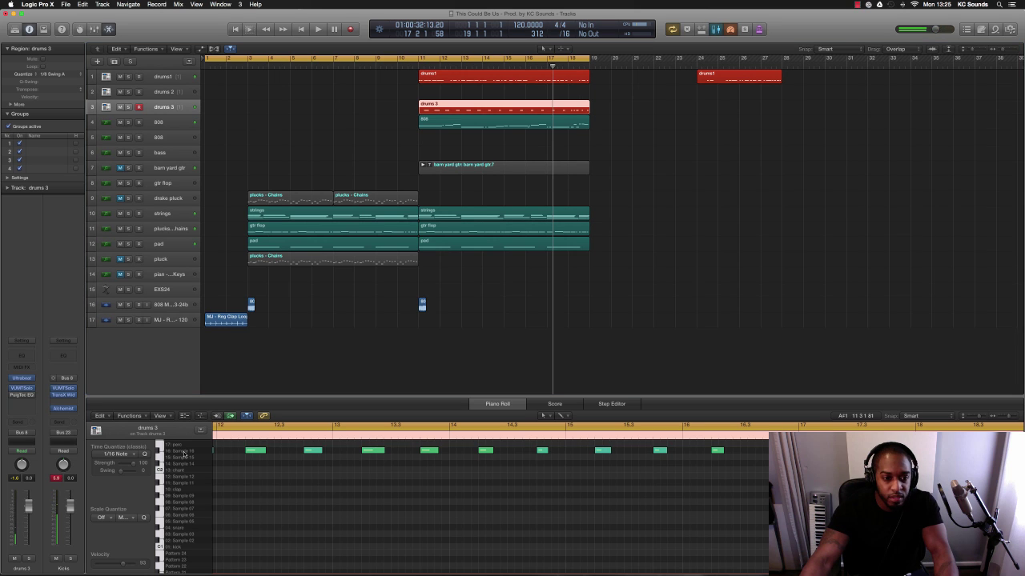
pyautogui.press('Delete')
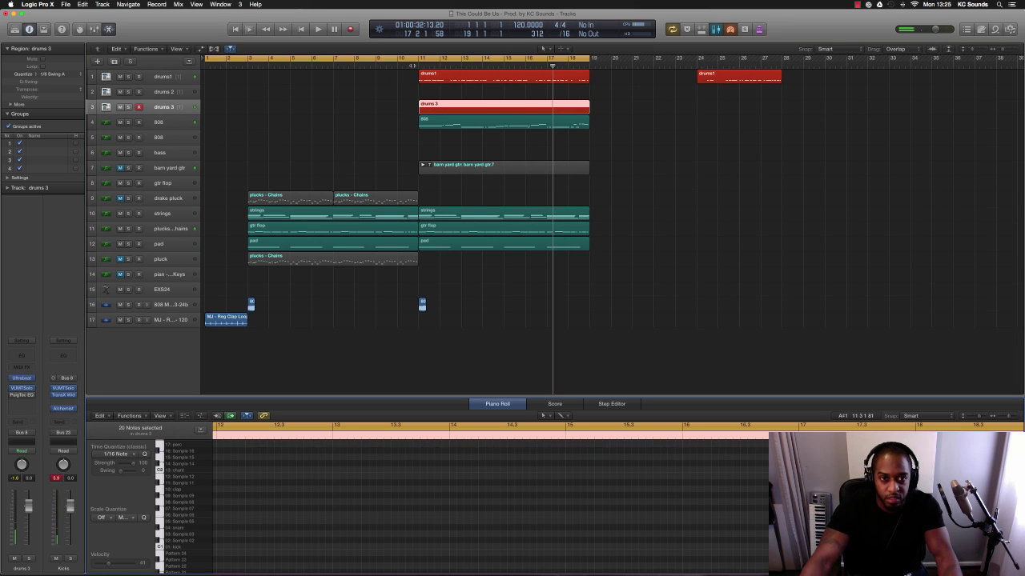
# Perform a sparser percussion pattern on the drums 3 track from bar 11 and capture it in the emptied region.
pyautogui.click(412, 66)
pyautogui.press('space')
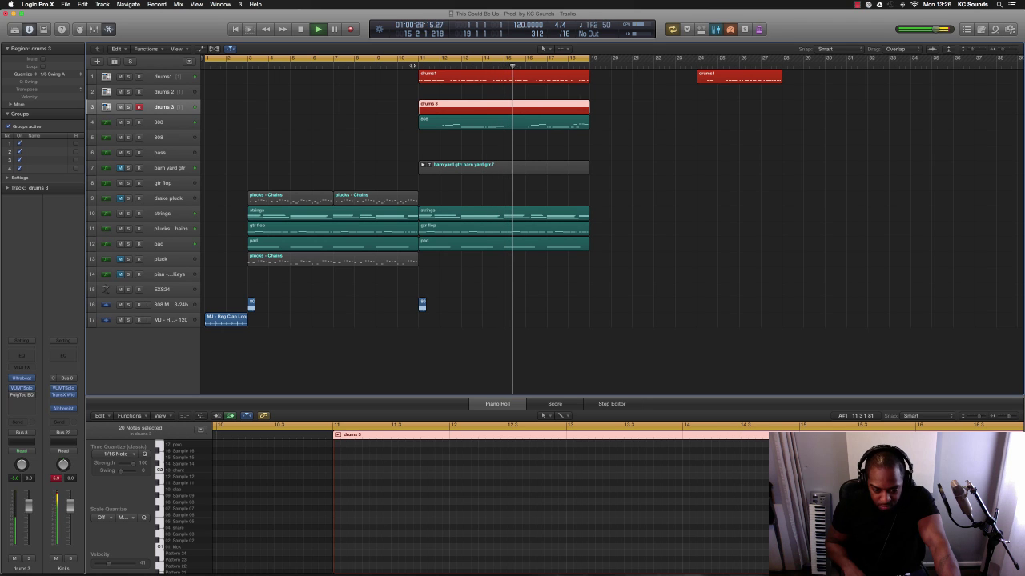
pyautogui.press('space')
pyautogui.press('space')
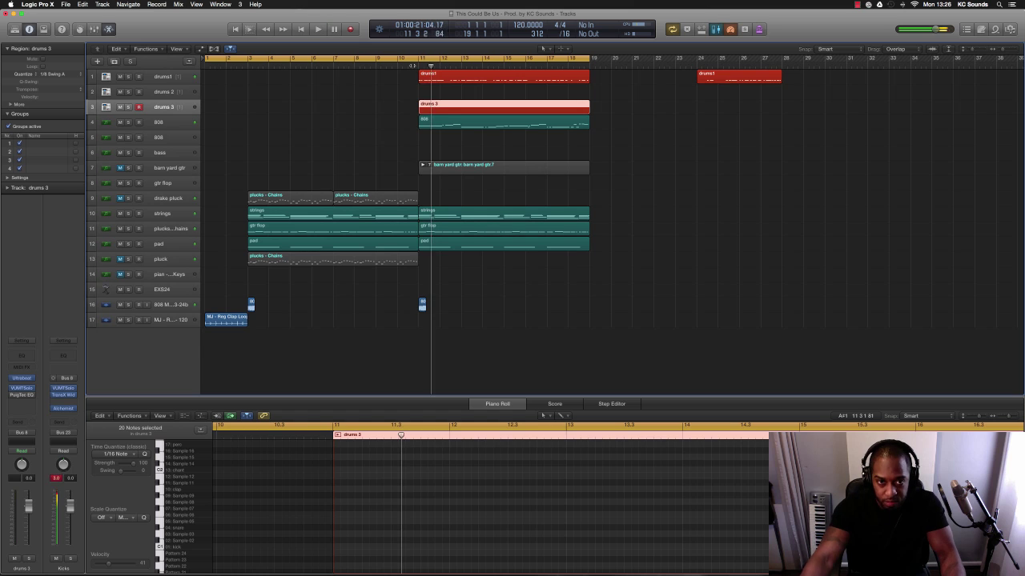
pyautogui.press('space')
pyautogui.press('space')
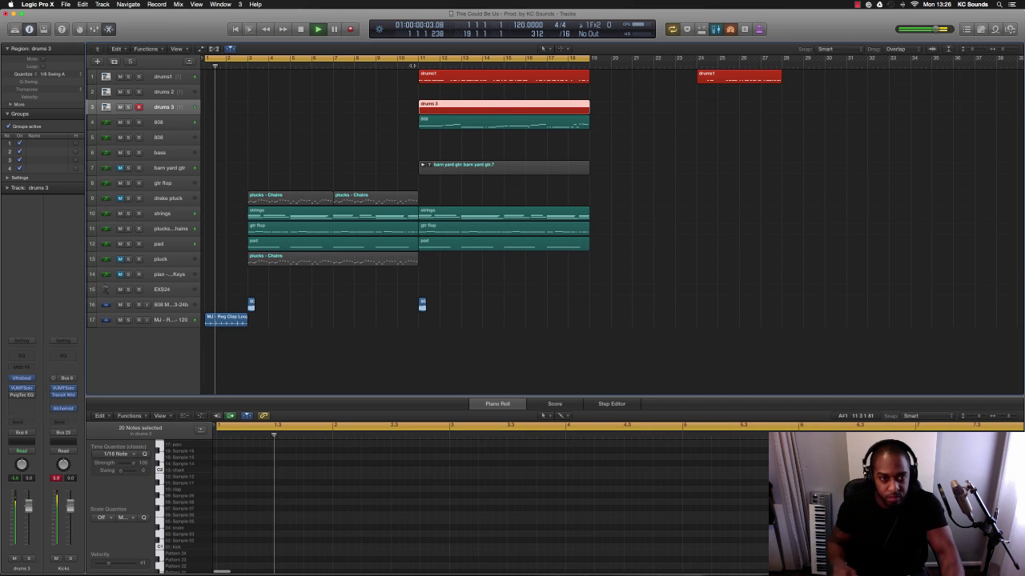
pyautogui.press('space')
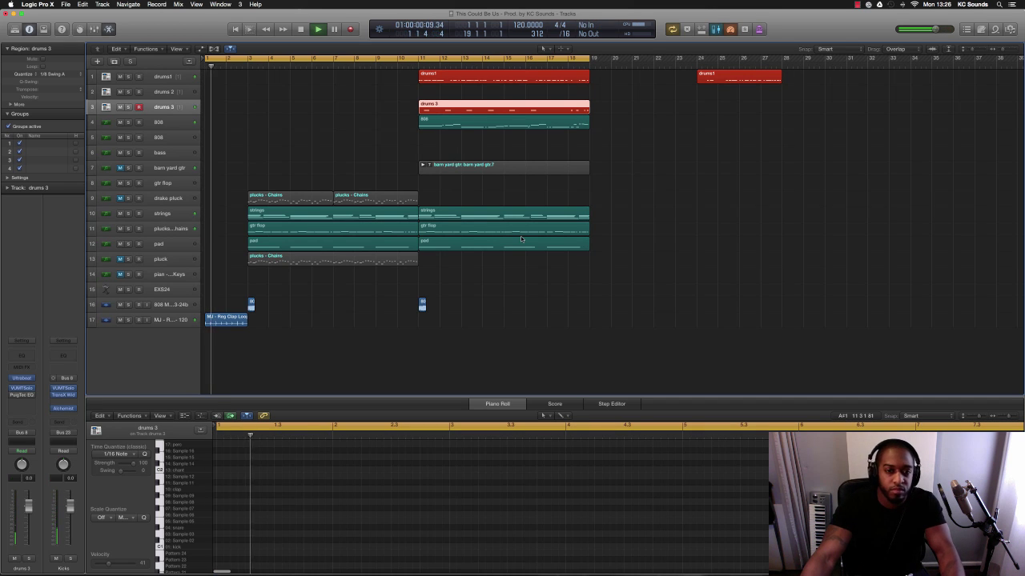
# Split off the last beat before bar 11 in the plucks, strings, gtr flop and pad regions and mute the five slices.
pyautogui.press('super+Up')
pyautogui.press('super+Up')
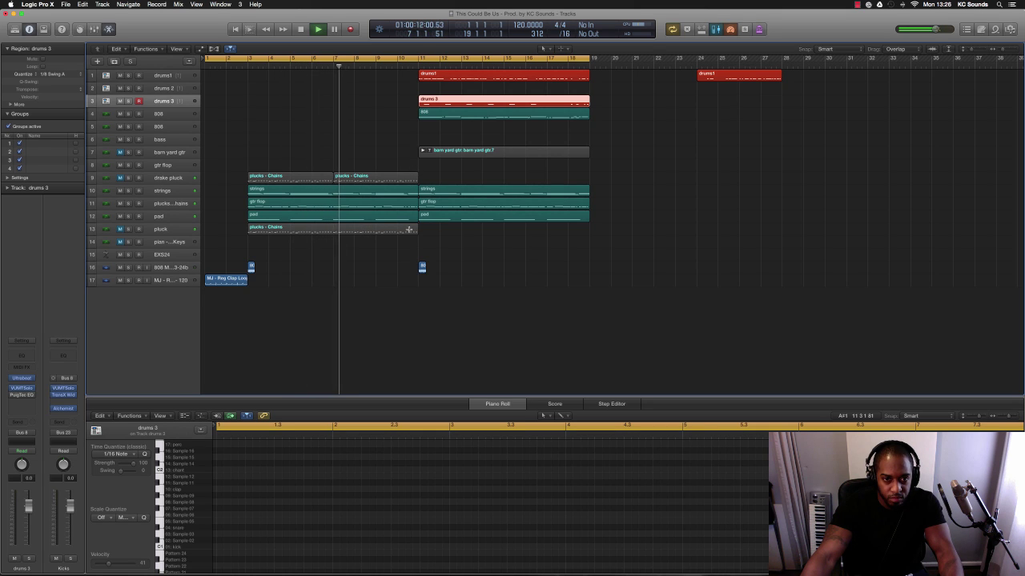
pyautogui.moveTo(413, 239); pyautogui.dragTo(417, 165)
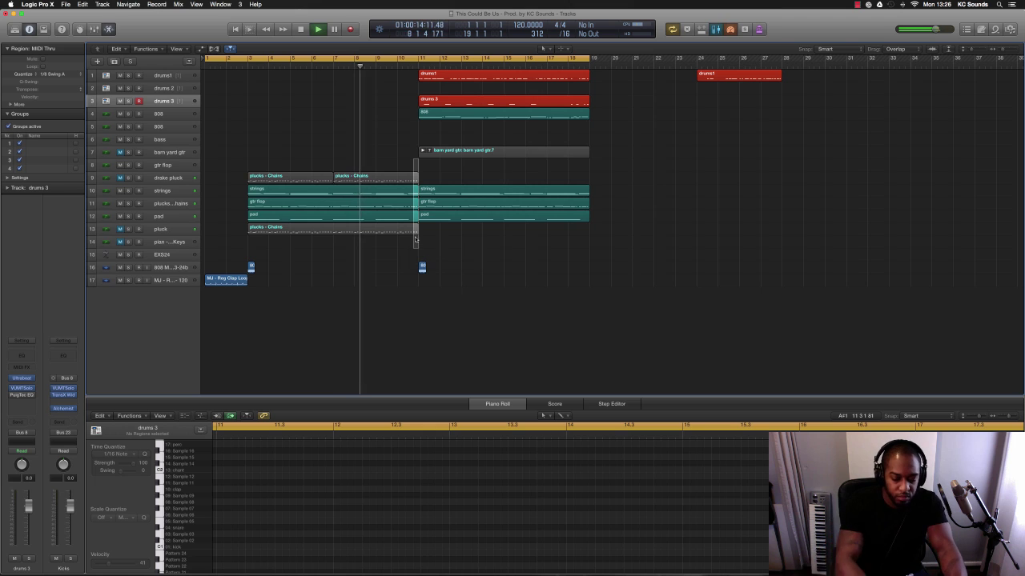
pyautogui.click(416, 238)
pyautogui.press('Return')
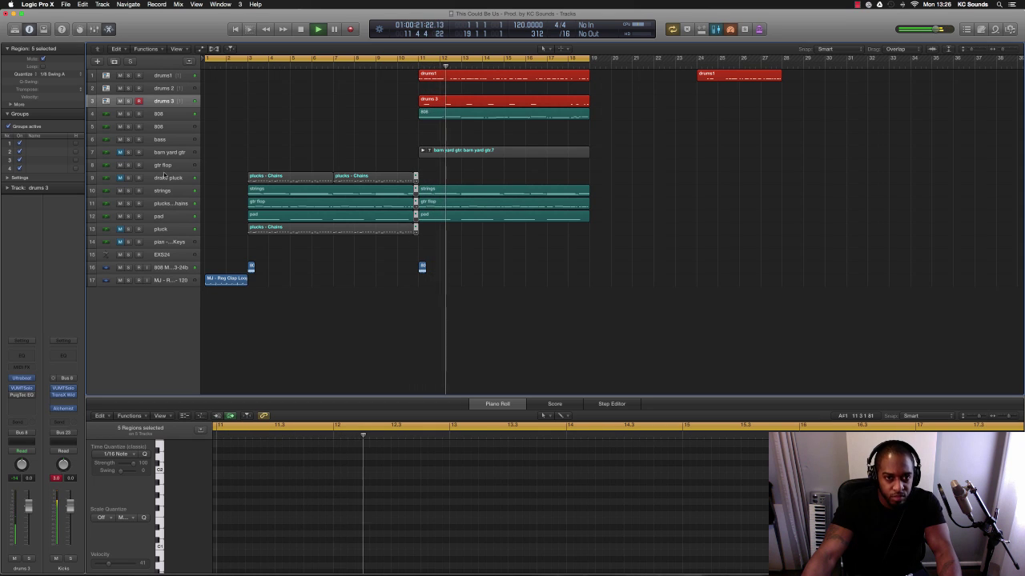
# Unmute the barn yard gtr track, select the drums 3 region and stop playback.
pyautogui.click(120, 153)
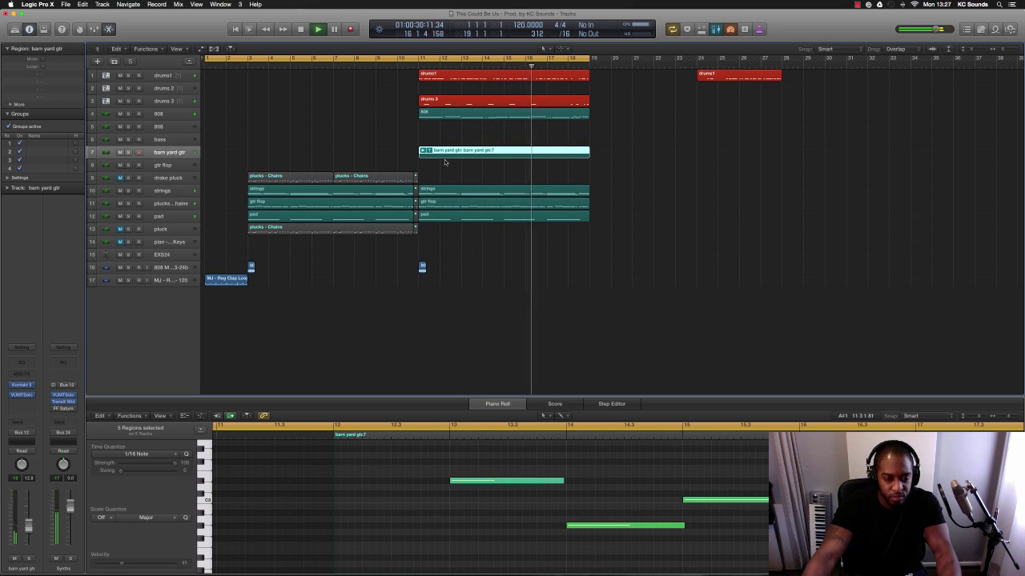
pyautogui.click(523, 107)
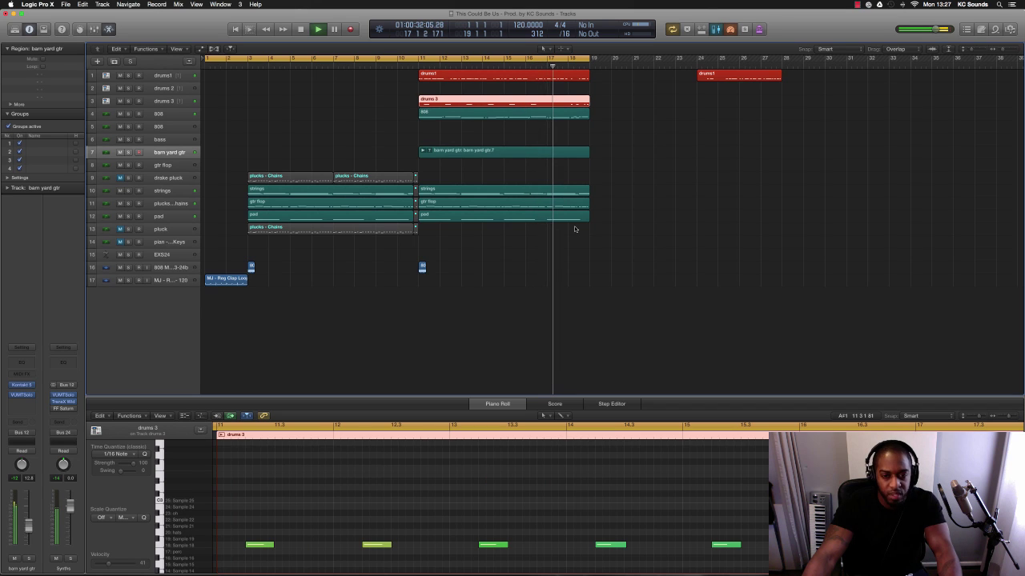
pyautogui.press('space')
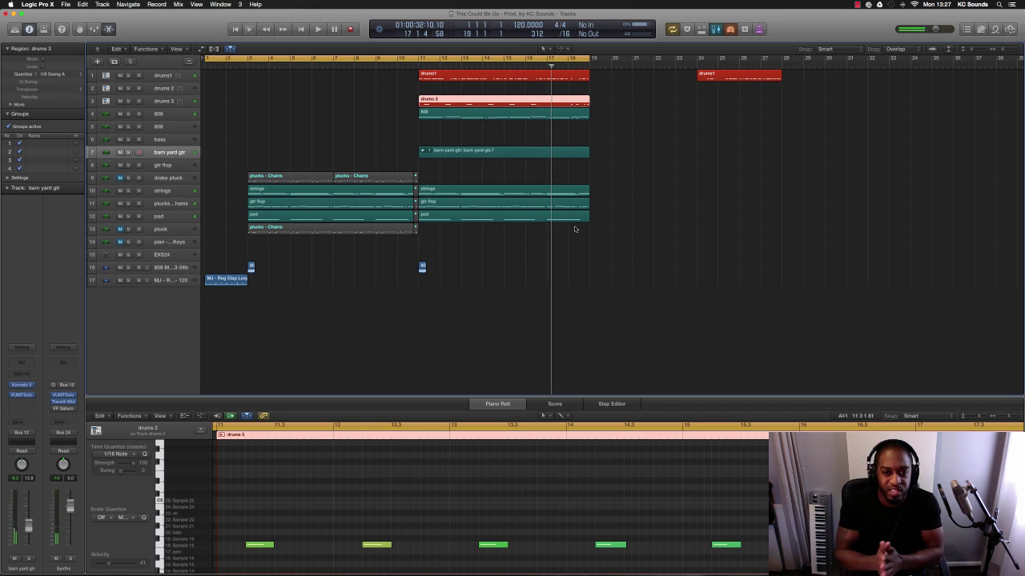